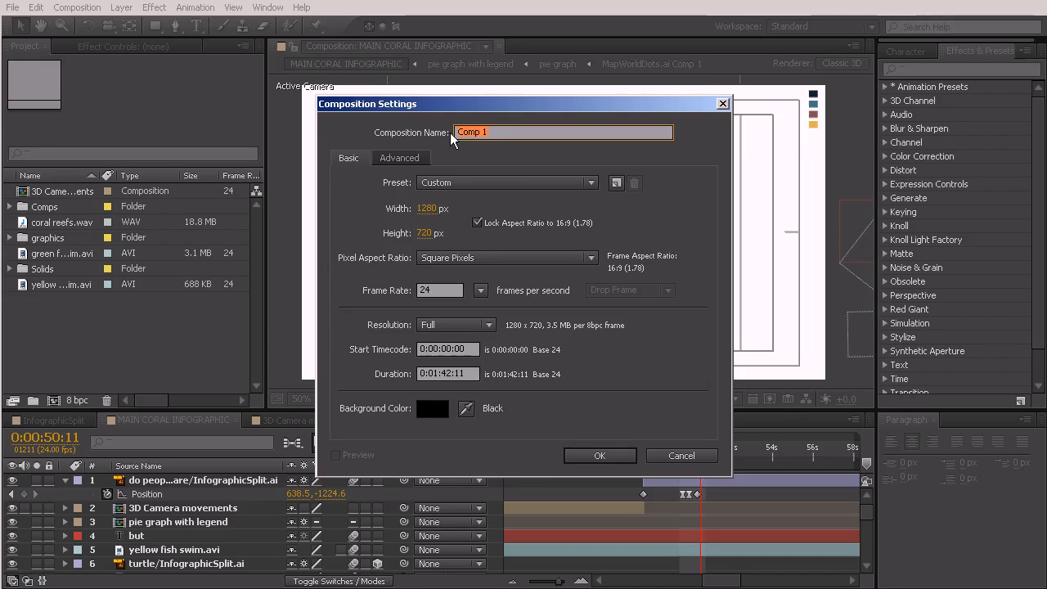
Step: Name the new composition "line graph animation" and create it with the existing settings
text(line graph animation)
click(597, 457)
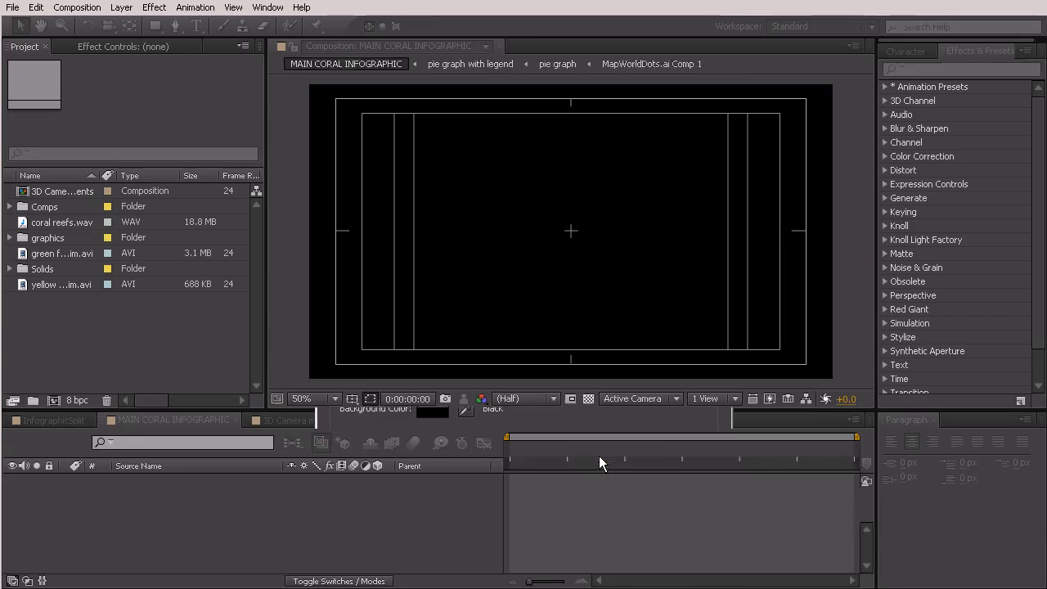
Step: Unlock the Pale Orange Solid 1 layer in MAIN CORAL INFOGRAPHIC and copy it into the line graph animation composition
click(196, 422)
scroll(244, 488, down, 2)
scroll(245, 488, down, 4)
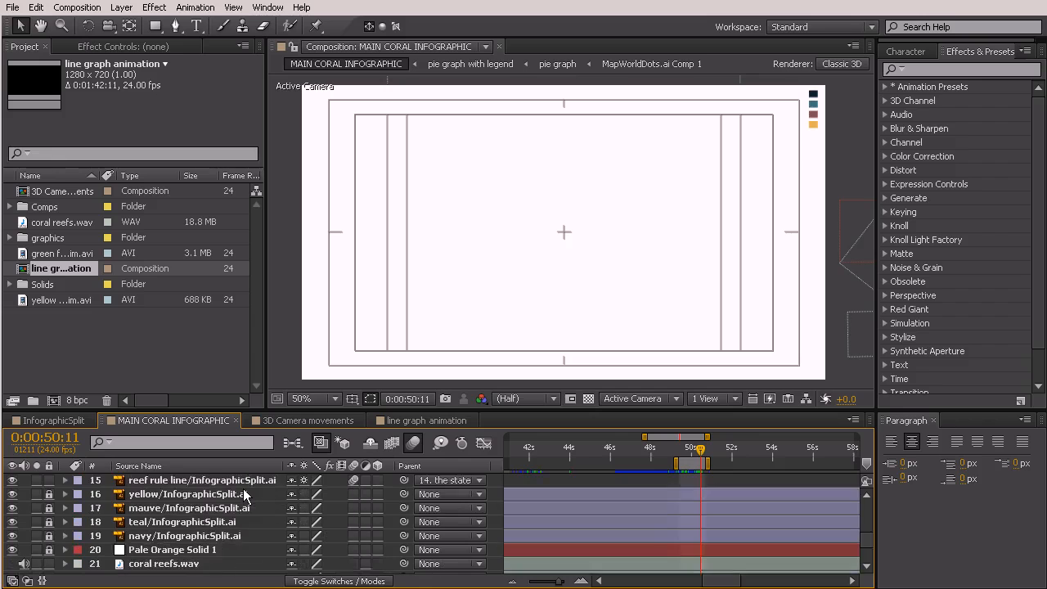
click(49, 539)
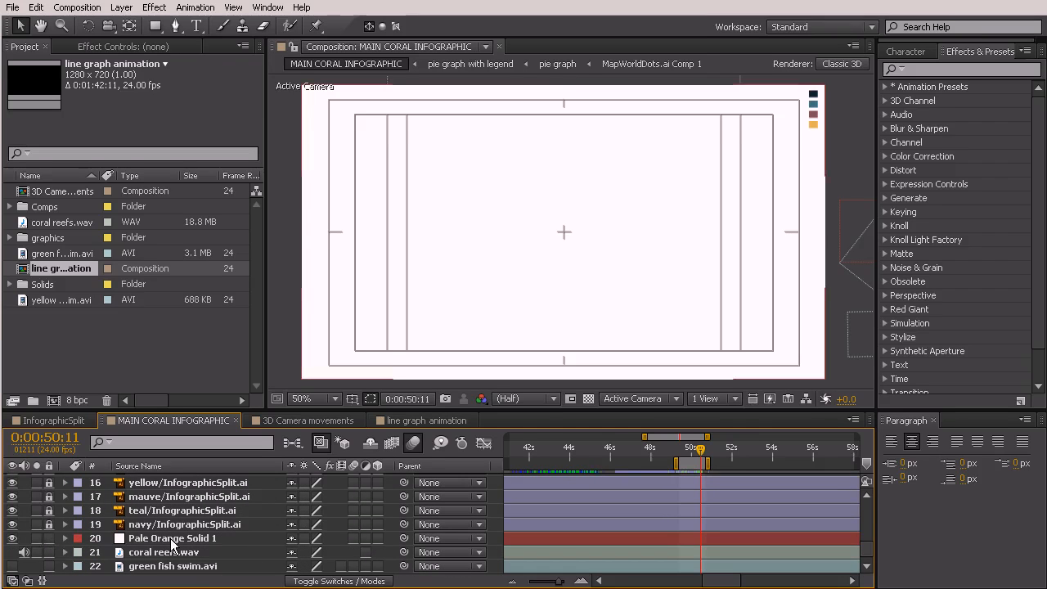
click(172, 540)
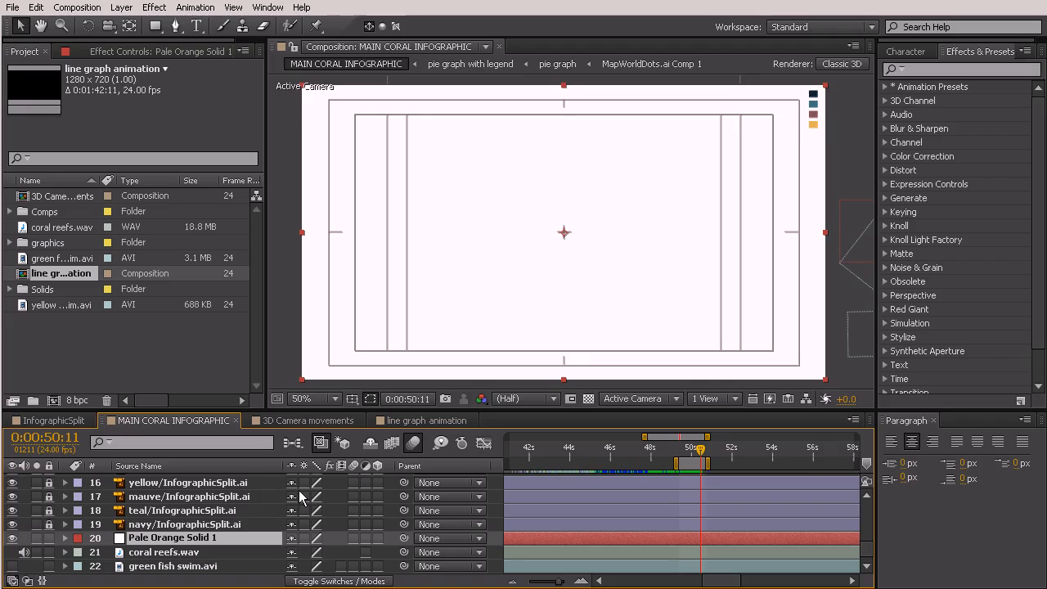
click(405, 420)
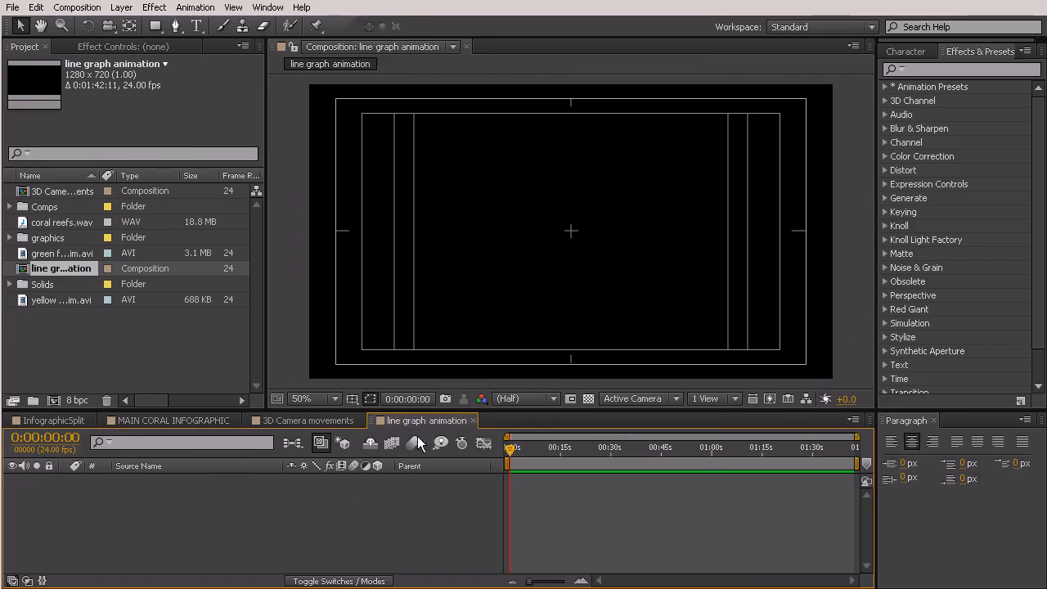
key(ctrl+v)
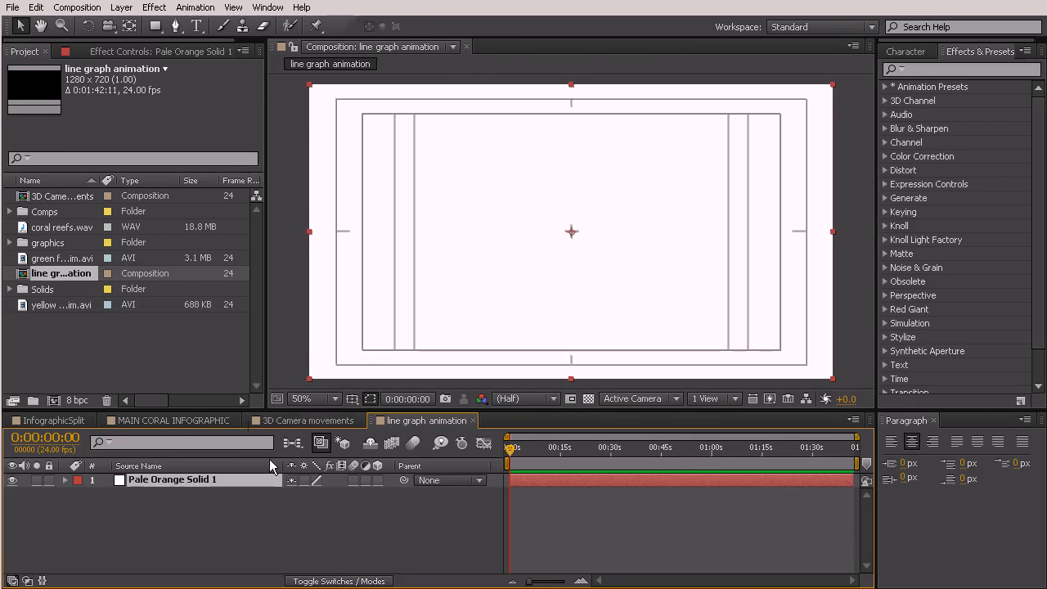
Step: Add the line graph animation composition as the uppermost layer in MAIN CORAL INFOGRAPHIC
click(196, 421)
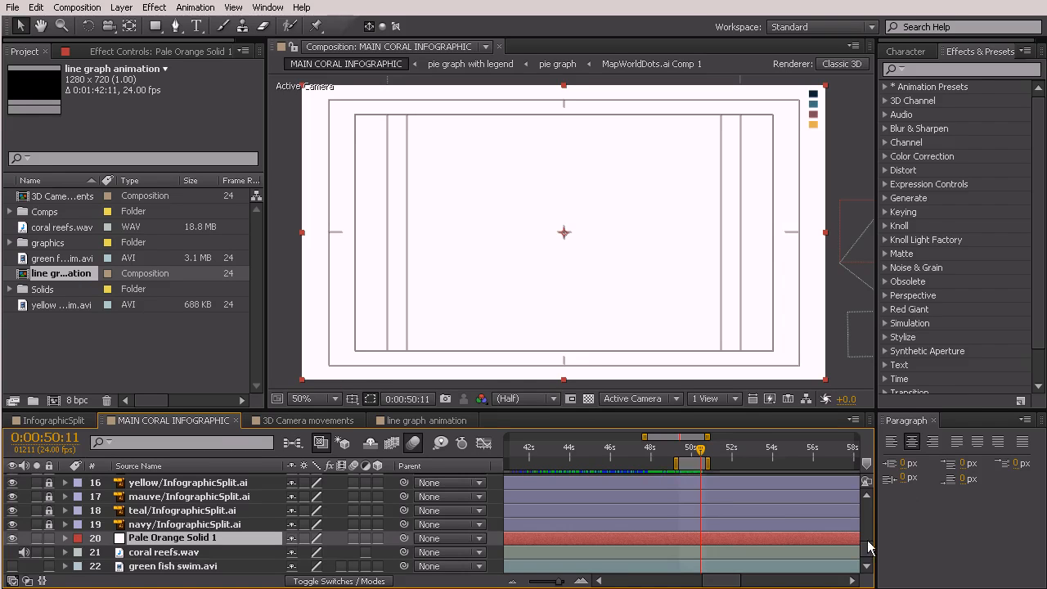
drag(868, 522, 866, 503)
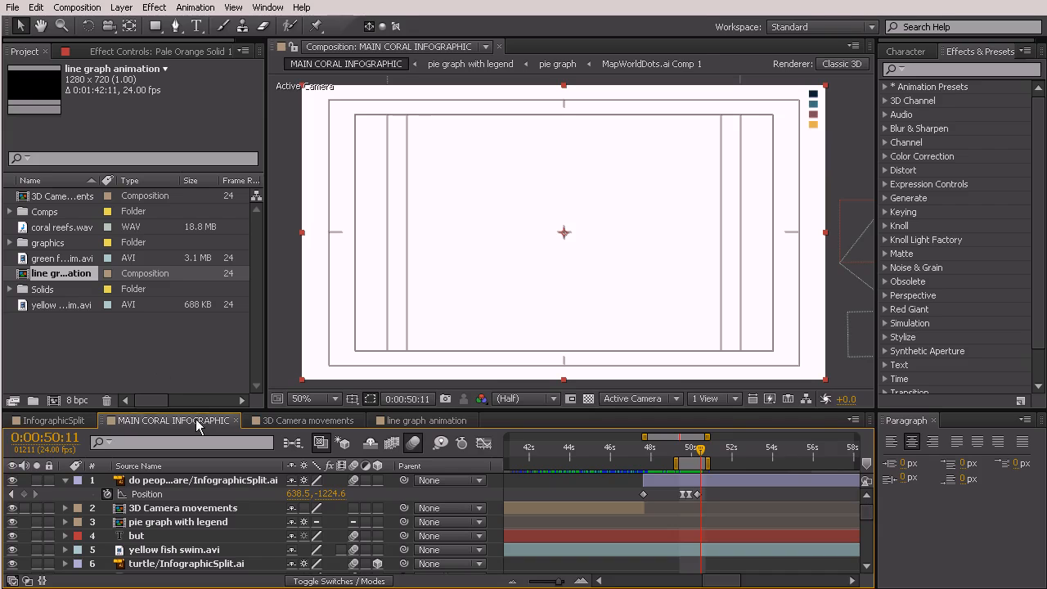
drag(67, 281, 103, 479)
Step: Find the end of the "What happens?" text movement and trim the line graph animation layer's start to 0:00:49:21
drag(691, 440, 644, 449)
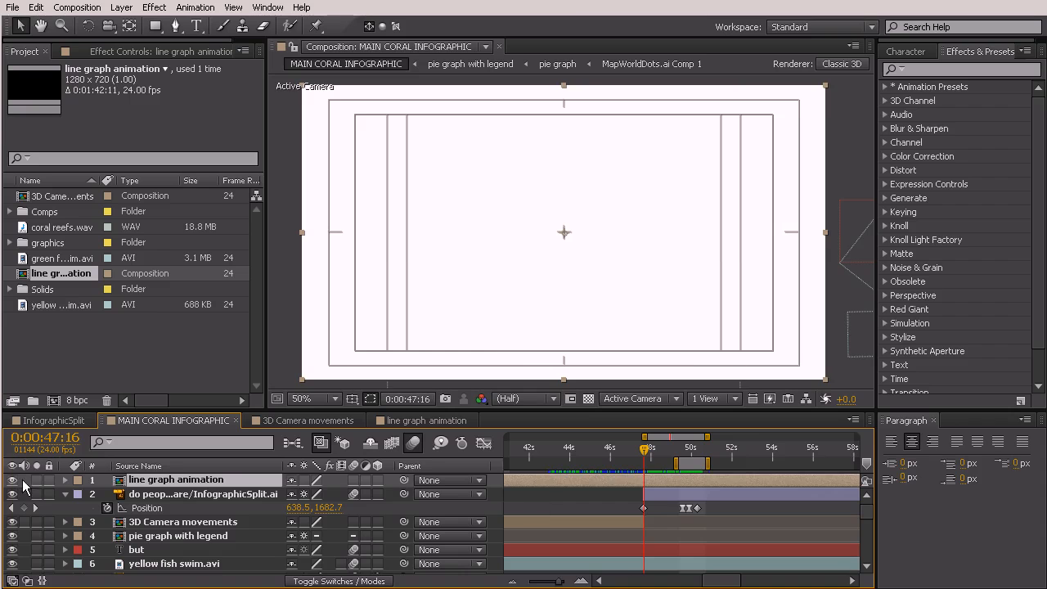
key(space)
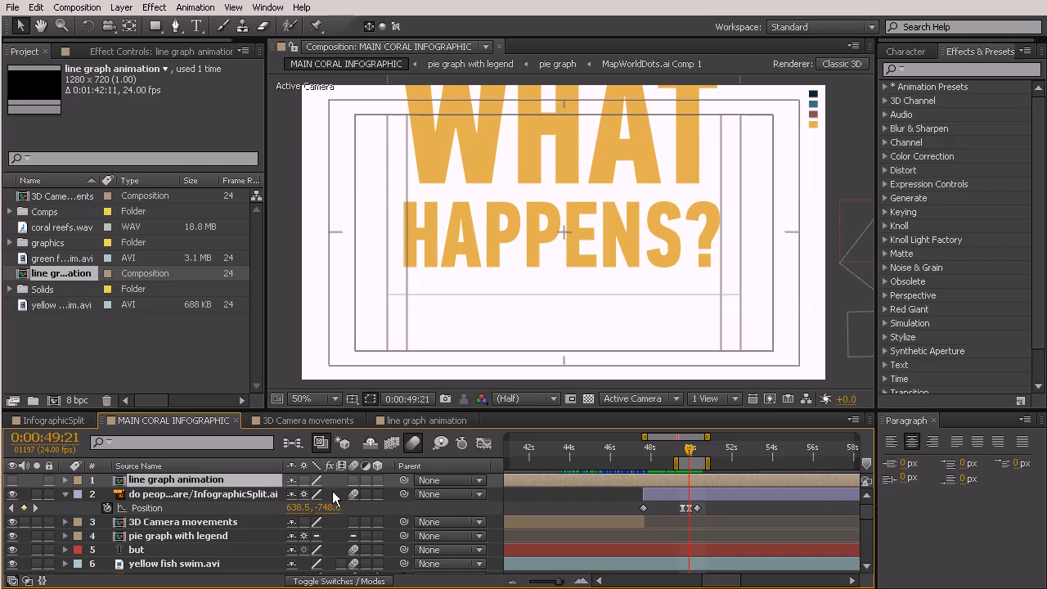
click(179, 479)
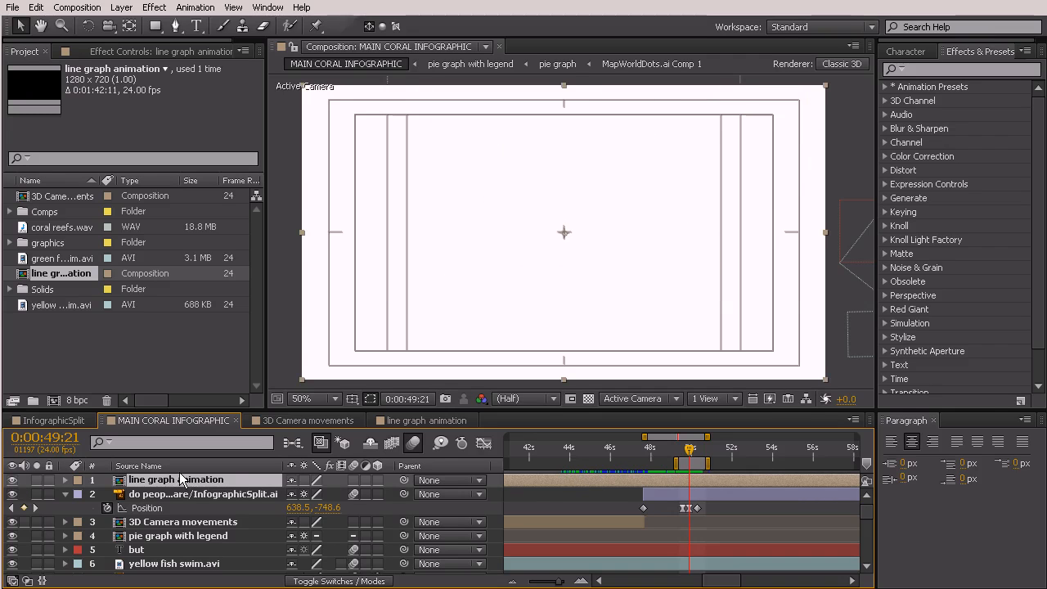
key(alt+bracketleft)
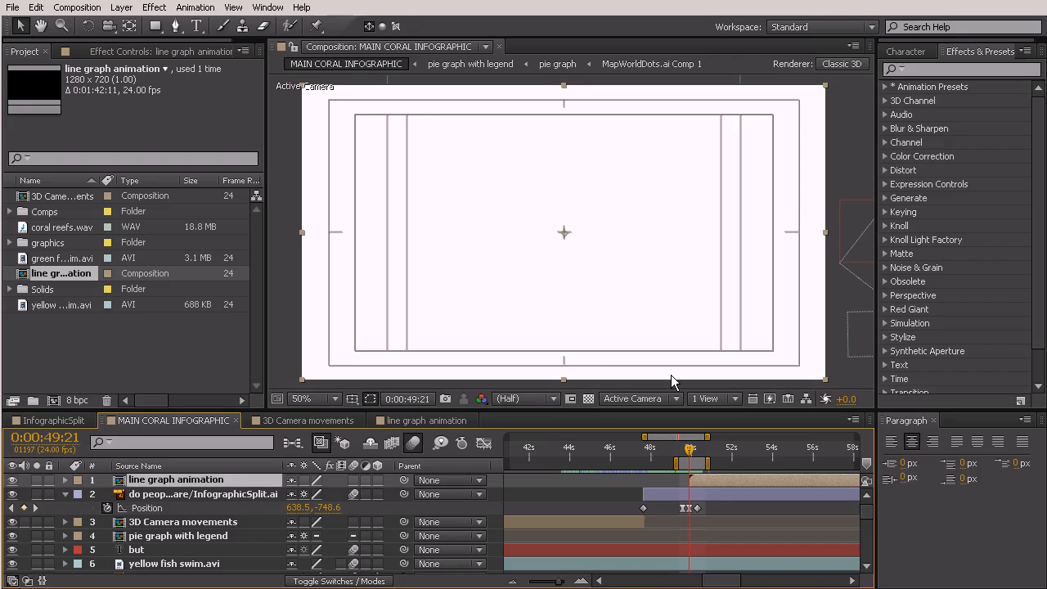
Step: Select and copy all the global warming line graph layers, including its title and dates, in the InfographicSplit composition
double_click(162, 482)
click(287, 512)
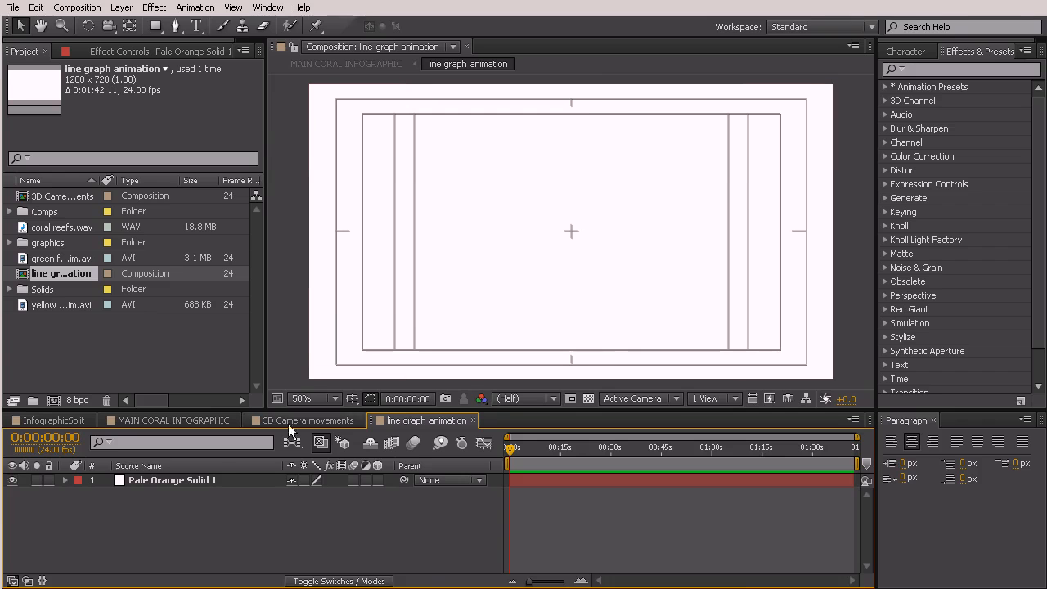
click(61, 421)
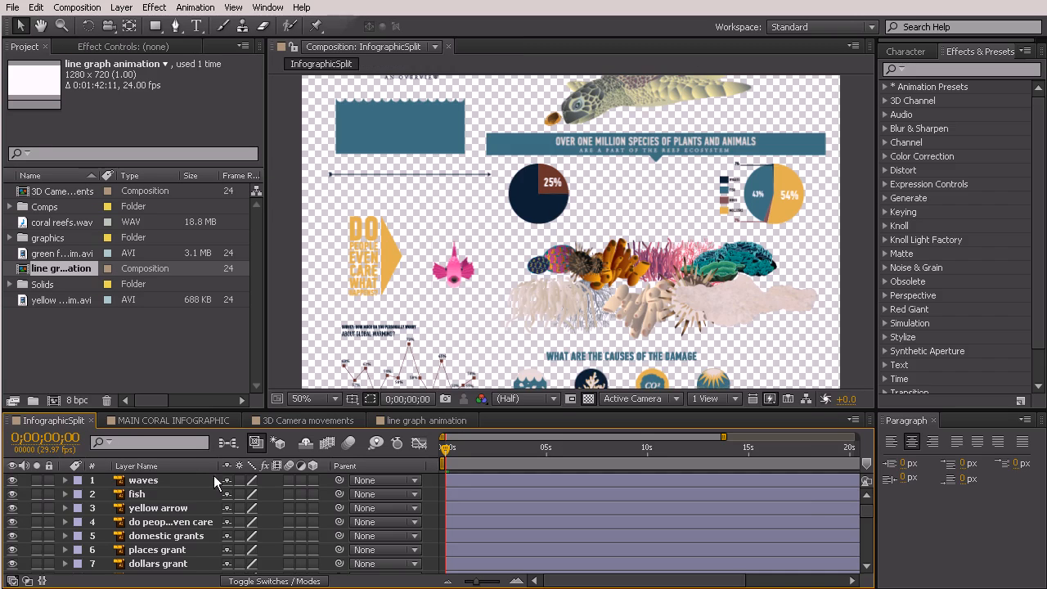
drag(867, 516, 868, 561)
scroll(460, 351, down, 2)
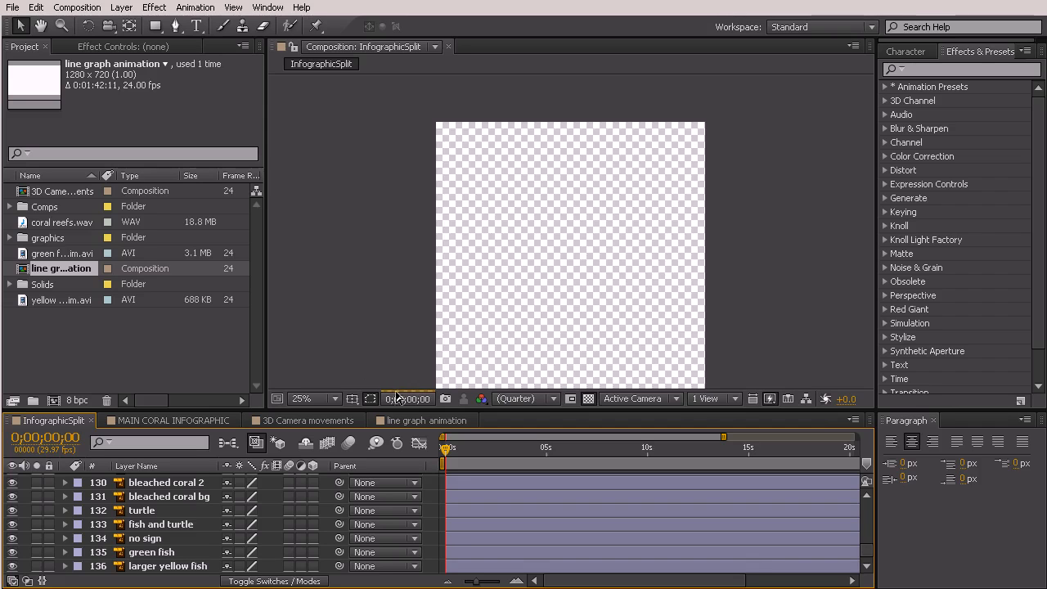
click(540, 303)
scroll(541, 304, up, 4)
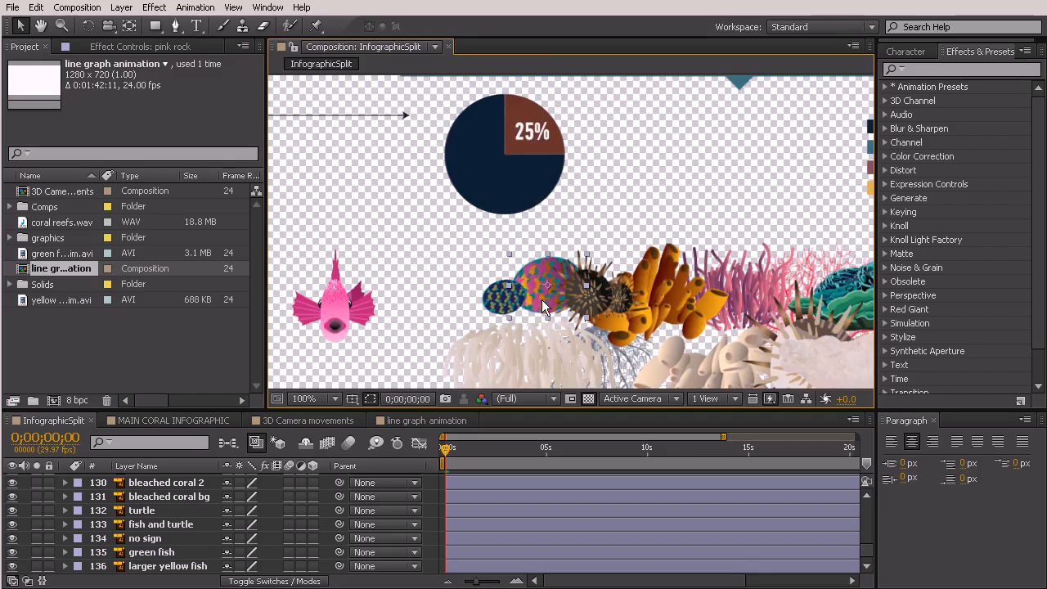
scroll(542, 302, down, 2)
drag(444, 347, 536, 225)
drag(410, 283, 580, 197)
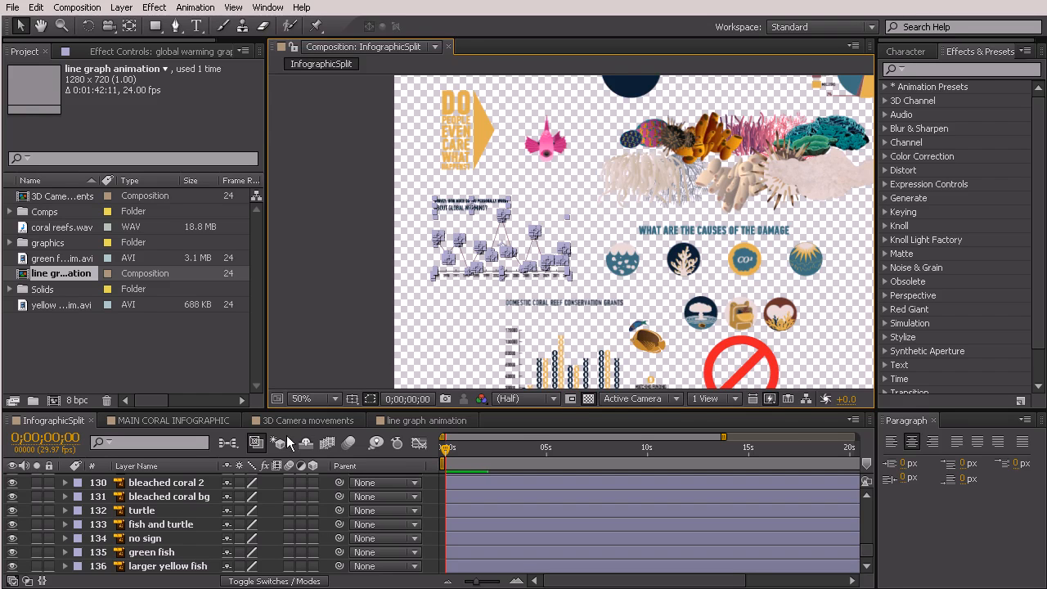
Step: Paste the copied graph layers above Pale Orange Solid 1 in line graph animation and re-enable view refreshing
click(408, 423)
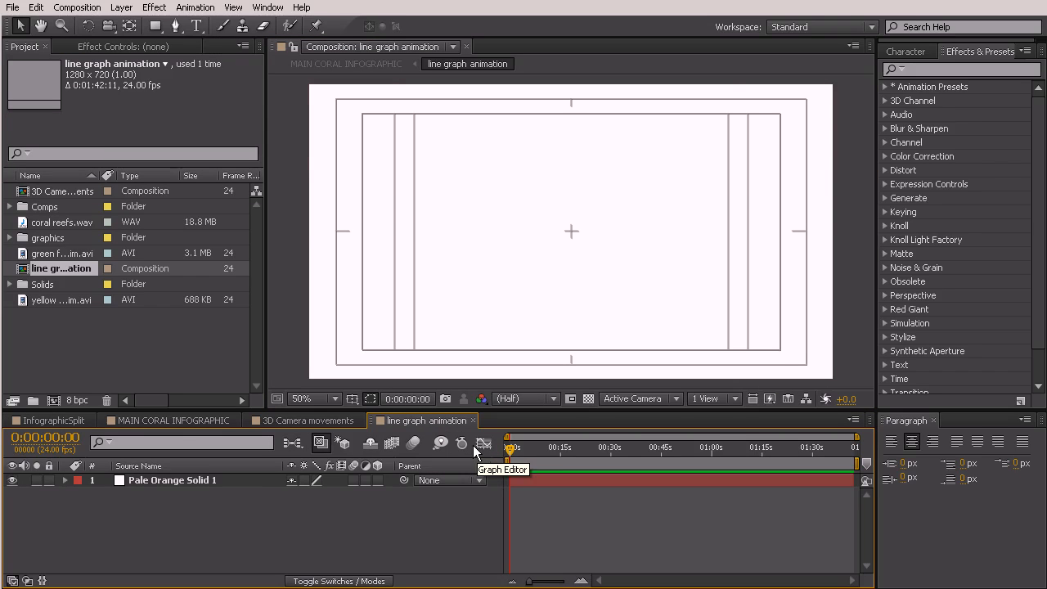
click(202, 483)
key(ctrl+v)
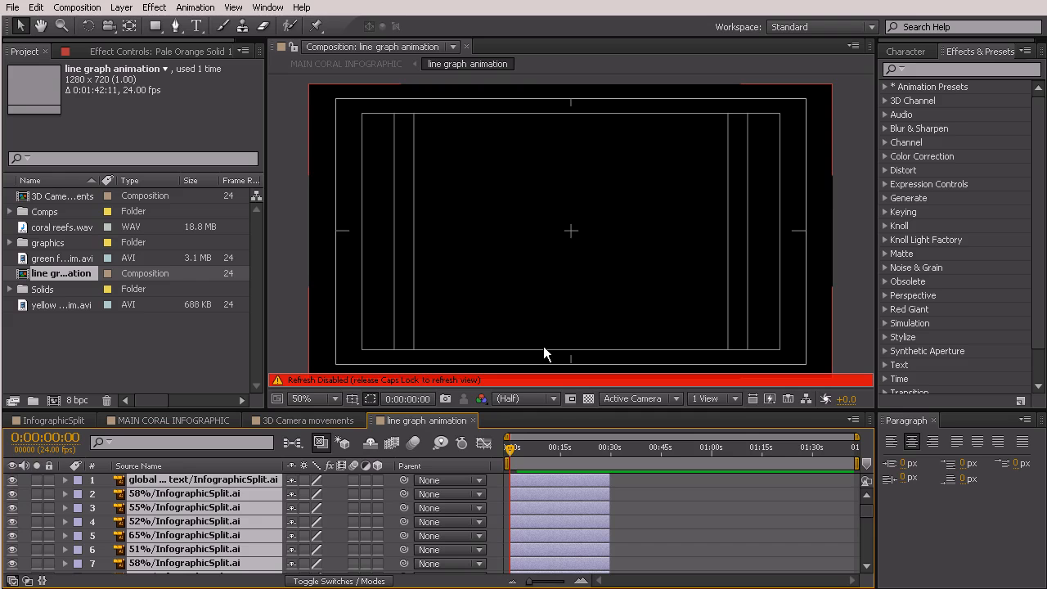
key(Caps_Lock)
Step: Select the pasted graph layers and move them together to the centre of the composition
click(547, 447)
drag(557, 344, 563, 213)
drag(481, 292, 604, 130)
drag(699, 144, 623, 327)
drag(539, 305, 577, 267)
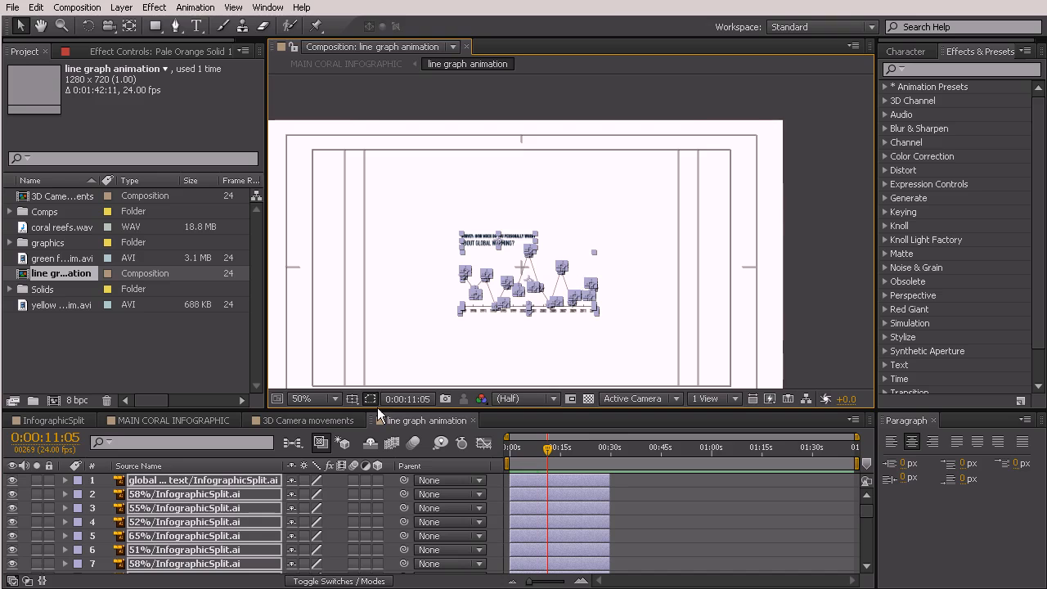
Step: Turn on continuous rasterization, motion blur and 3D for all the selected graph layers
click(304, 480)
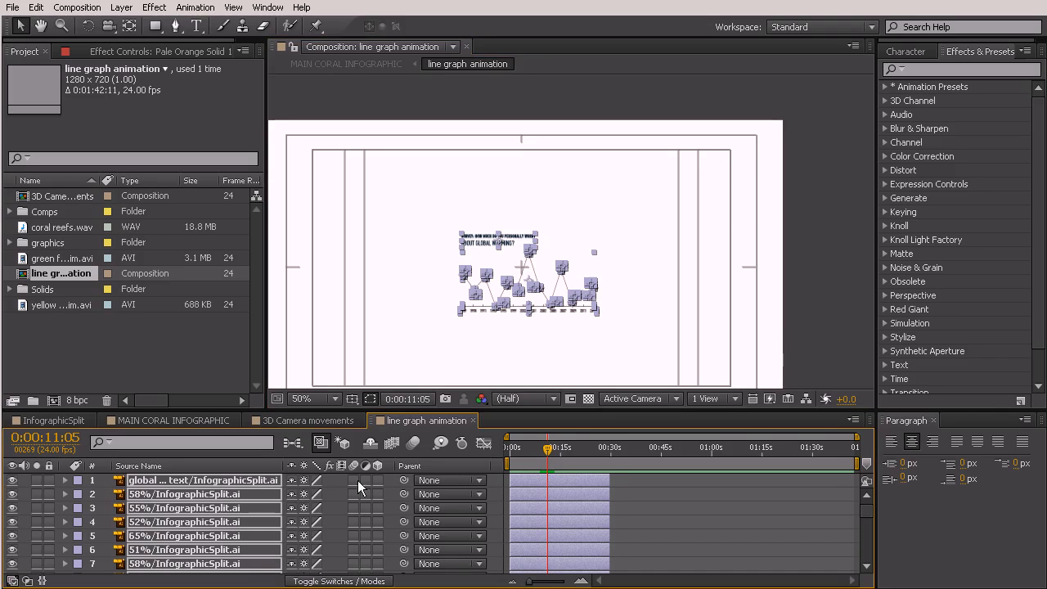
click(355, 480)
click(377, 481)
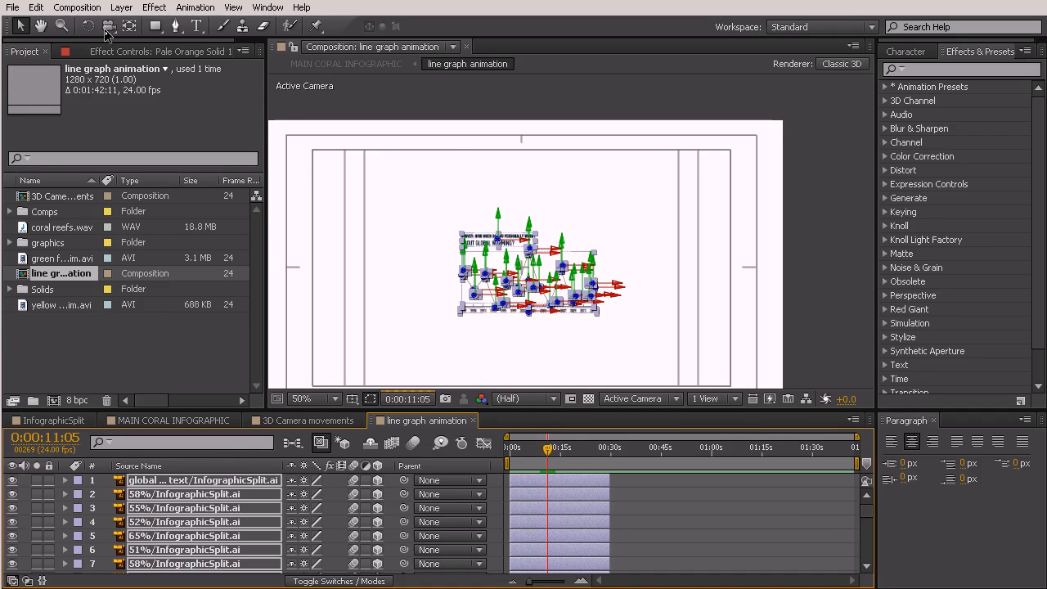
Step: Add a one-node 50mm camera named Camera 1 to the composition
click(121, 7)
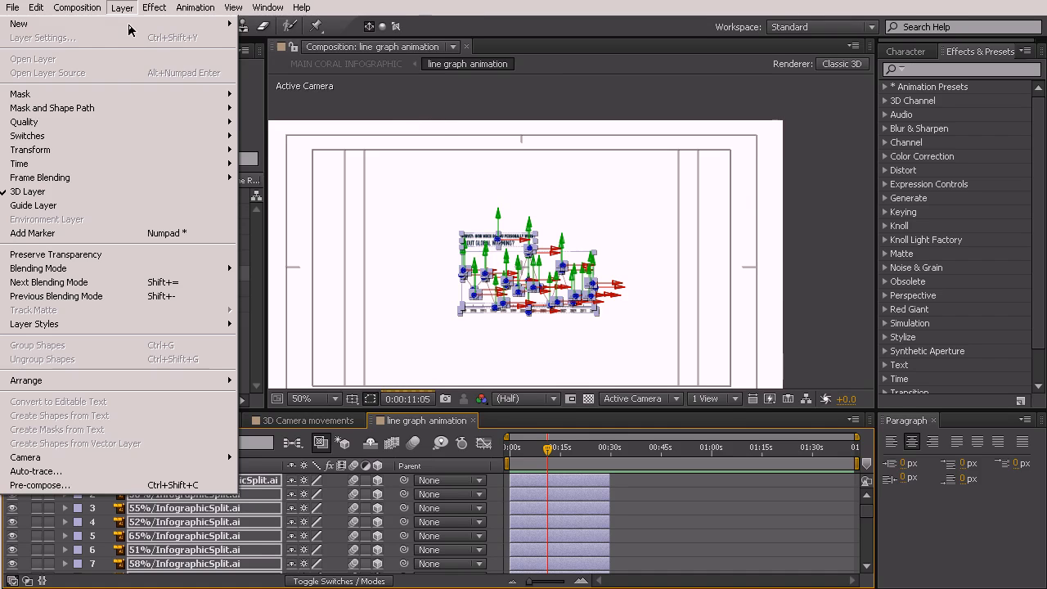
mouse_move(129, 30)
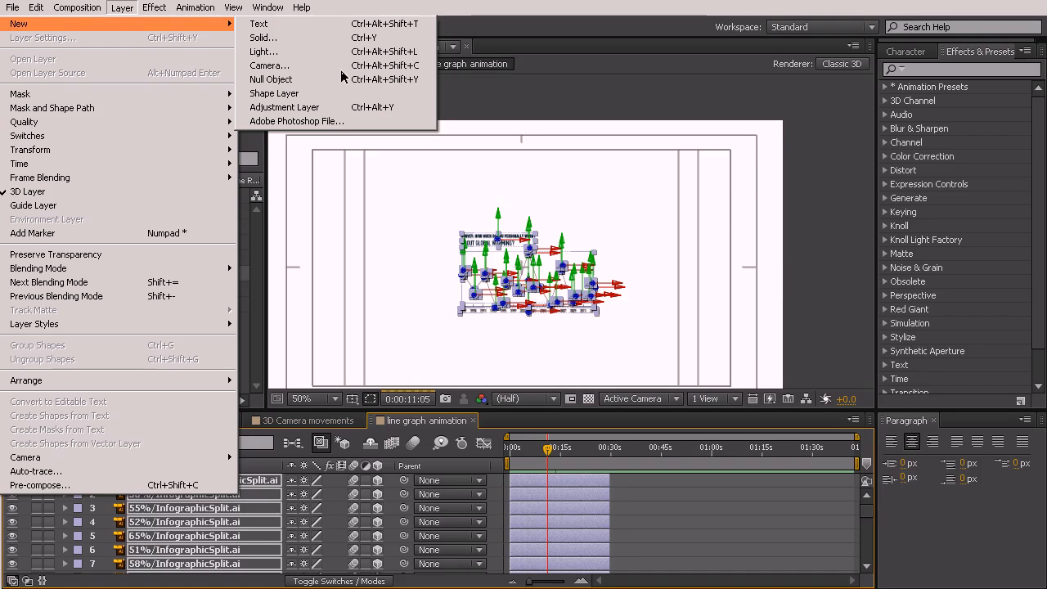
click(268, 67)
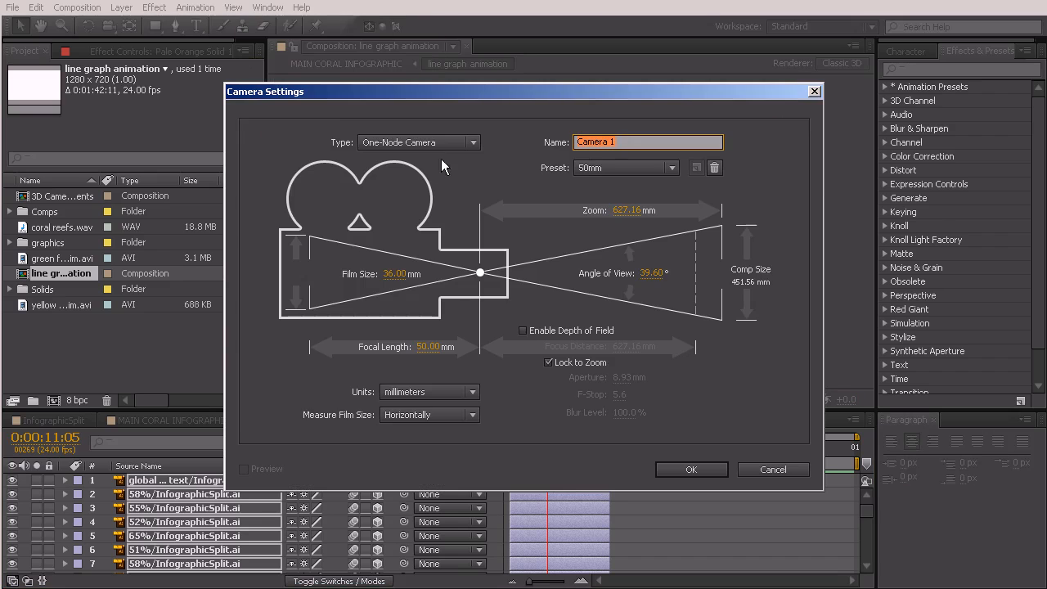
click(696, 469)
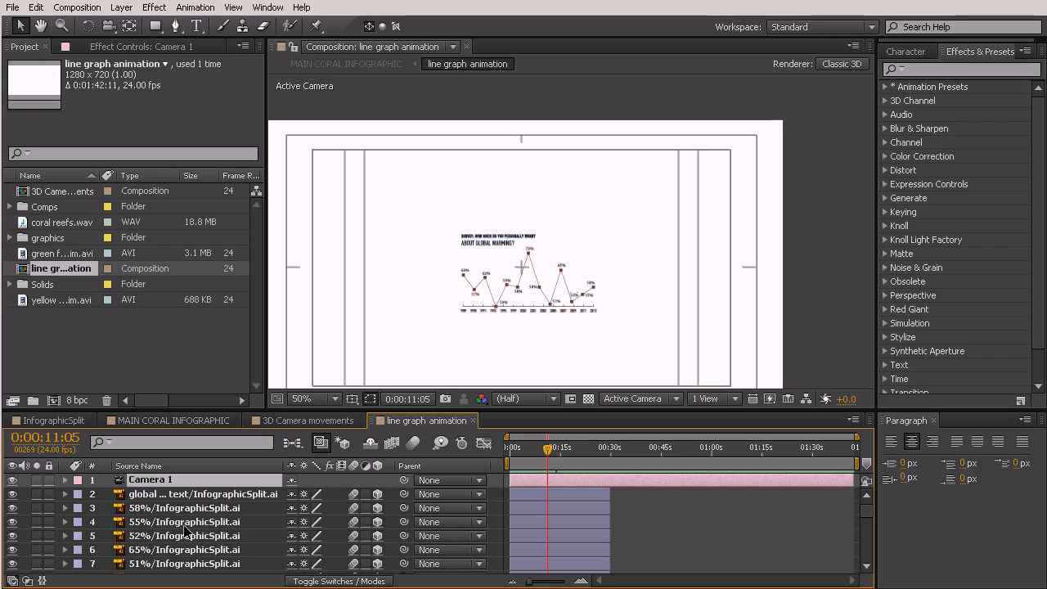
Step: Set Camera 1's Z position to -579.8 so the graph fills the frame
key(p)
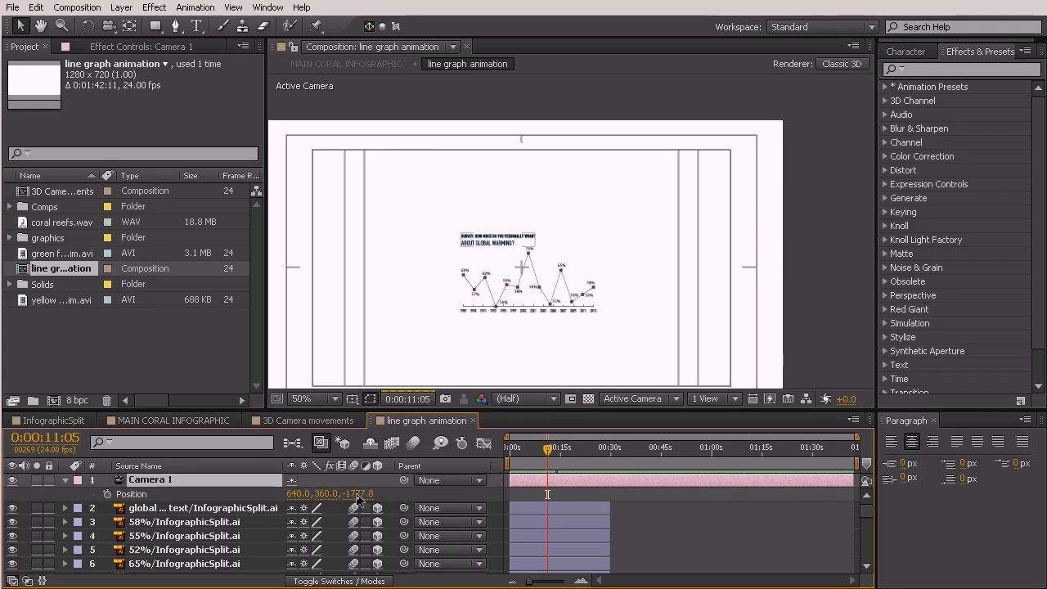
click(357, 494)
click(434, 495)
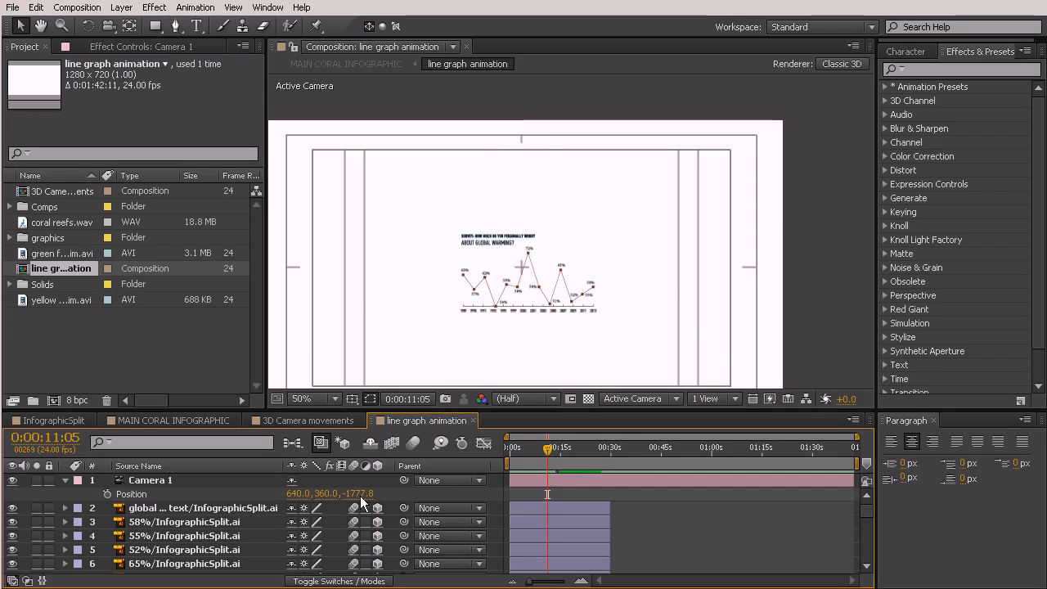
drag(361, 499, 448, 499)
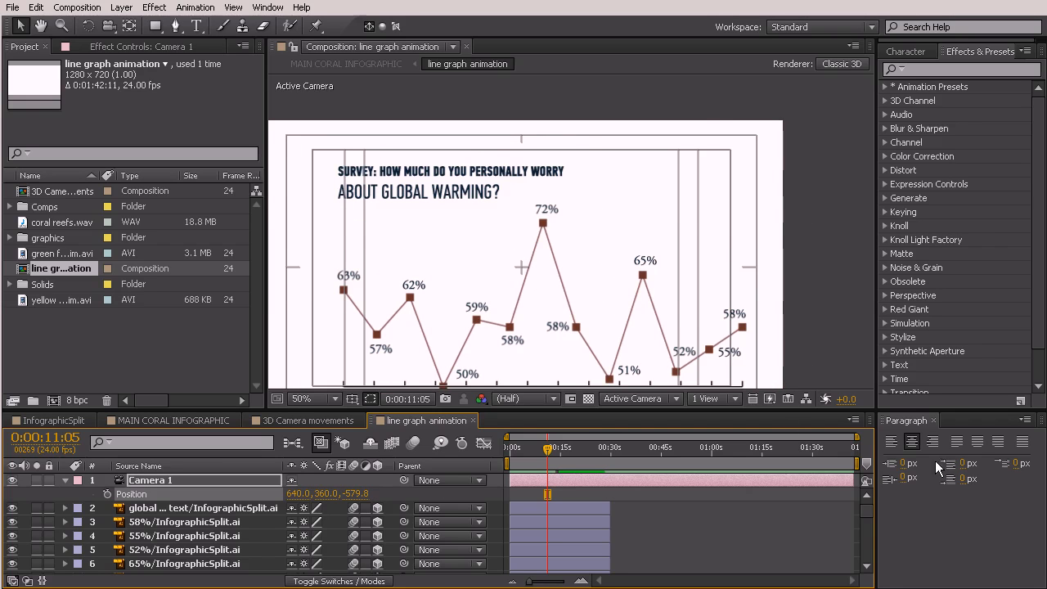
Step: Undo the accidental move of the background and lock the Pale Orange Solid 1 layer
key(space)
drag(584, 299, 613, 269)
drag(314, 112, 550, 248)
key(ctrl+z)
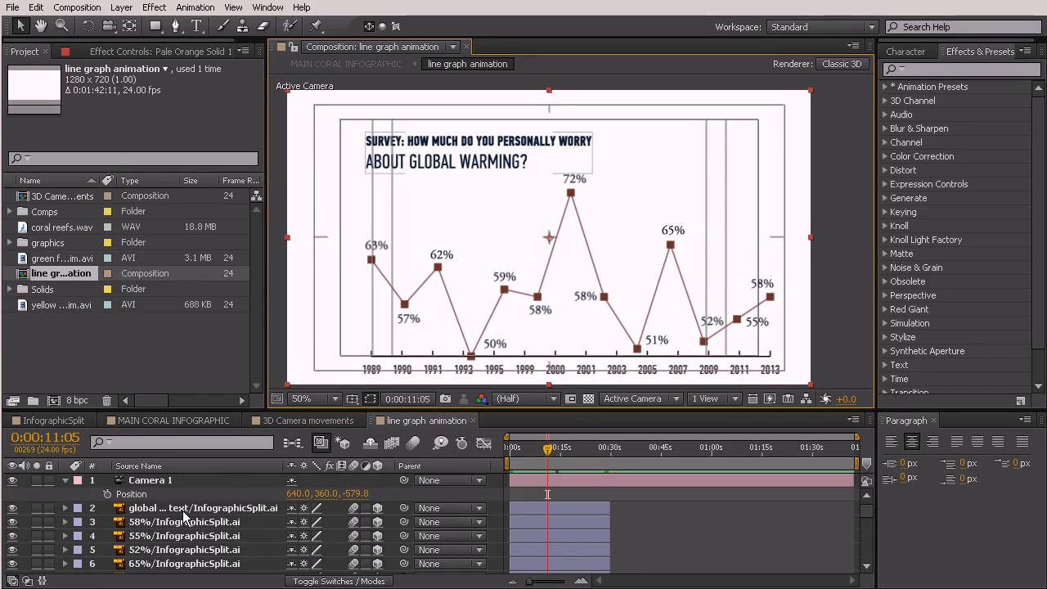
scroll(188, 519, down, 10)
click(49, 565)
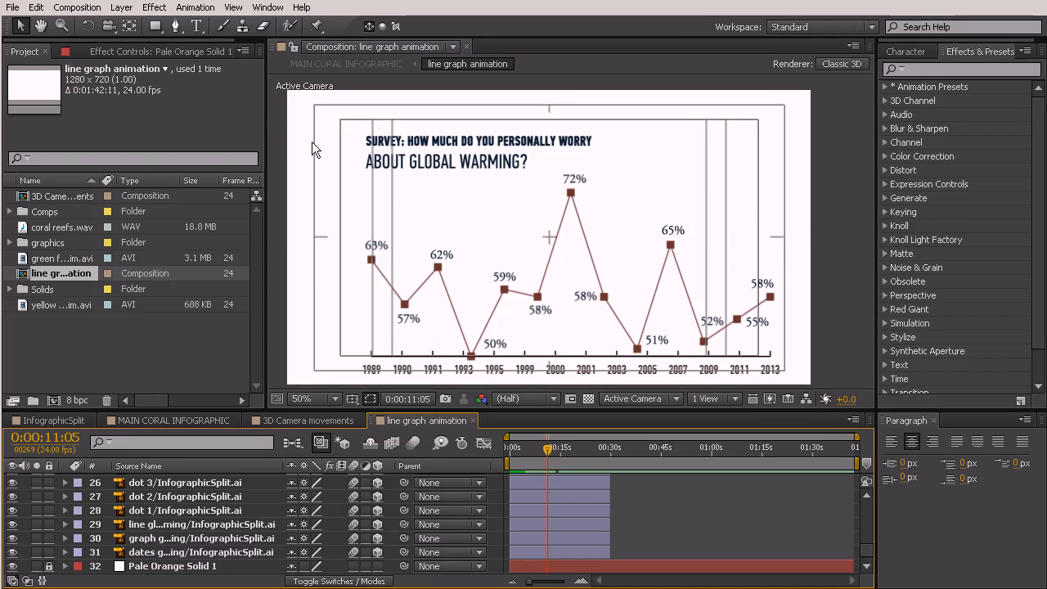
Step: Select all the graph layers and move them up and slightly left to fit the title and dates inside the frame
drag(310, 105, 768, 360)
drag(729, 209, 725, 245)
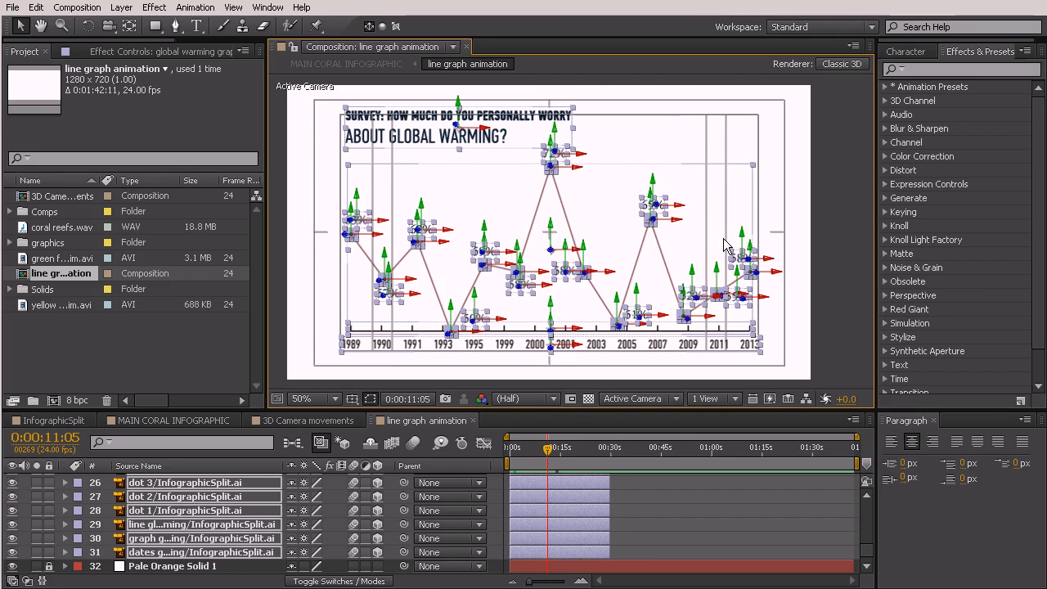
click(304, 267)
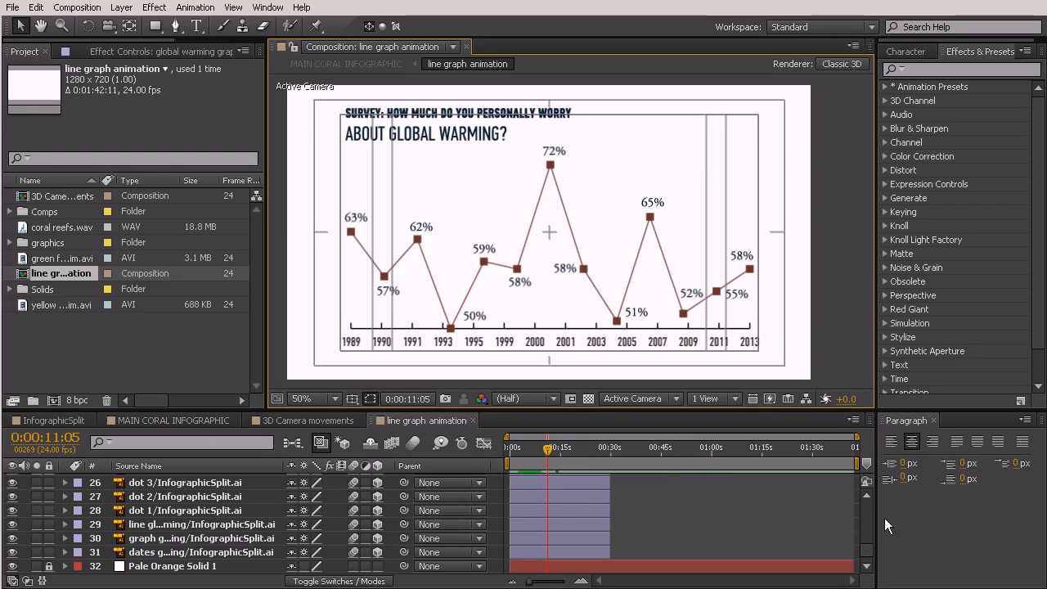
drag(868, 546, 867, 508)
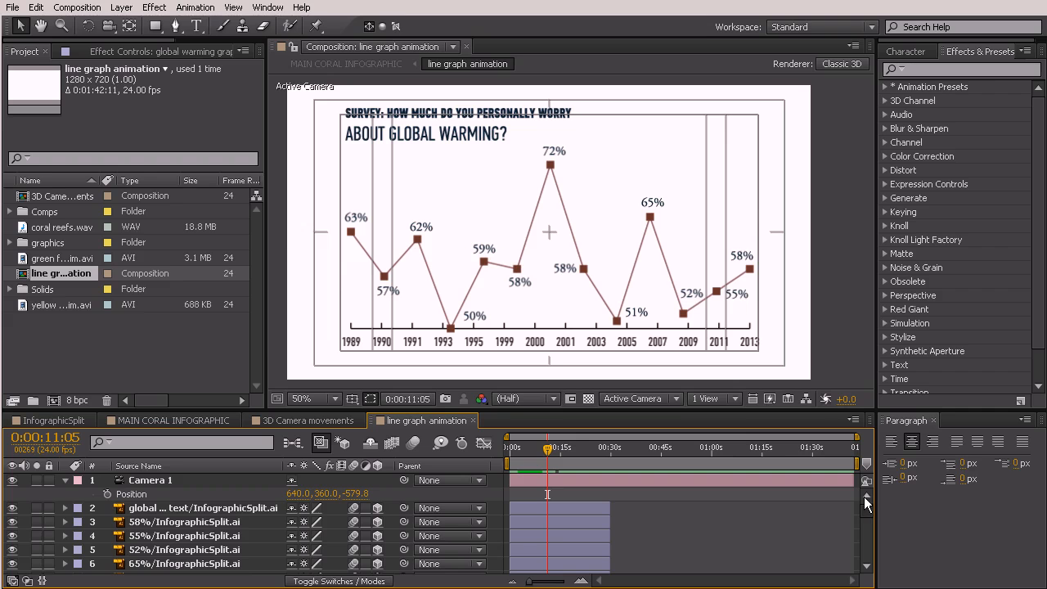
drag(868, 508, 870, 565)
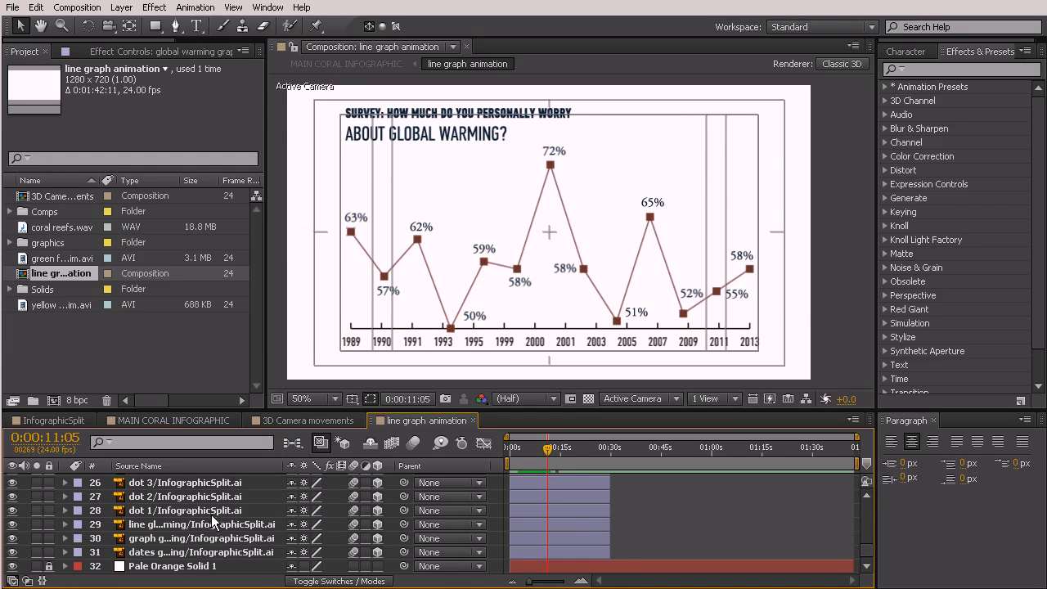
Step: Create shapes from the line global warming vector layer
click(155, 524)
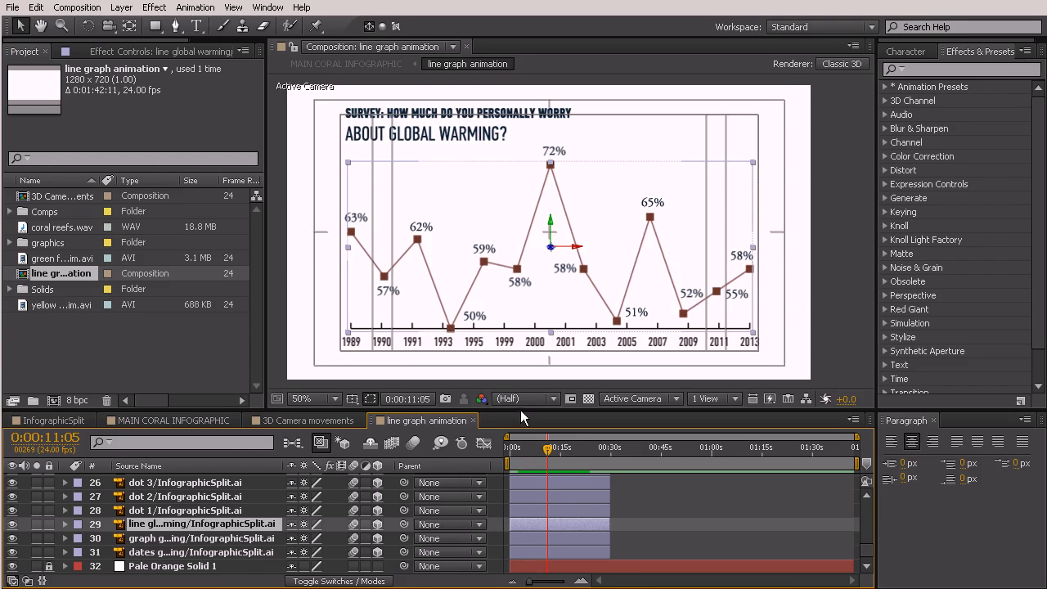
drag(521, 410, 564, 135)
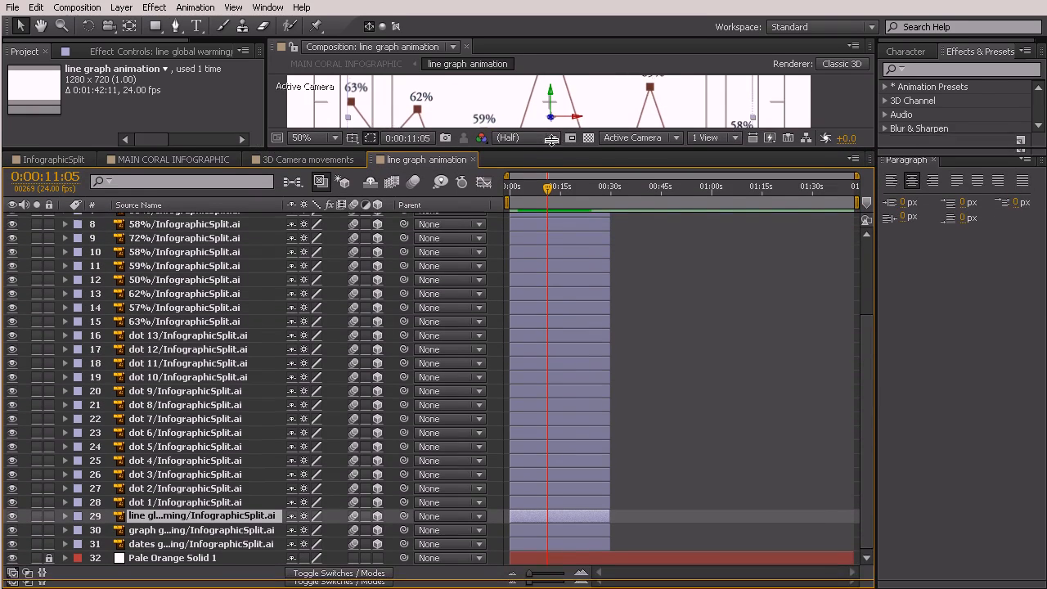
right_click(209, 520)
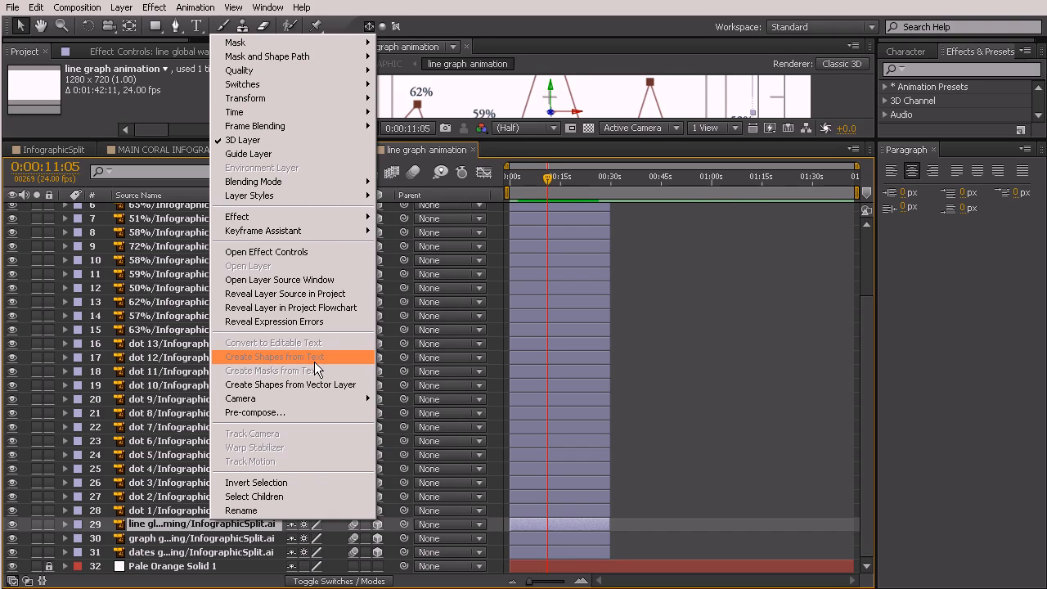
click(314, 383)
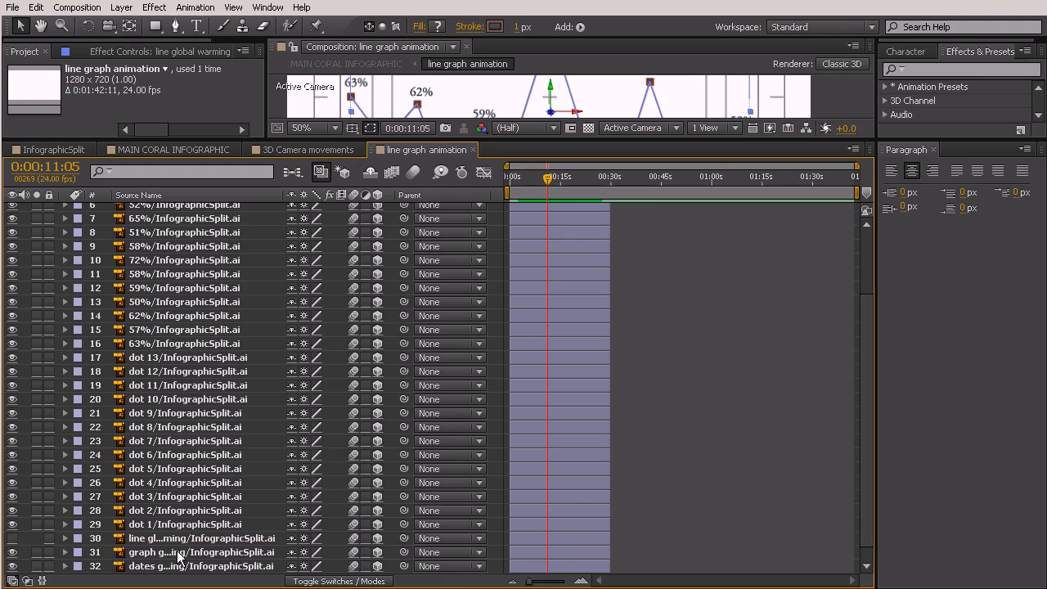
Step: Delete the original line global warming Illustrator layer, keeping its new outlines layer
click(137, 539)
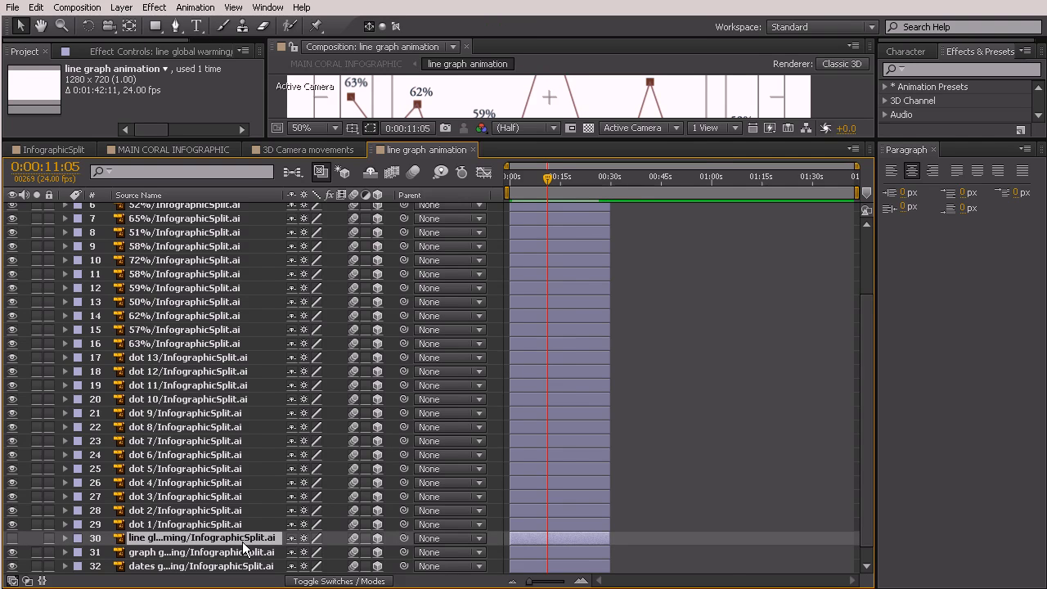
key(Delete)
drag(702, 136, 670, 332)
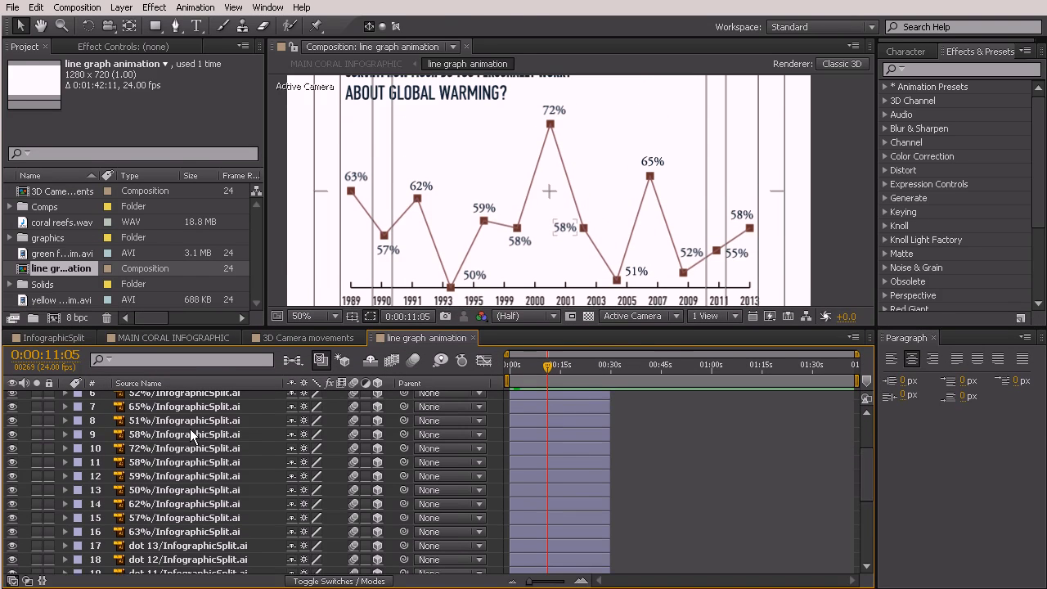
Step: Add a Trim Paths operator to the line global warming Outlines layer and expand its properties
scroll(190, 427, up, 3)
click(189, 400)
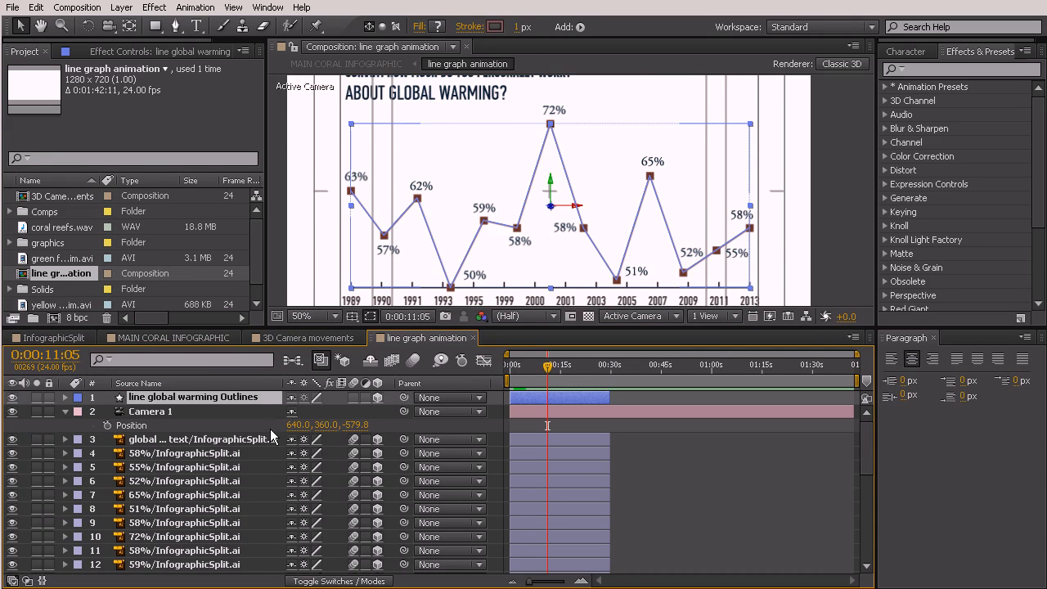
click(66, 398)
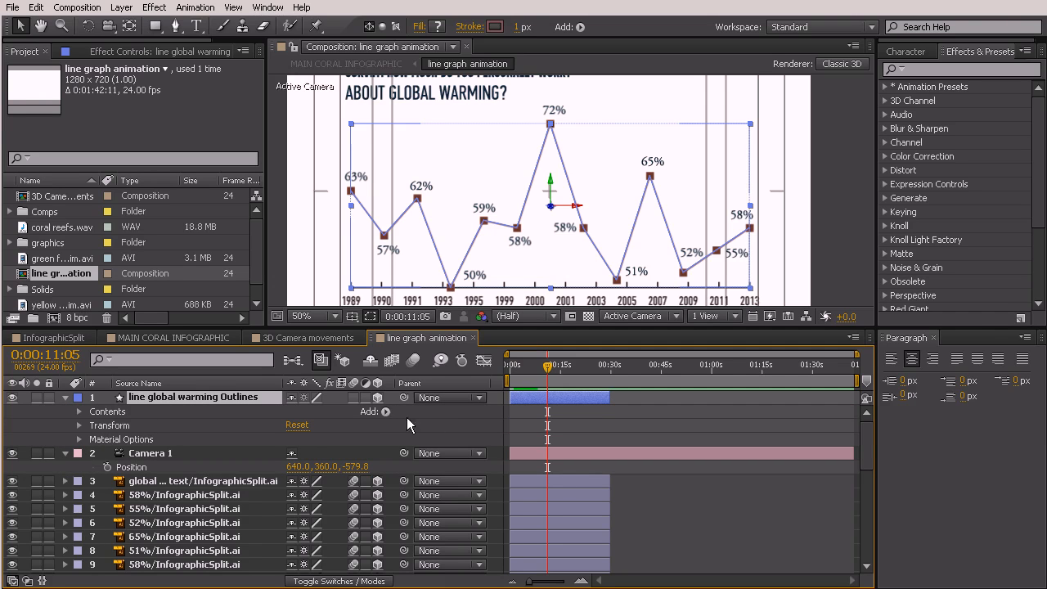
click(386, 412)
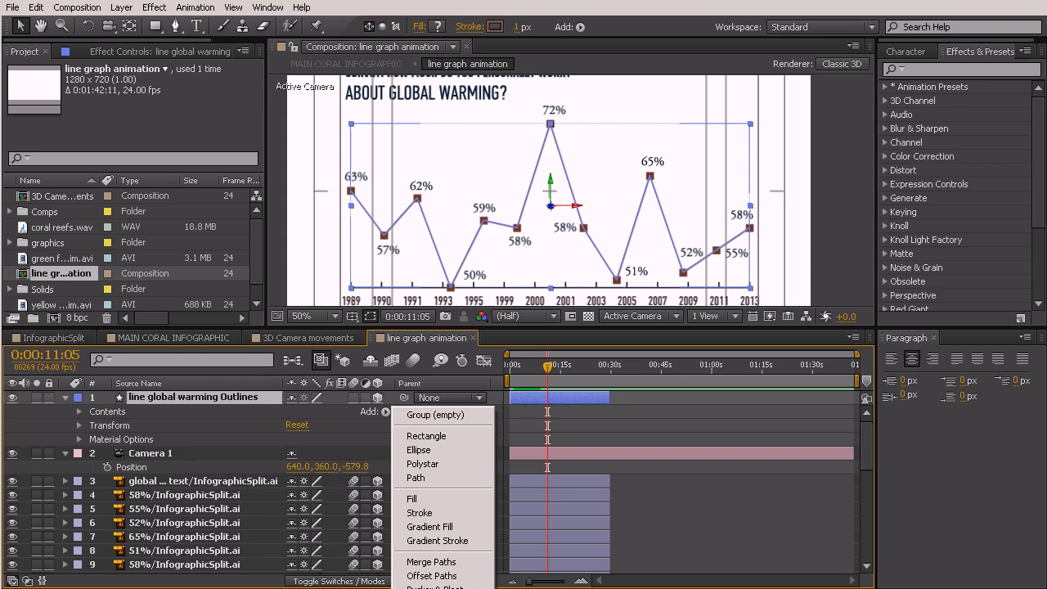
click(429, 588)
scroll(123, 532, down, 1)
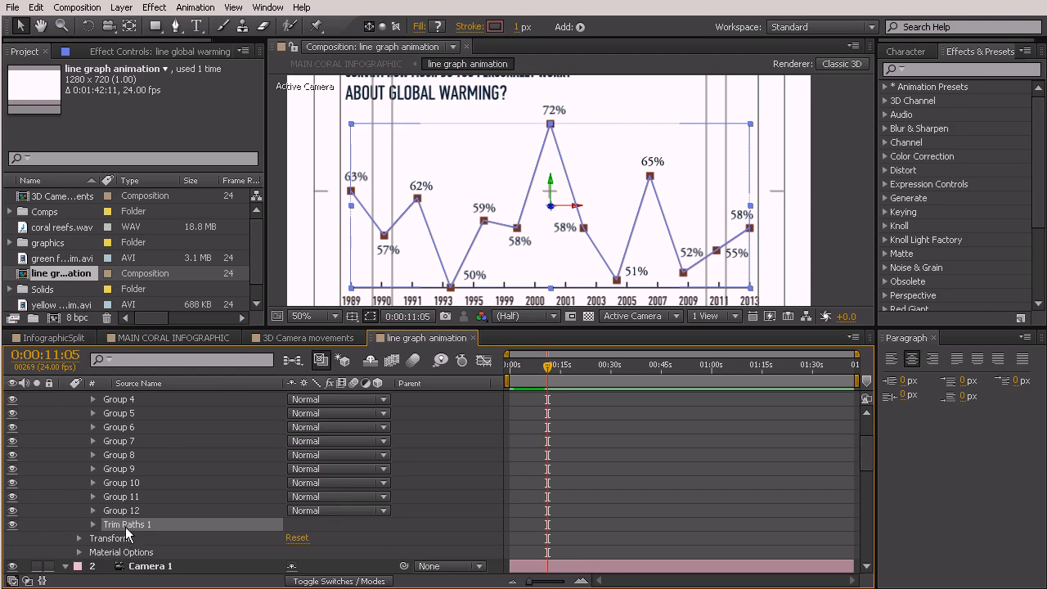
click(94, 526)
scroll(173, 529, down, 2)
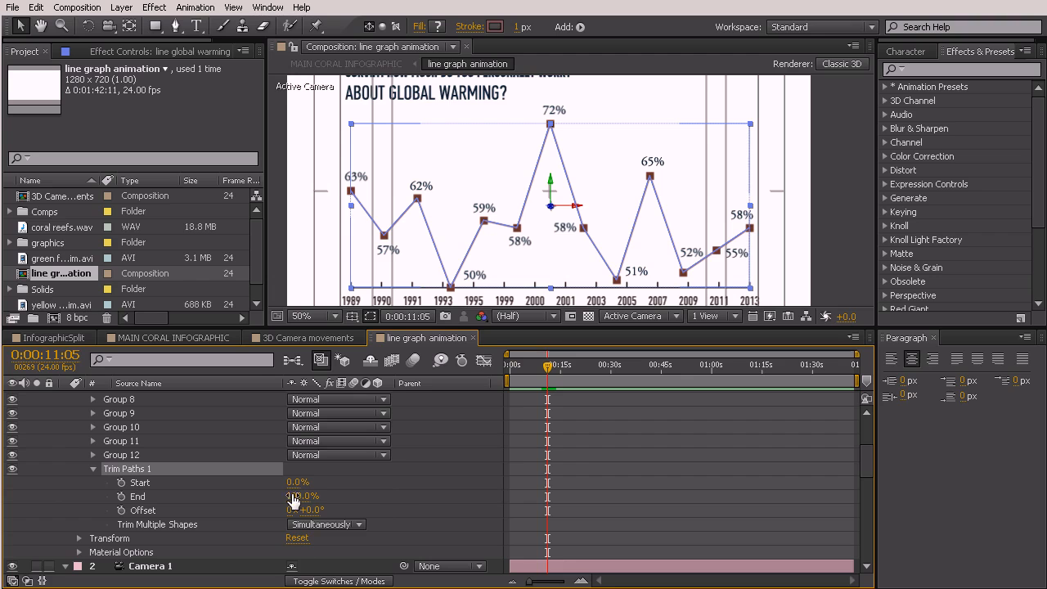
Step: Set the Trim Paths End to 32% and Trim Multiple Shapes to Individually
drag(303, 496, 245, 494)
click(646, 464)
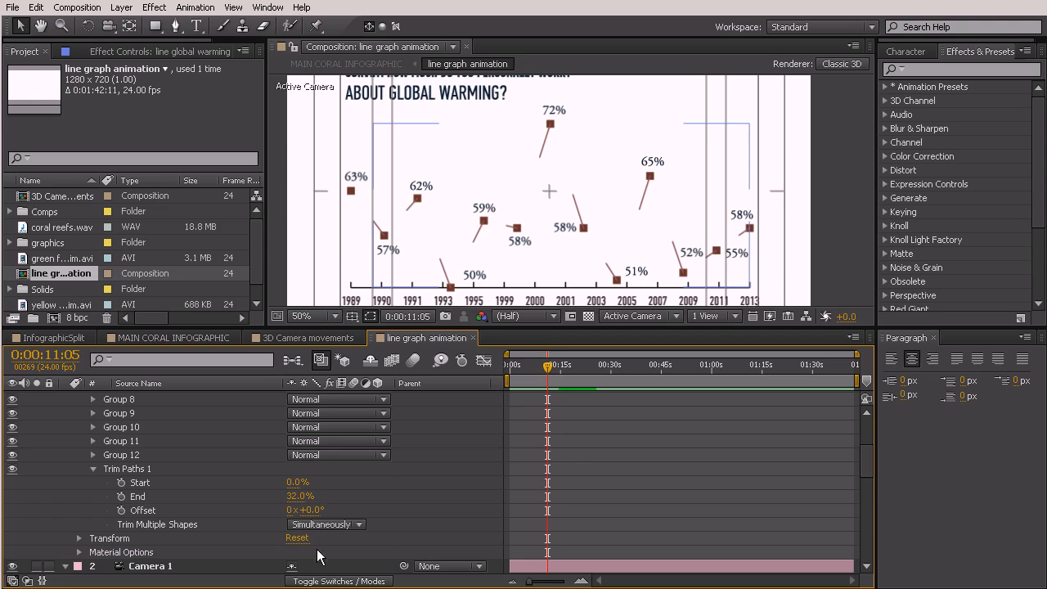
click(327, 524)
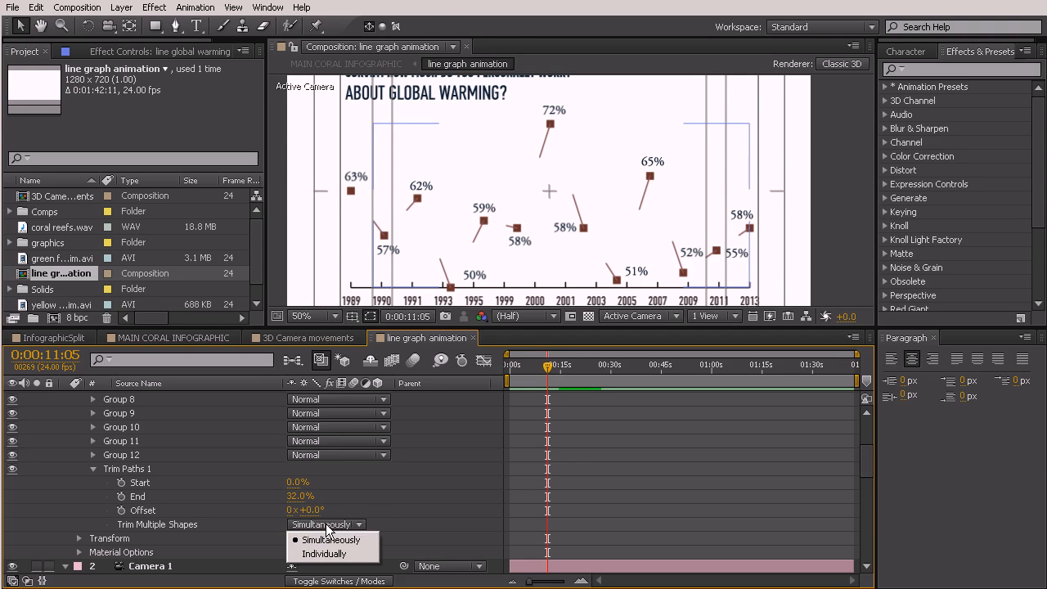
click(314, 554)
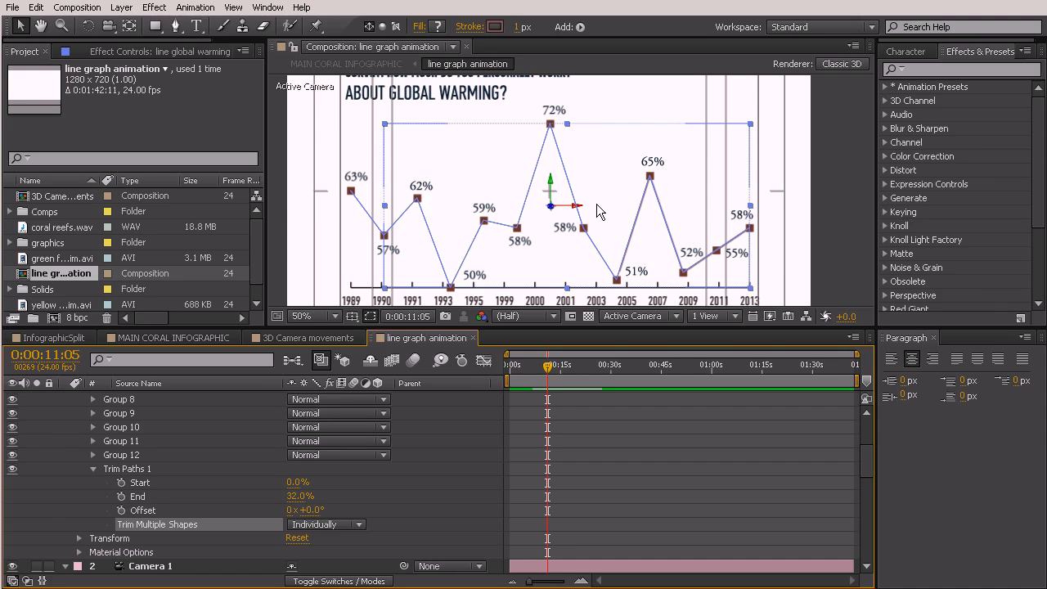
click(707, 115)
Step: Set both the Trim Paths Start and End to 100% so the whole graph line is hidden
mouse_move(547, 368)
mouse_down()
mouse_move(521, 368)
mouse_move(530, 367)
mouse_up()
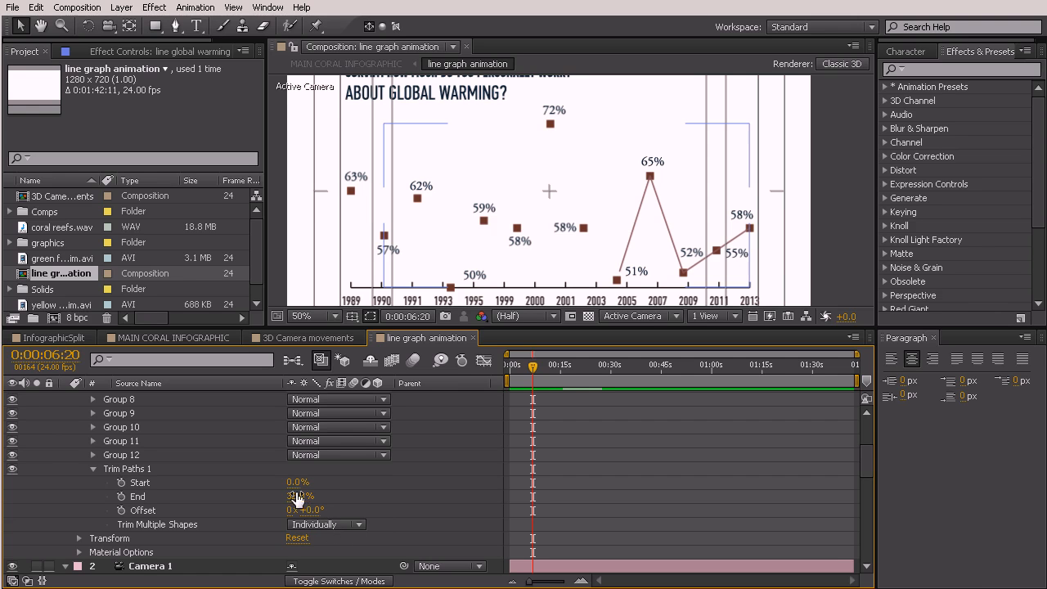
mouse_move(296, 496)
mouse_down()
mouse_move(259, 496)
mouse_move(347, 500)
mouse_move(304, 496)
mouse_up()
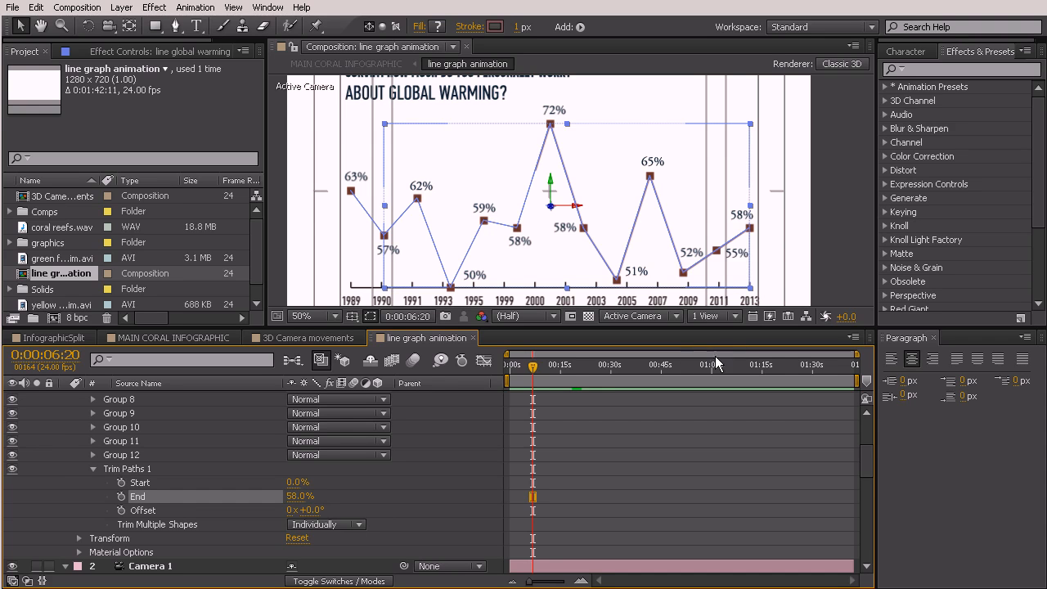
drag(294, 482, 420, 484)
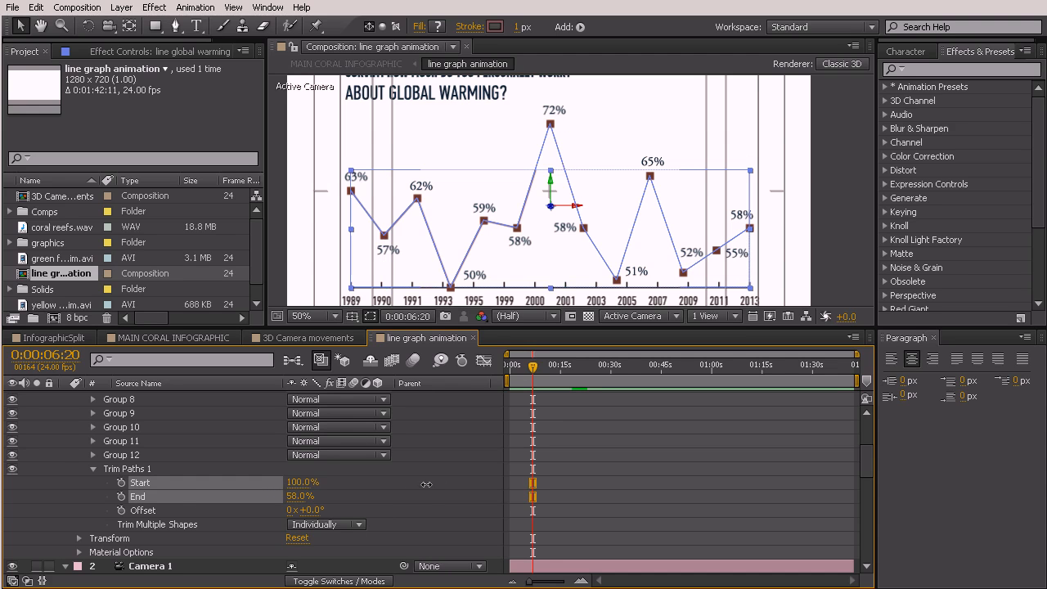
drag(301, 497, 357, 498)
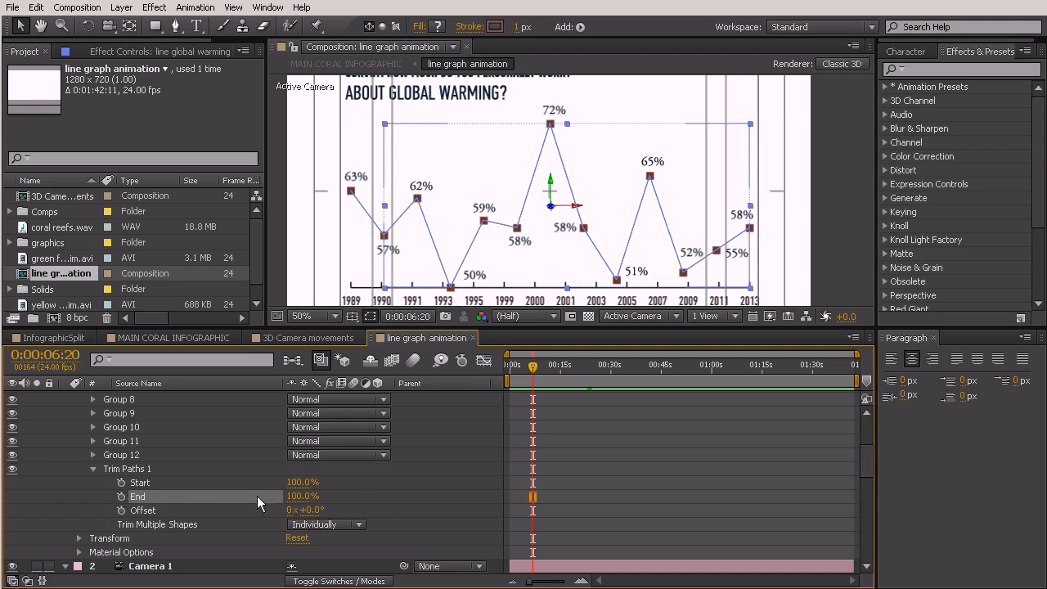
click(344, 496)
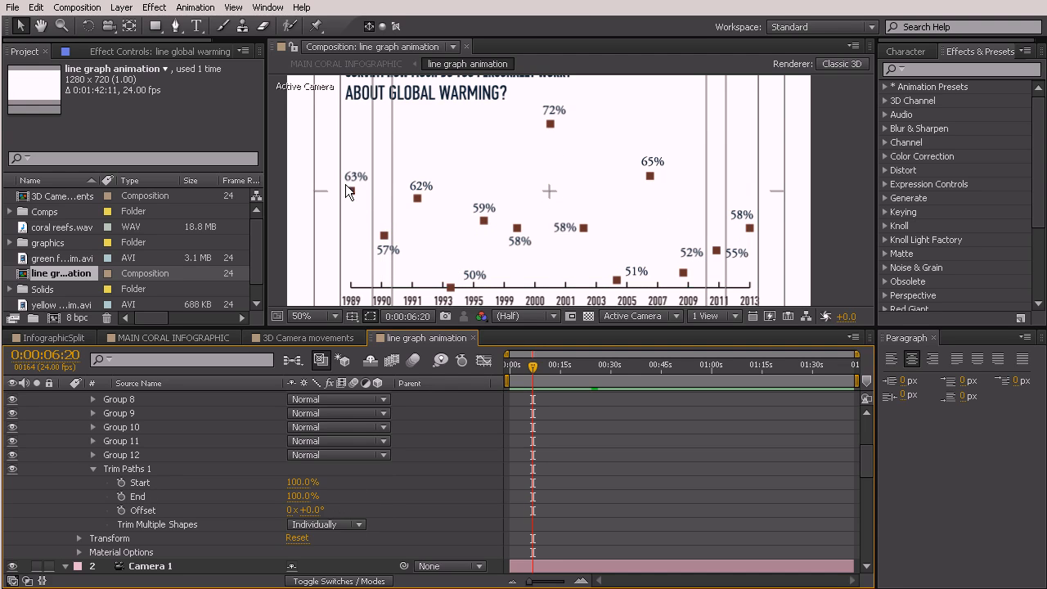
Step: Try out the Trim Paths End value and keyframe it at 100% at 0:00:00:00
click(291, 495)
mouse_move(291, 496)
mouse_down()
mouse_move(216, 493)
mouse_move(335, 496)
mouse_up()
click(386, 491)
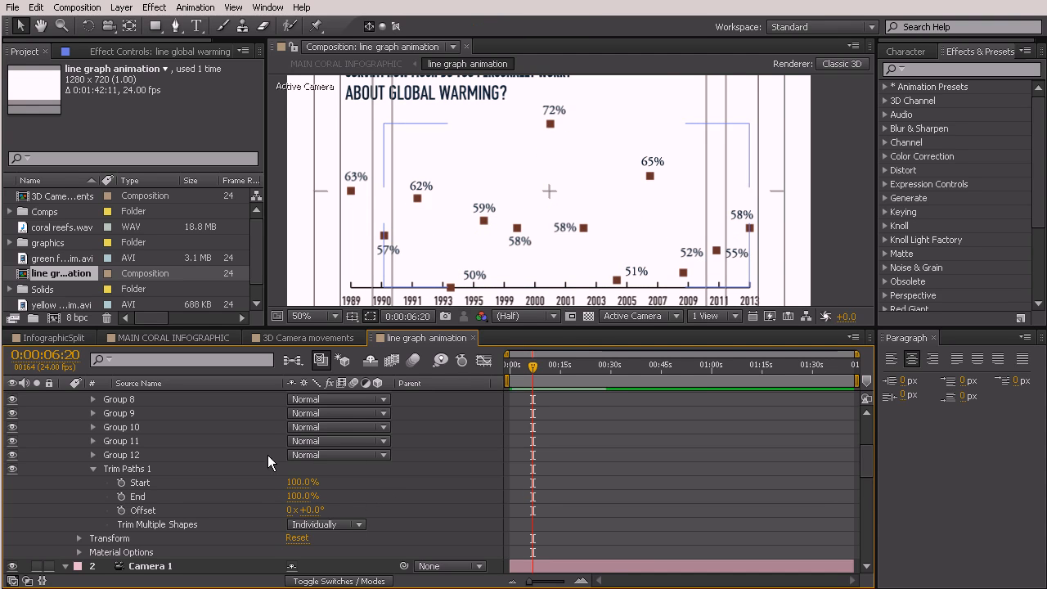
drag(533, 366, 508, 366)
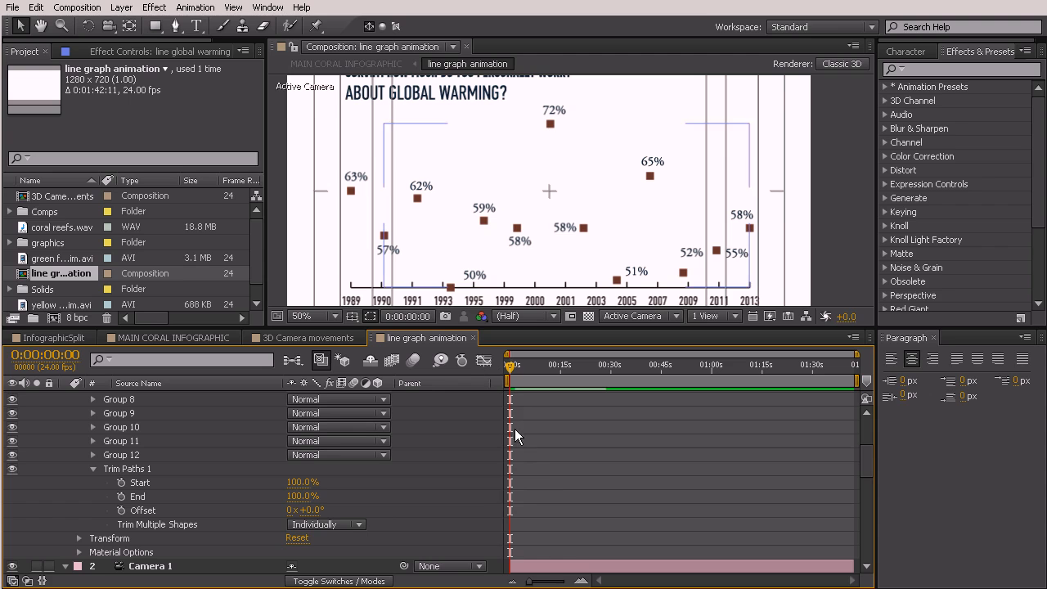
click(121, 497)
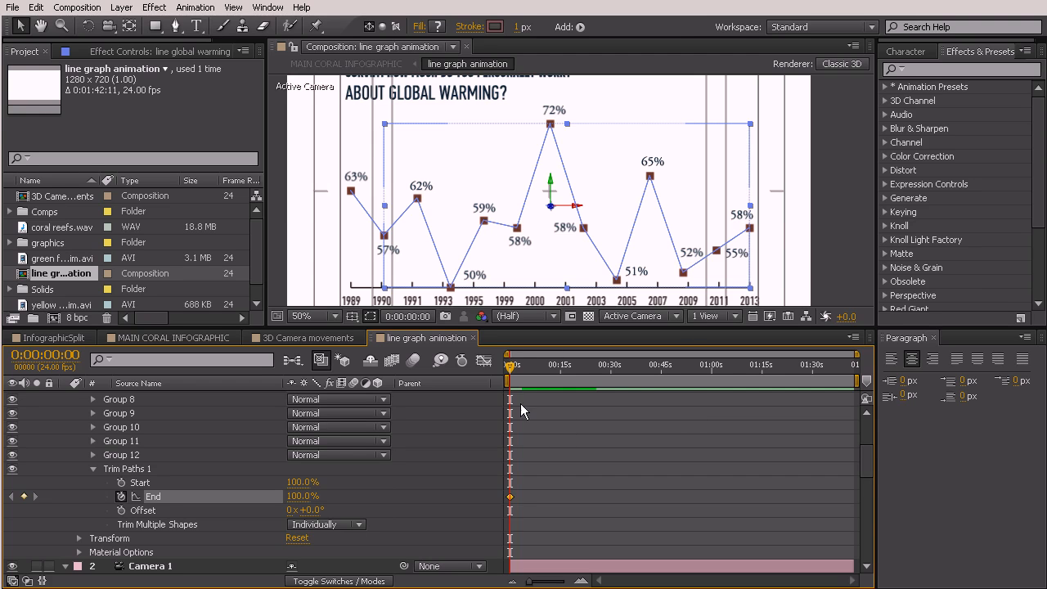
Step: In MAIN CORAL INFOGRAPHIC, duplicate the coral reefs.wav layer and trim the copy's in point to 0:00:49:21
click(179, 335)
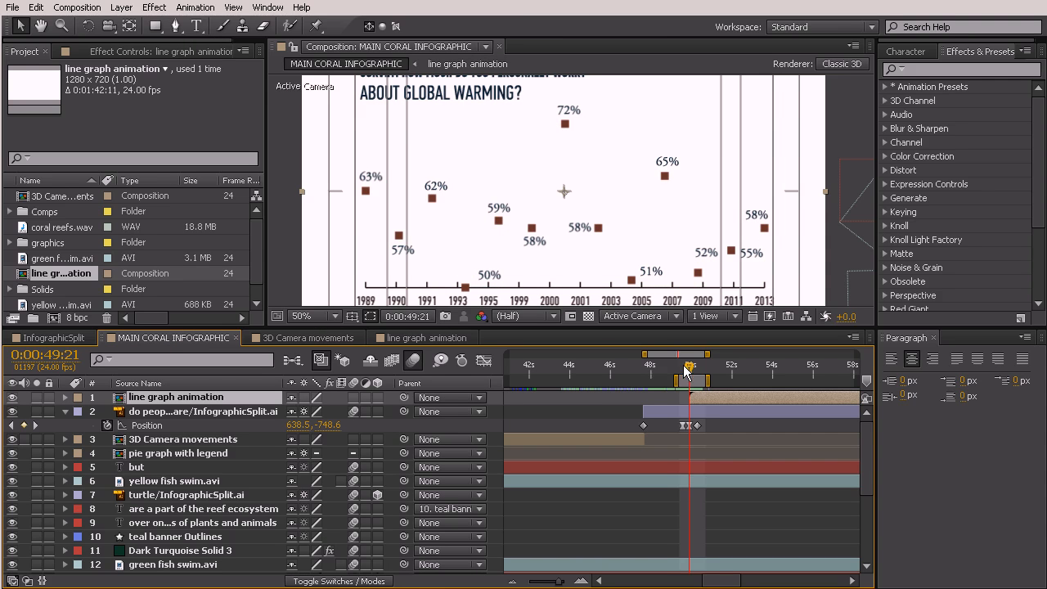
drag(687, 372, 689, 398)
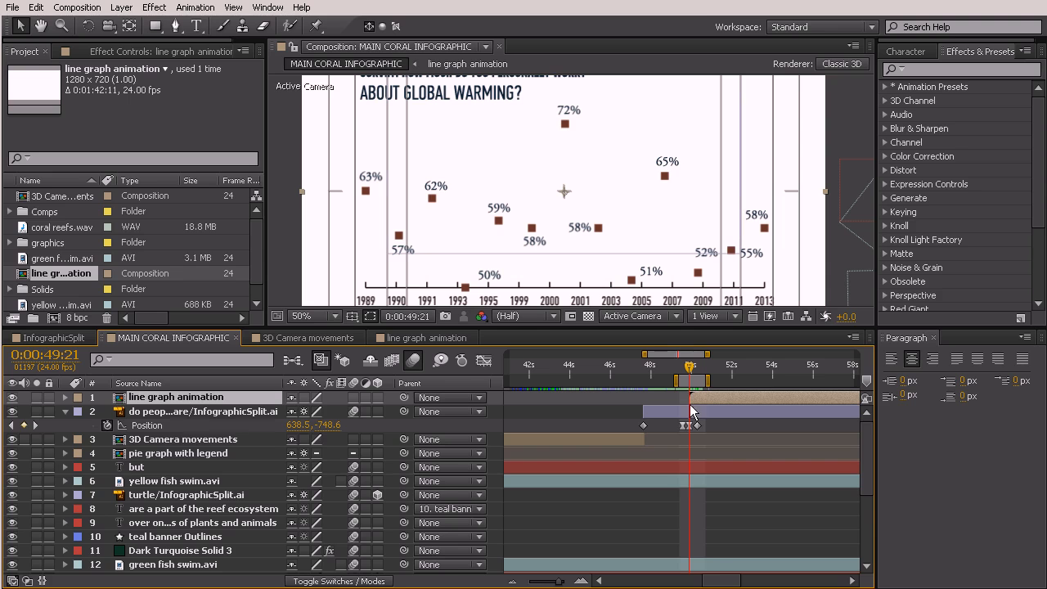
scroll(159, 559, down, 3)
scroll(167, 558, down, 8)
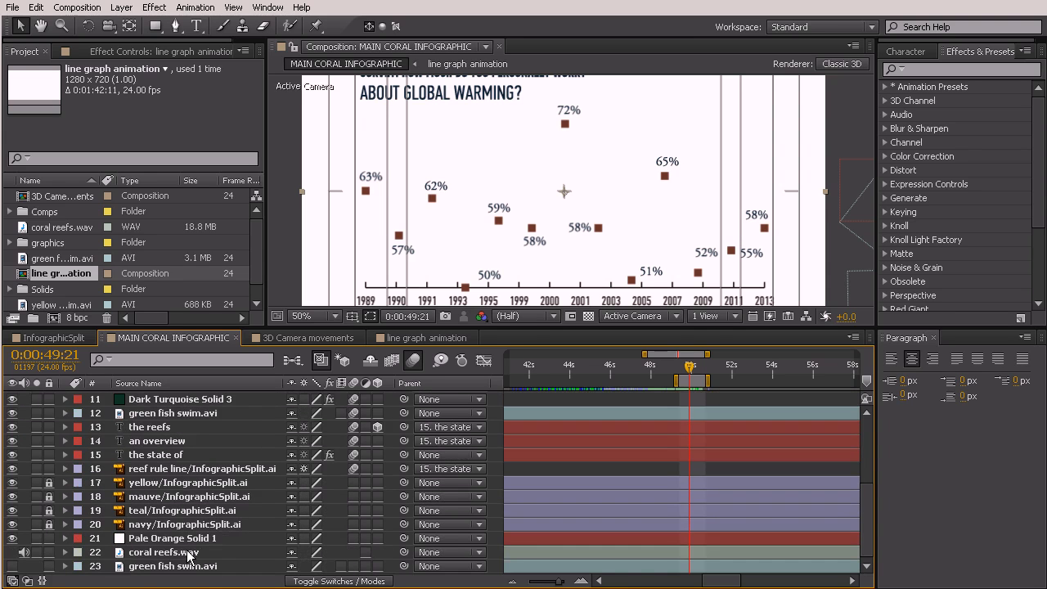
click(160, 553)
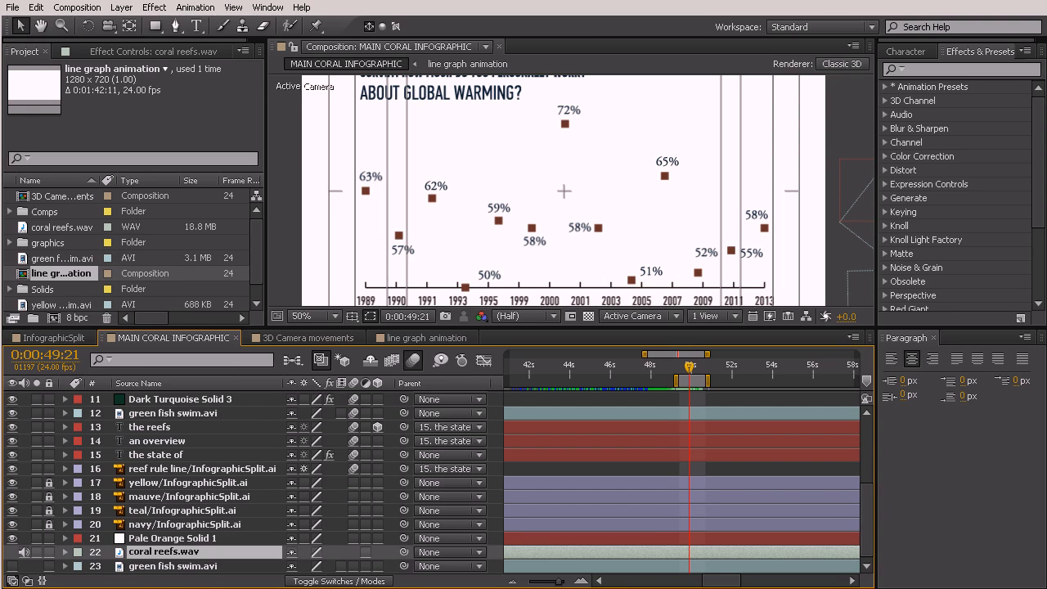
key(ctrl+d)
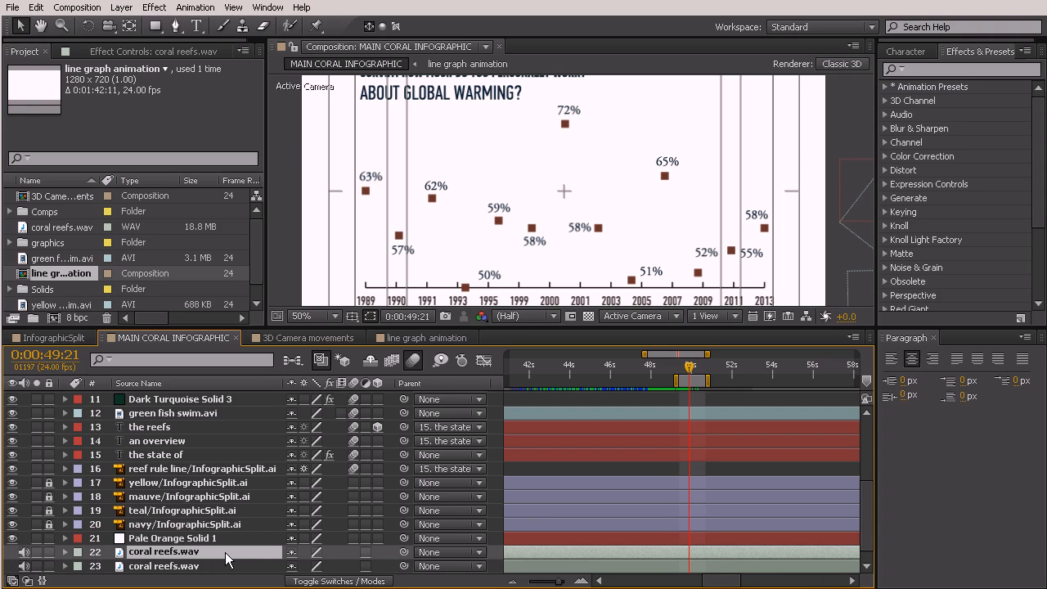
key(alt+[)
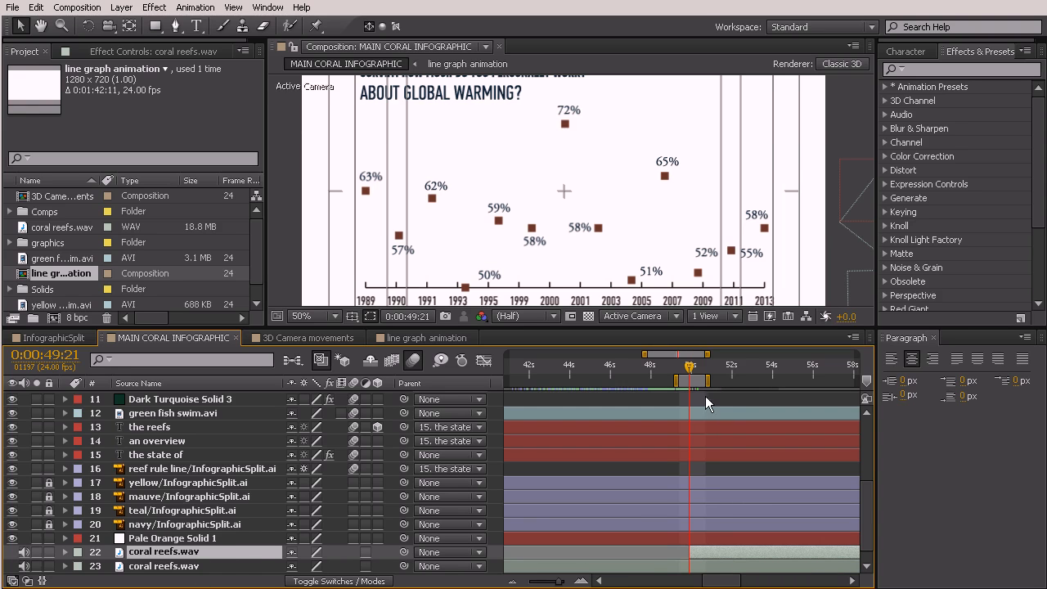
Step: Shift the trimmed coral reefs.wav copy to start at 0 seconds and cut it from the composition
drag(689, 553, 530, 563)
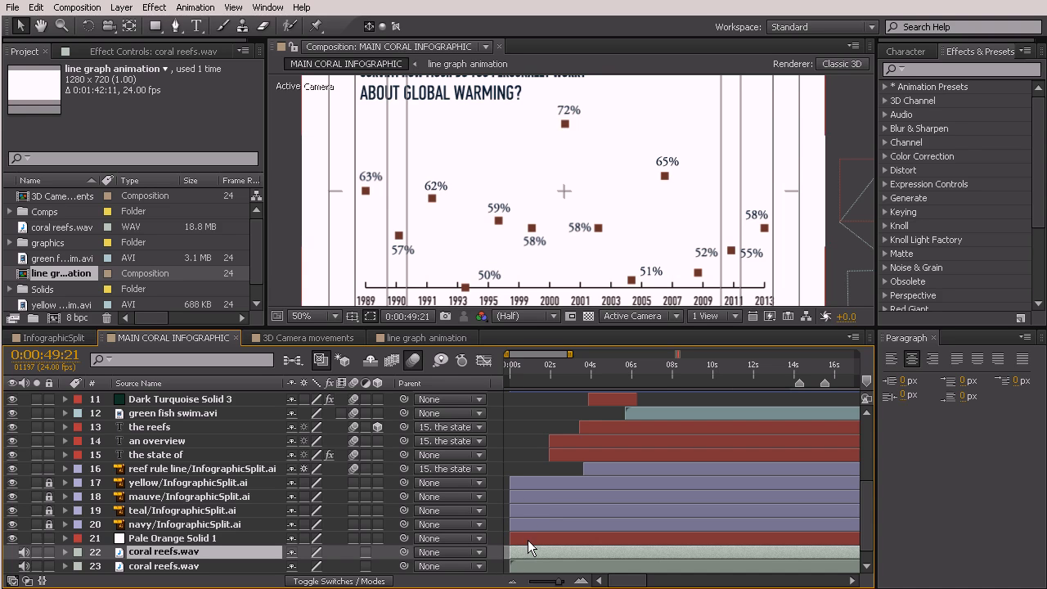
key(Delete)
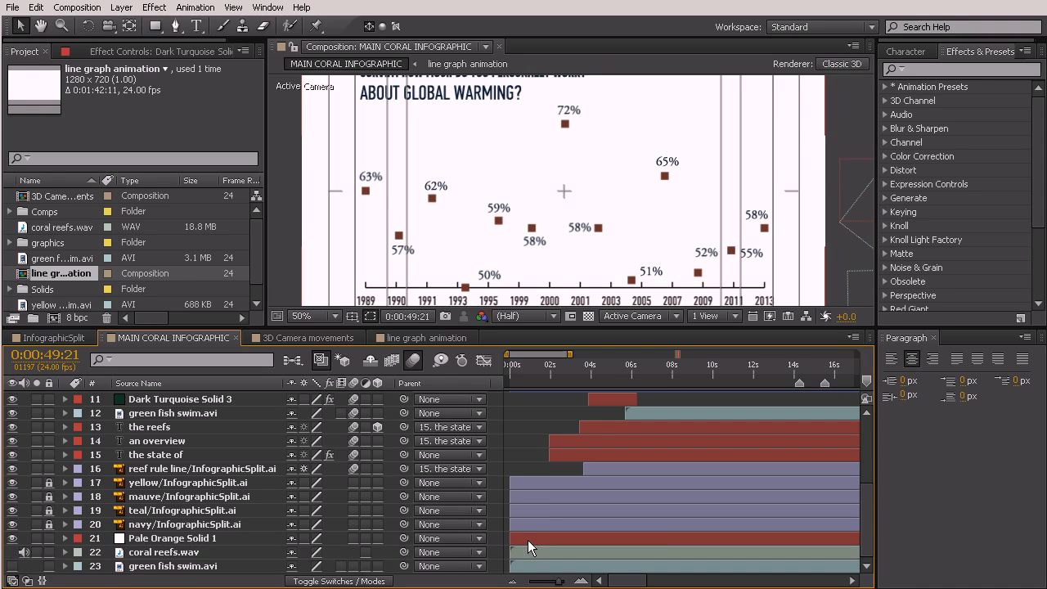
drag(861, 514, 862, 446)
drag(623, 581, 726, 582)
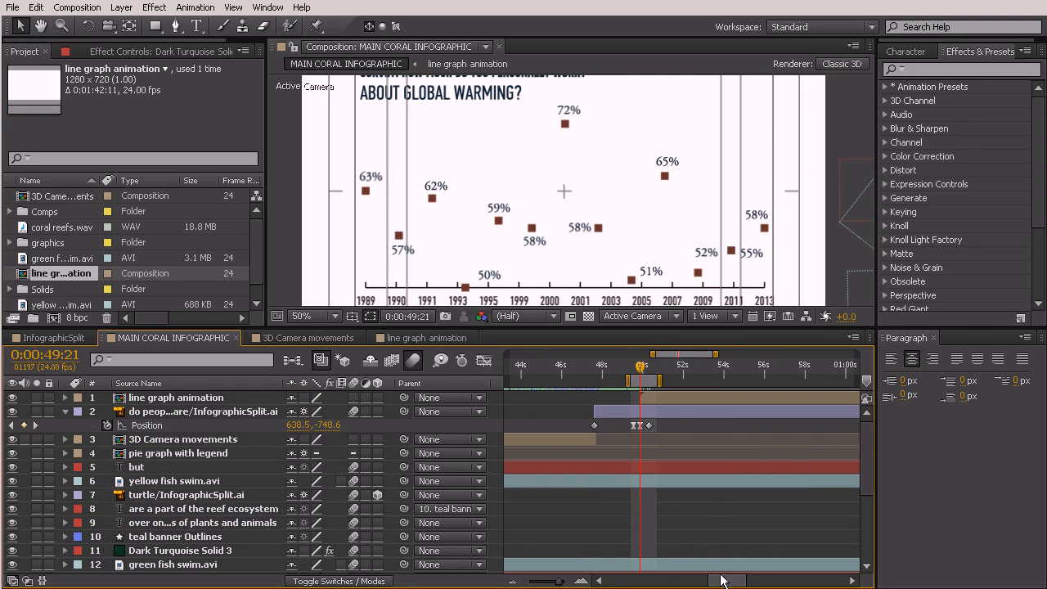
Step: Paste the trimmed coral reefs.wav at the bottom of the line graph animation layer stack and return to MAIN CORAL INFOGRAPHIC
double_click(687, 395)
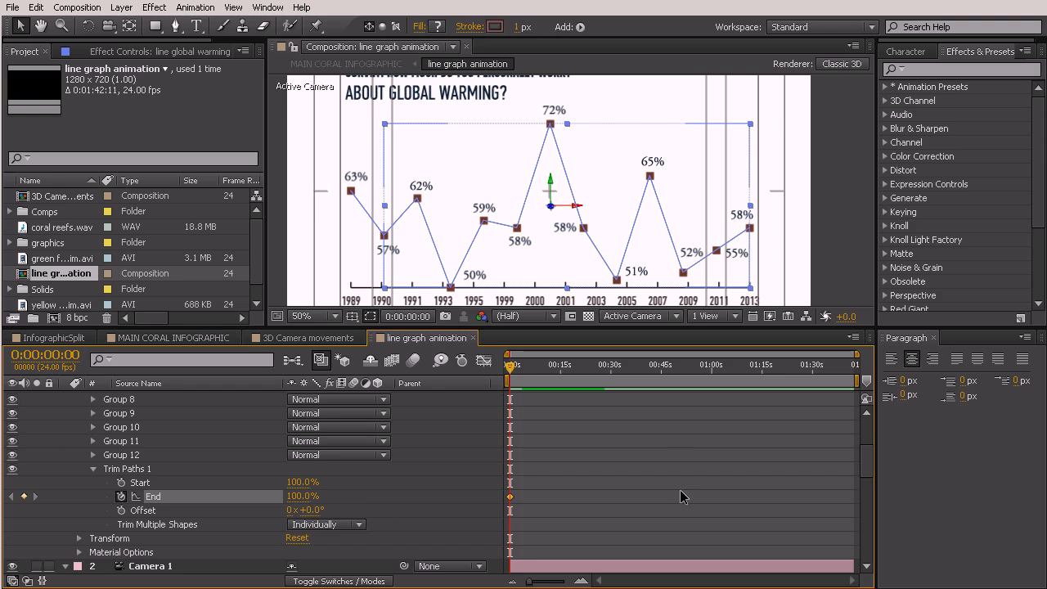
click(680, 491)
drag(863, 465, 840, 340)
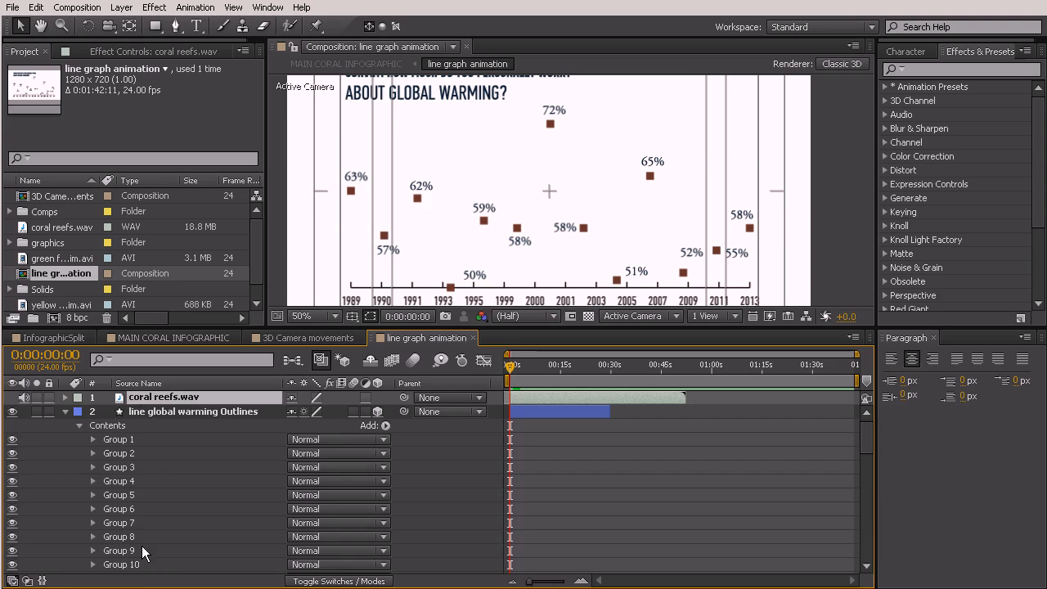
scroll(142, 536, down, 12)
key(ctrl+shift+bracketleft)
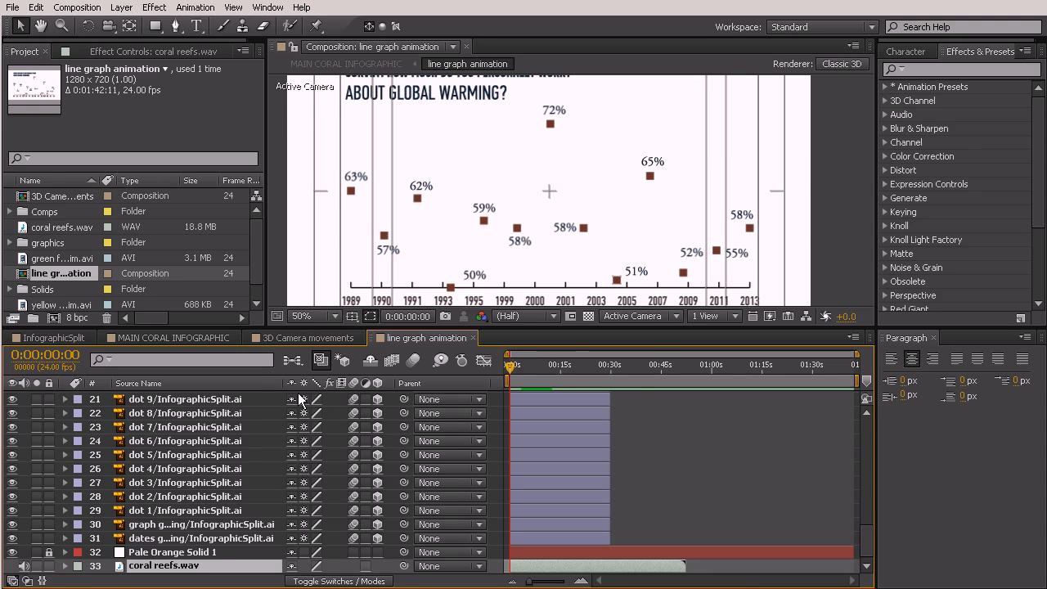
click(171, 338)
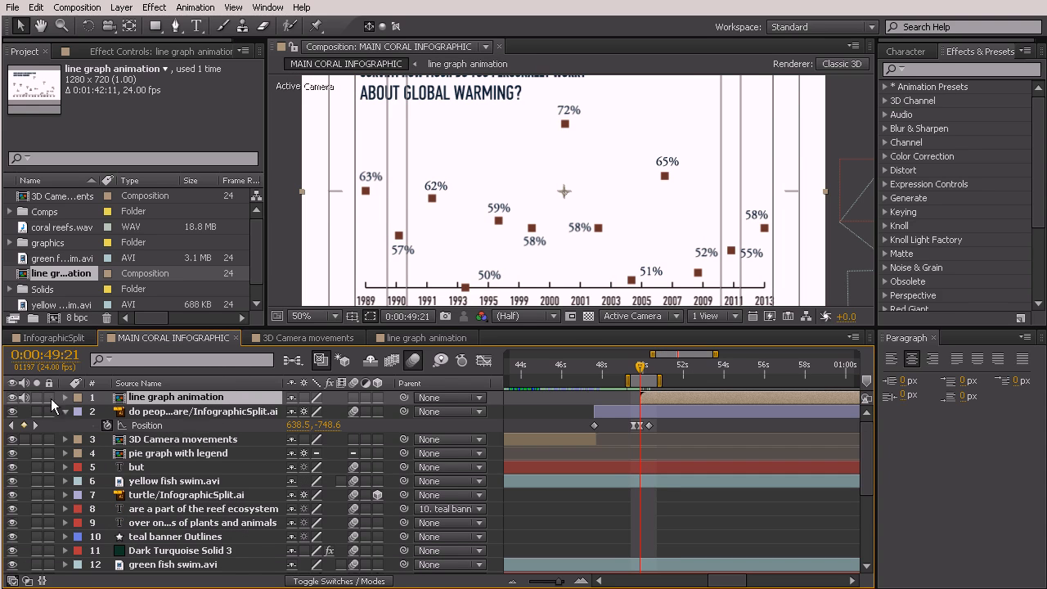
Step: Mute the line graph animation layer's audio in MAIN CORAL INFOGRAPHIC, collapse the expanded layer properties and open the line graph animation composition
click(24, 398)
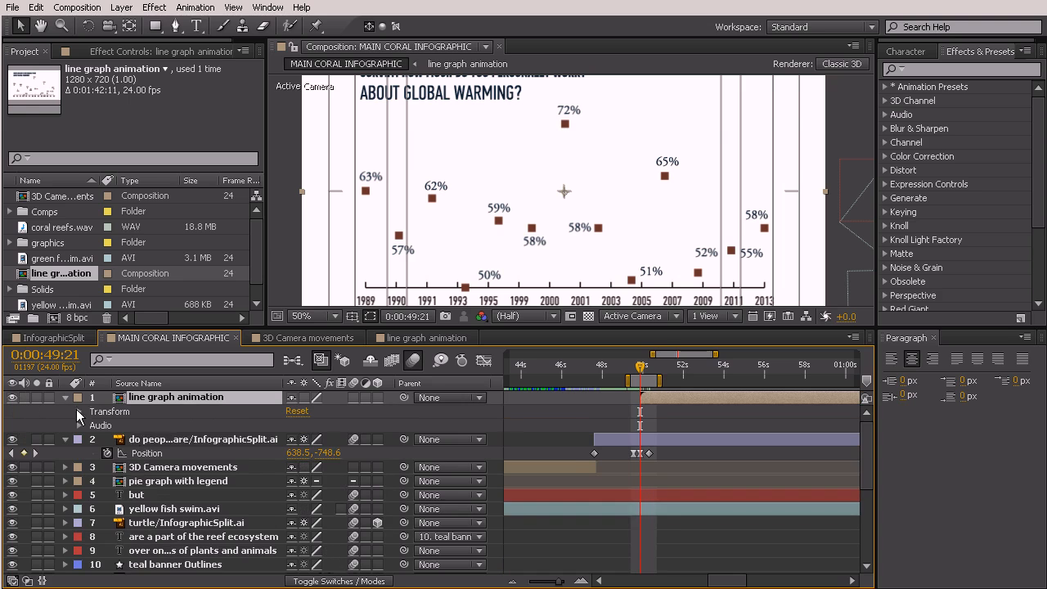
click(65, 398)
click(66, 398)
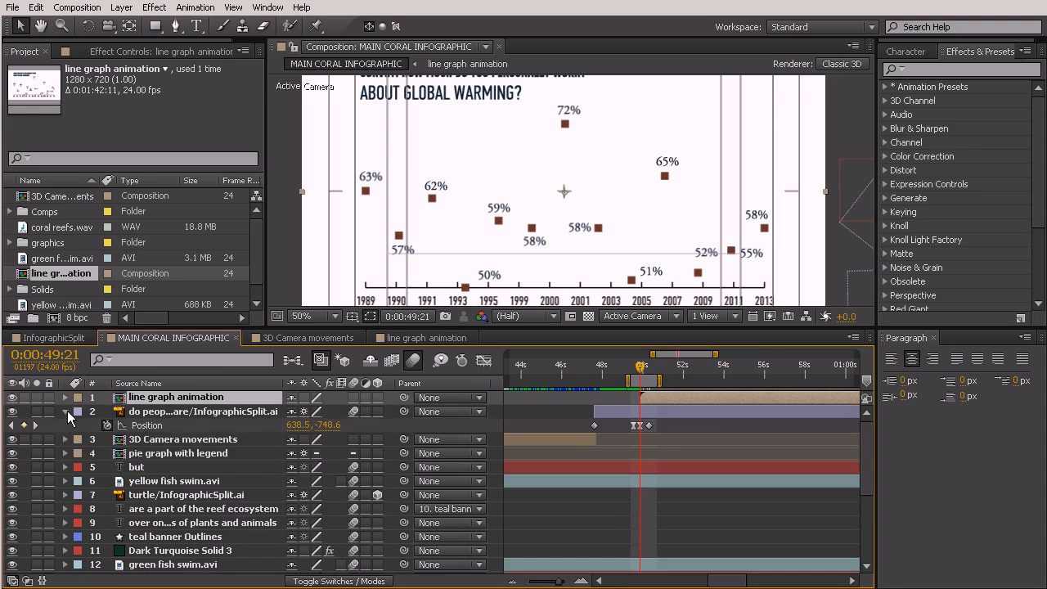
click(65, 411)
double_click(157, 398)
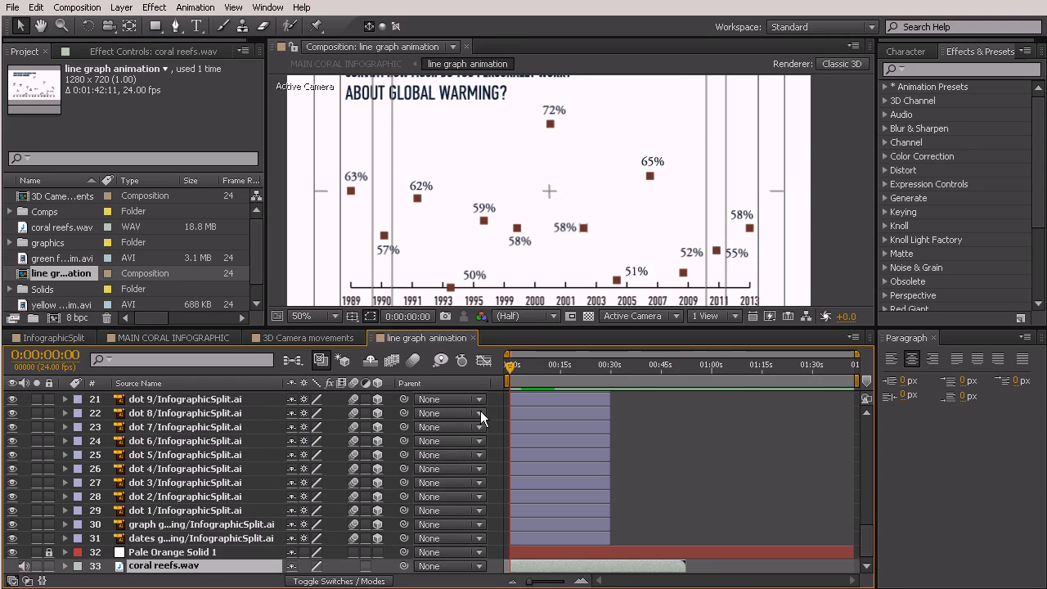
Step: Add a 100% Scale keyframe to the 63%/InfographicSplit.ai layer at 0:00:00:00 and shift that keyframe a few seconds later
mouse_move(506, 370)
mouse_down()
mouse_move(529, 373)
mouse_move(491, 366)
mouse_up()
scroll(185, 511, up, 3)
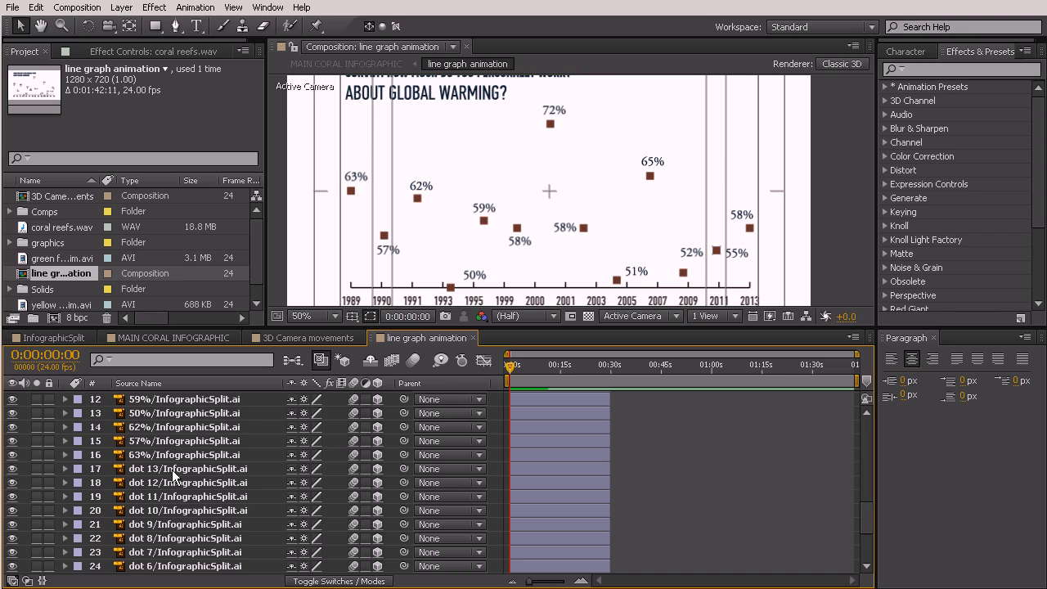
click(169, 454)
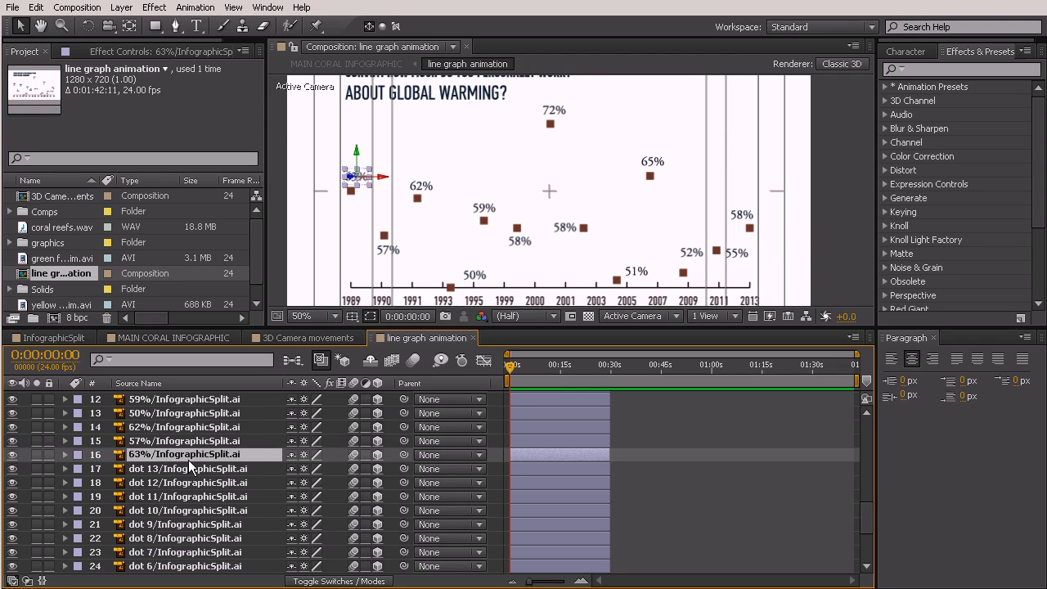
key(s)
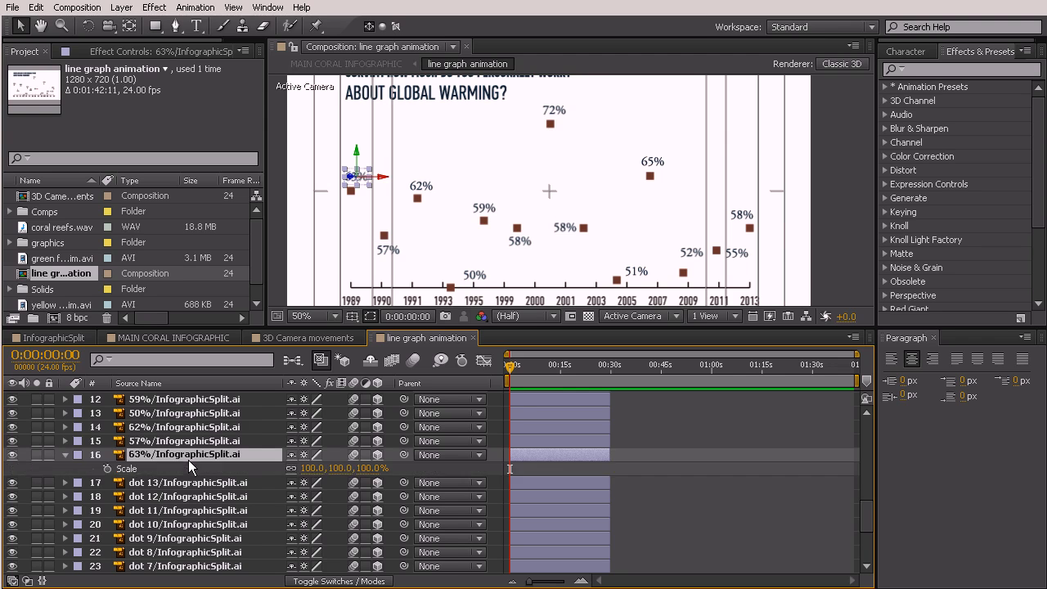
click(107, 468)
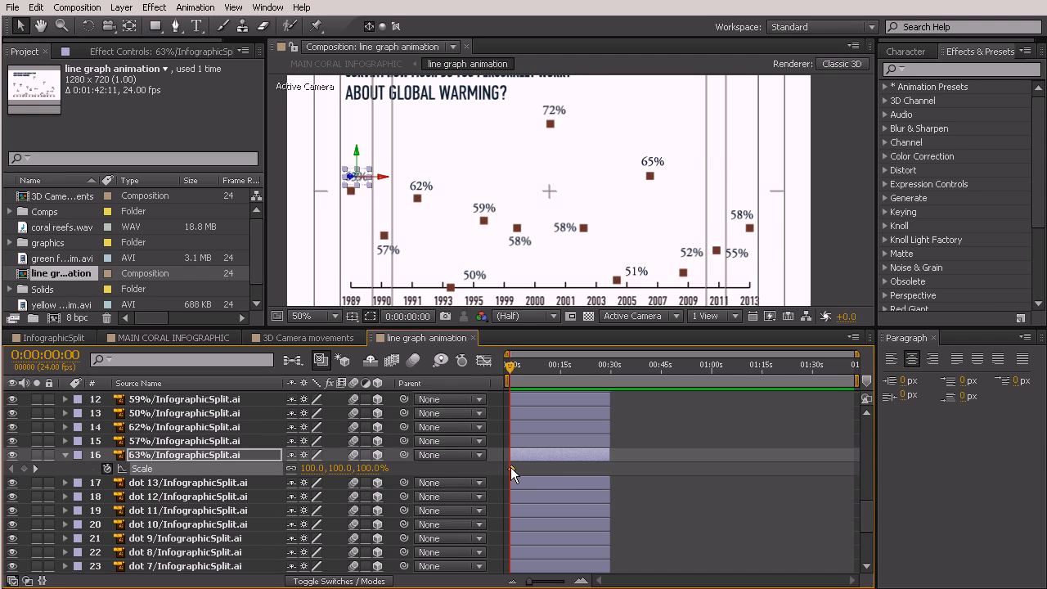
click(524, 469)
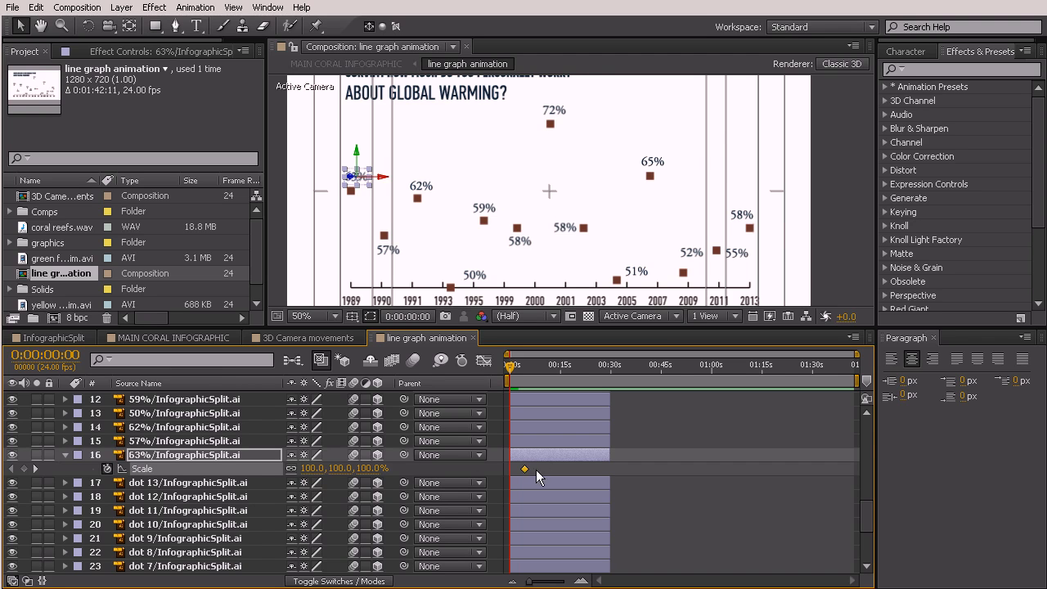
Step: Set the 63% layer's Scale to 0% at 0:00:00:00 and move its 100% keyframe to 0:00:00:06
click(309, 469)
text(0)
key(Return)
drag(528, 582, 554, 582)
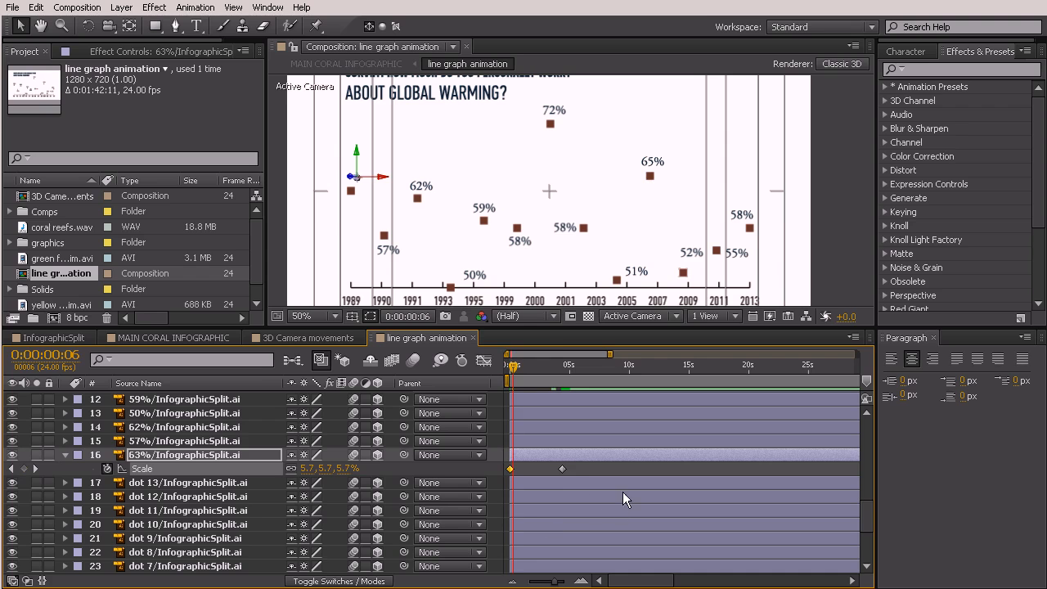
drag(562, 468, 517, 468)
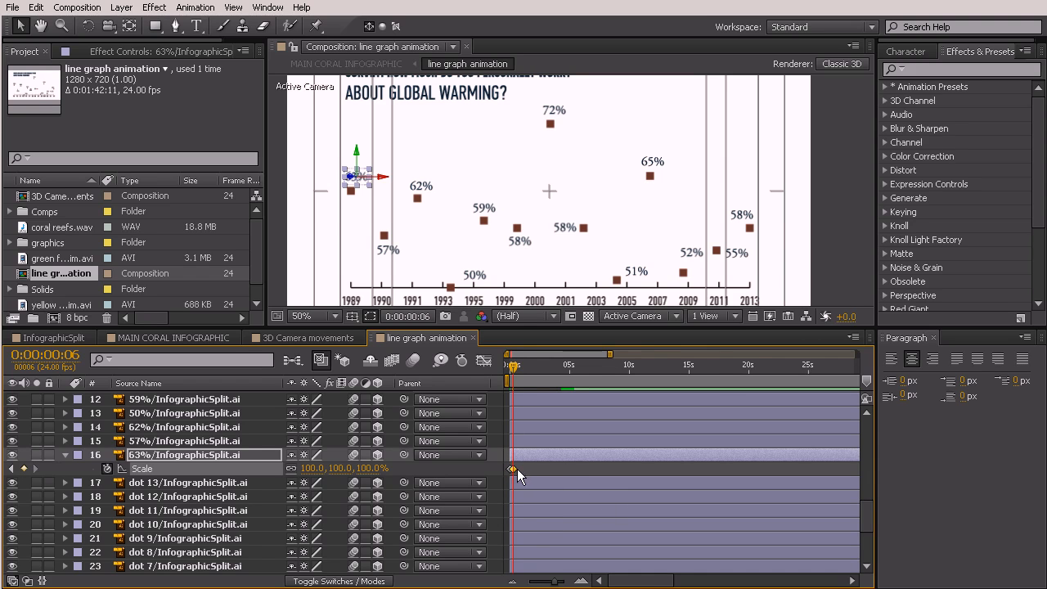
Step: Add an overshoot keyframe of 110% to the 63% layer's Scale at 0:00:00:04
drag(555, 580, 565, 581)
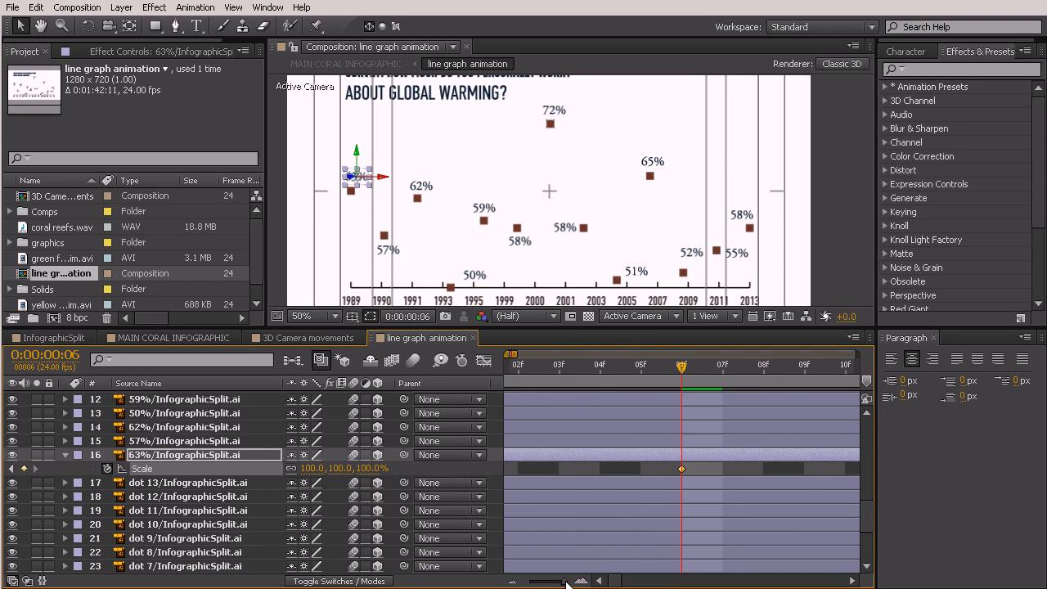
click(600, 367)
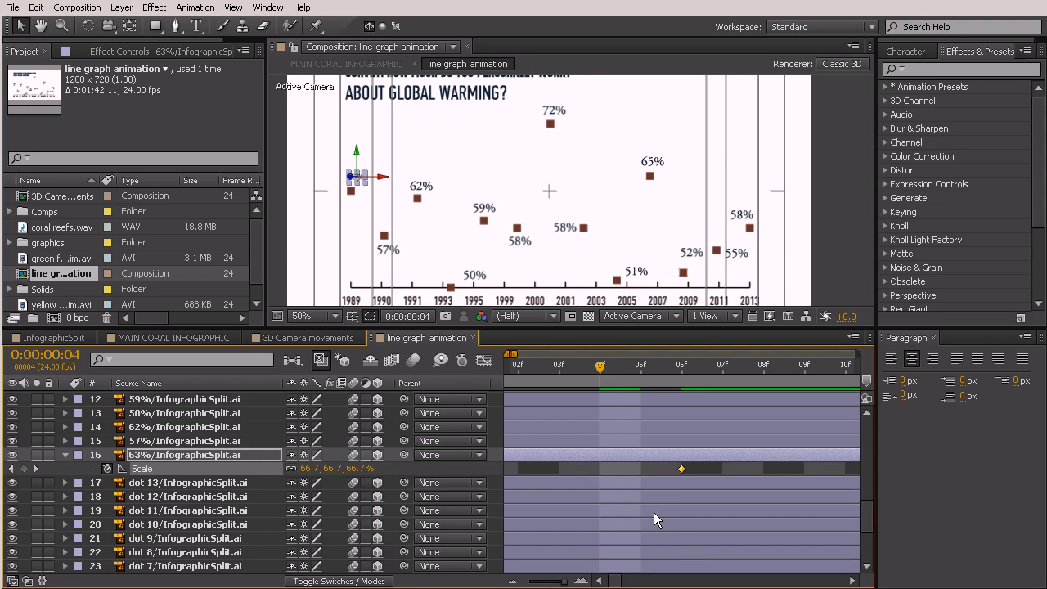
click(311, 469)
text(110)
key(Return)
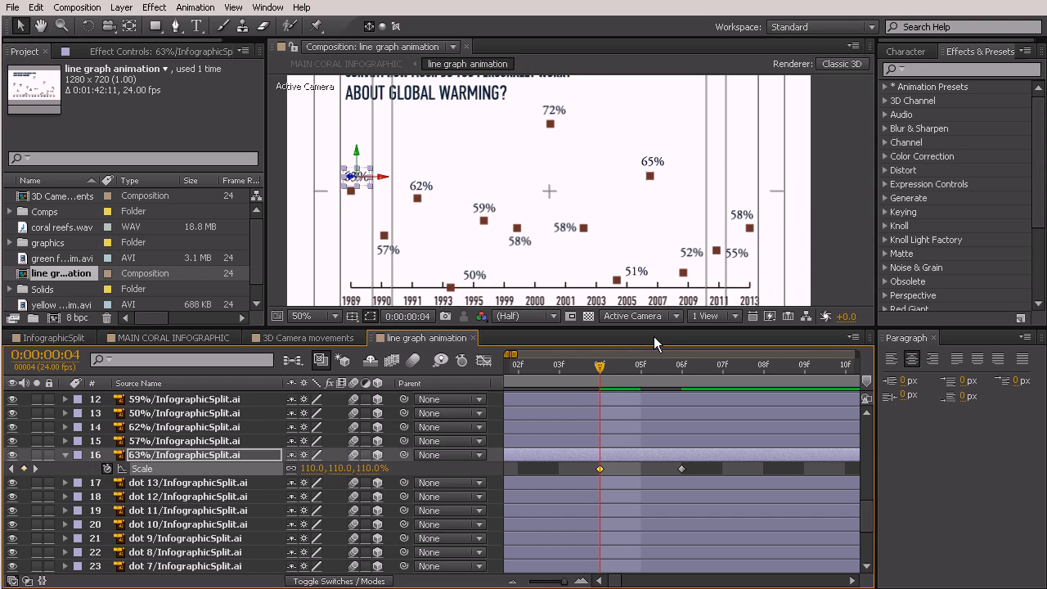
Step: Apply Easy Ease to all three Scale keyframes of the 63% layer
click(556, 465)
drag(591, 368, 763, 380)
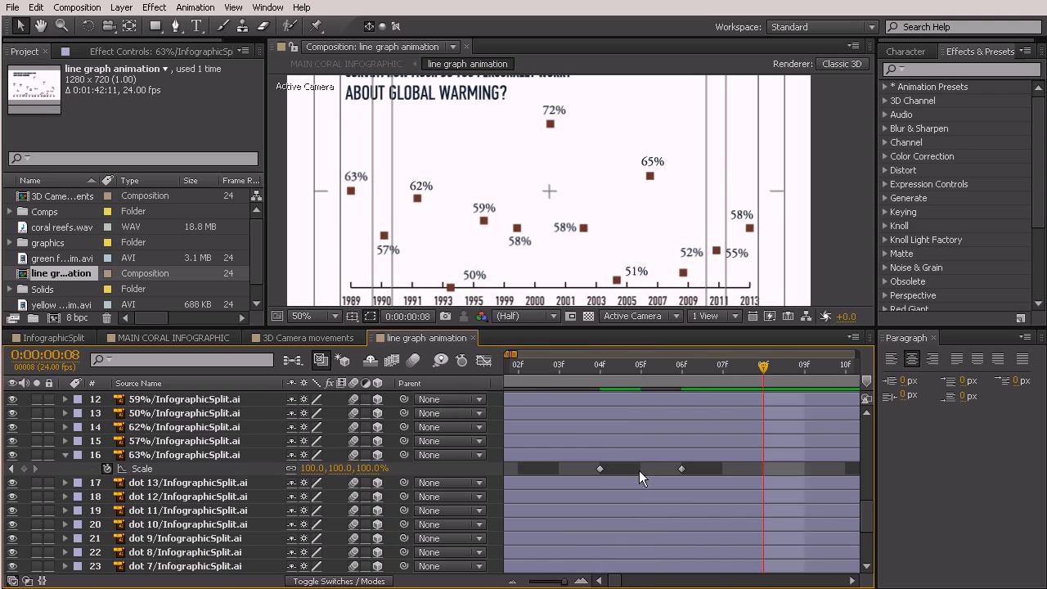
drag(562, 582, 562, 581)
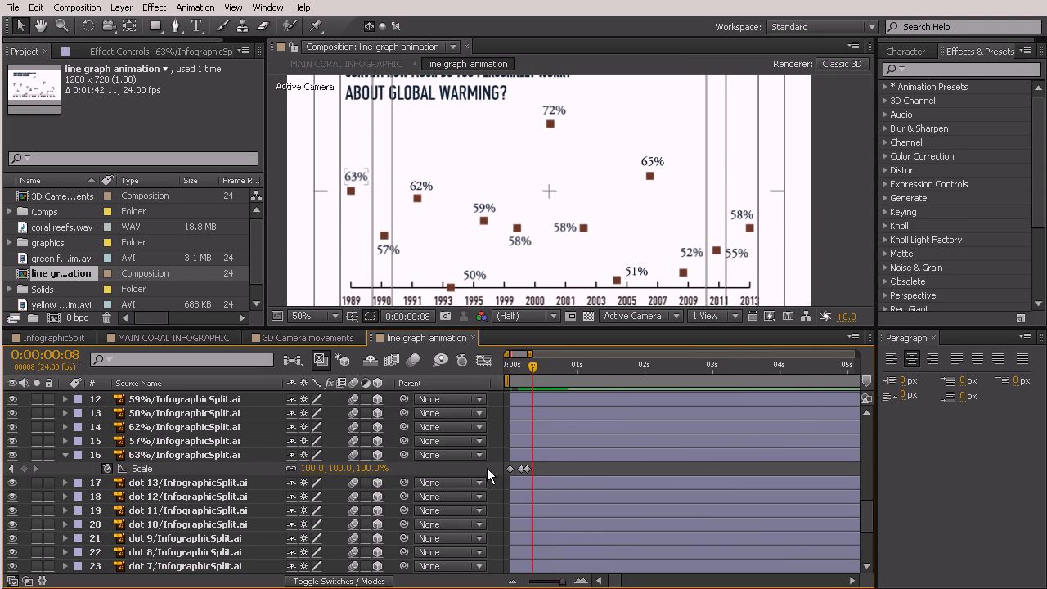
drag(565, 467, 491, 472)
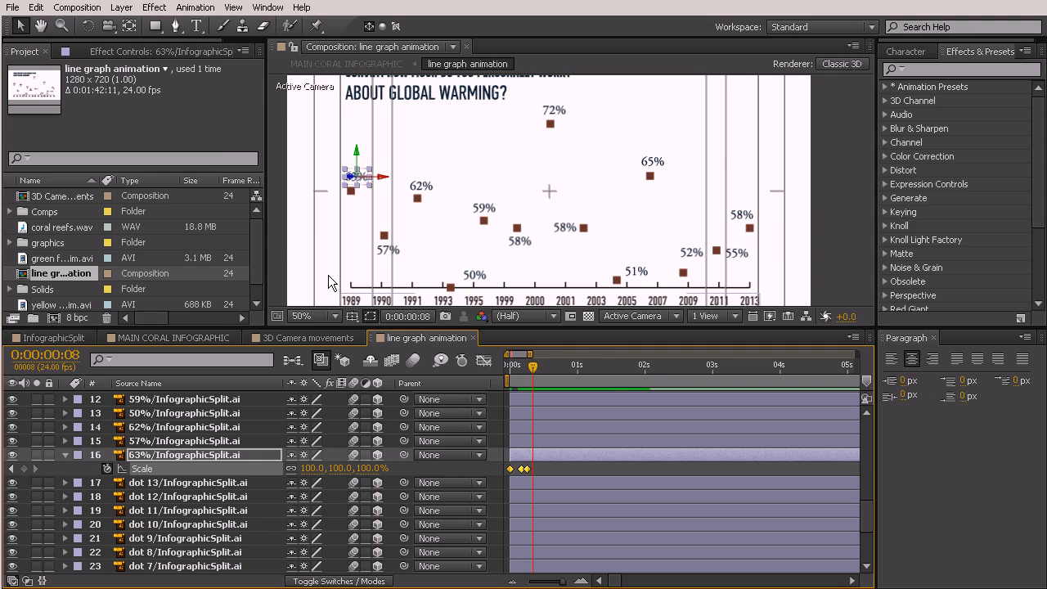
click(196, 8)
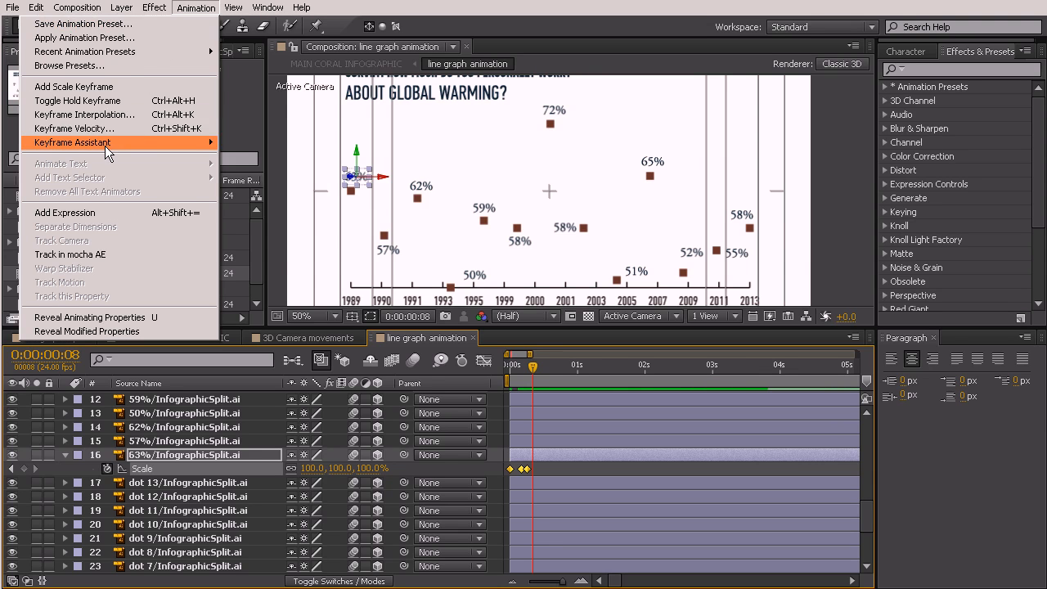
mouse_move(104, 145)
click(266, 172)
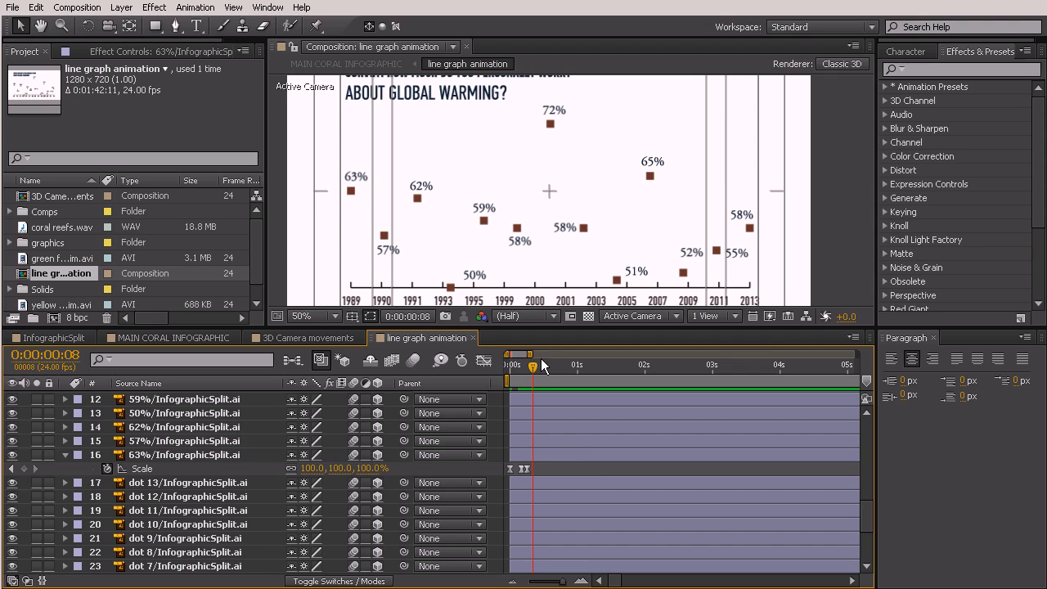
Step: Scrub through the first frames to check the 63% label's scale-up and recoil
mouse_move(534, 367)
mouse_down()
mouse_move(506, 369)
mouse_move(534, 381)
mouse_move(505, 381)
mouse_move(534, 388)
mouse_up()
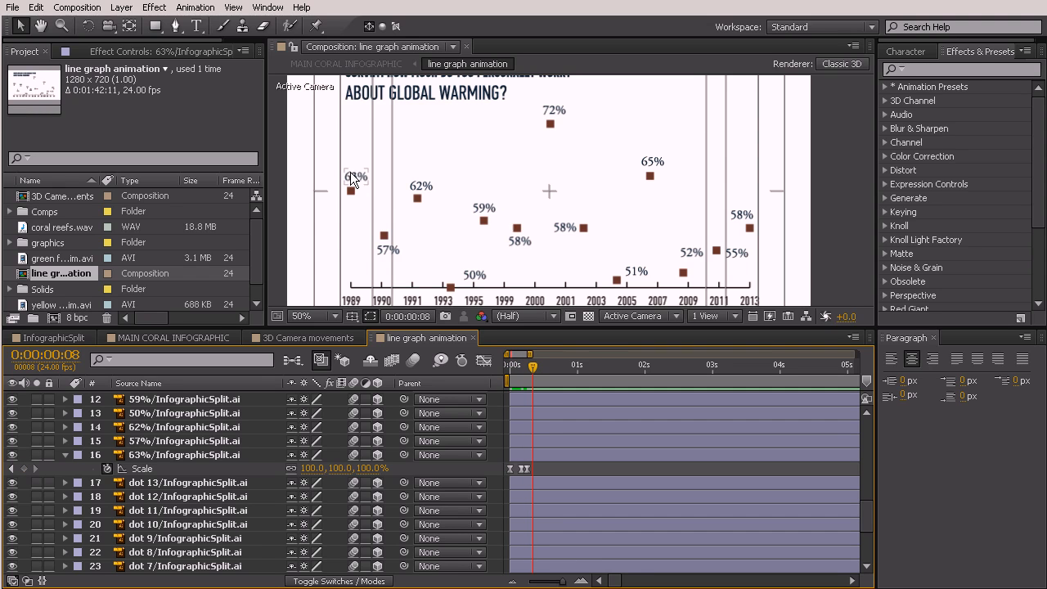
click(394, 255)
click(673, 287)
click(521, 366)
drag(519, 367, 539, 373)
Step: Save the 63% layer's three Scale keyframes as an animation preset named scalerecoil.ffx in the User Presets folder
drag(538, 470, 497, 473)
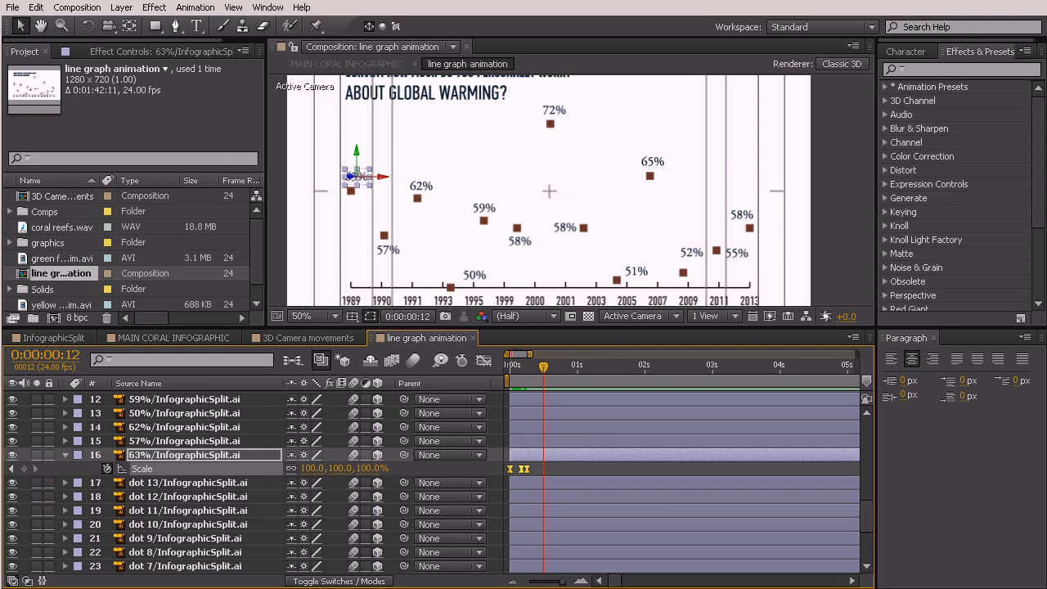
click(196, 8)
click(163, 24)
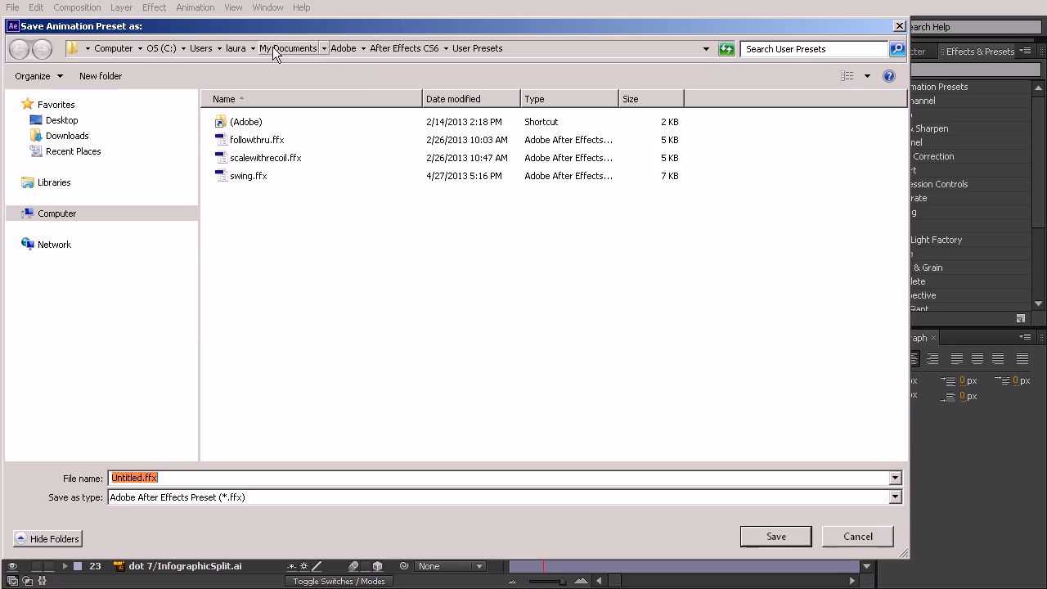
drag(330, 20, 345, 22)
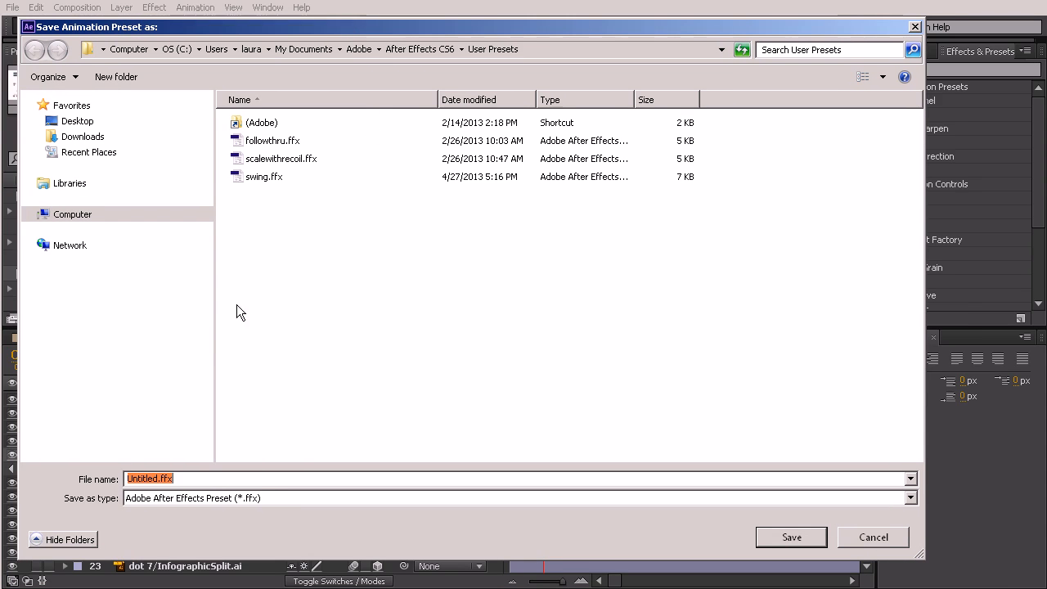
click(184, 478)
drag(158, 478, 119, 479)
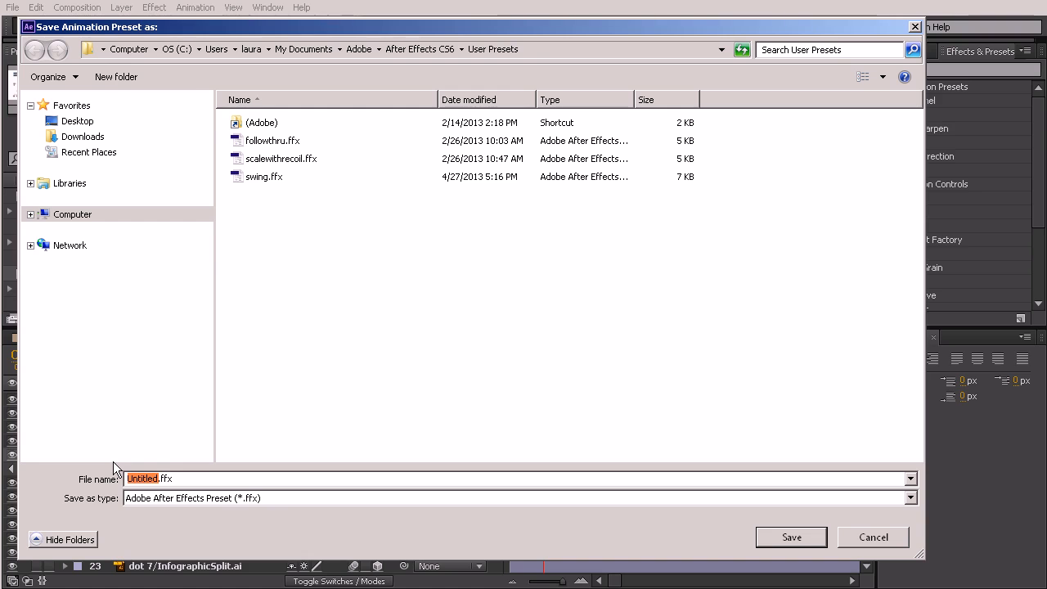
text(sc)
text(alerec)
text(oil)
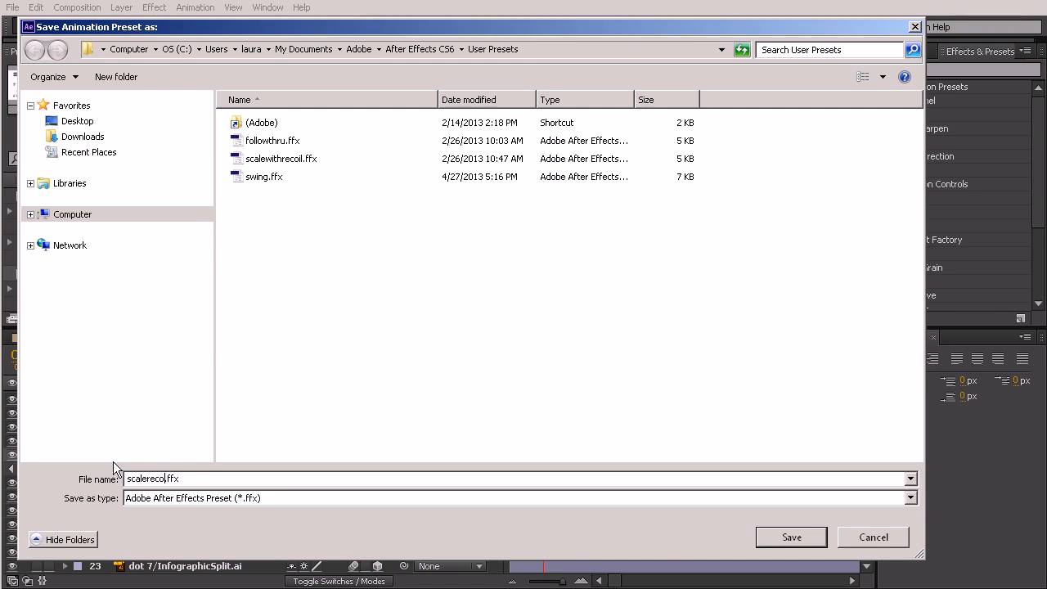
click(790, 536)
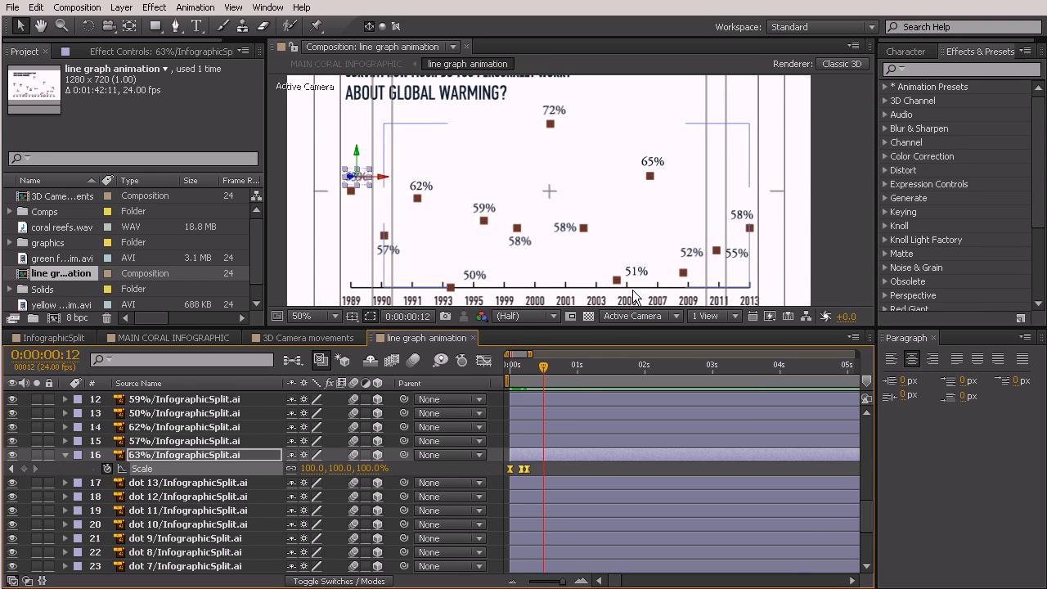
Step: Play back the 63% label's scale animation from 0:00:00:00 and select the 57% layer
drag(542, 373, 504, 373)
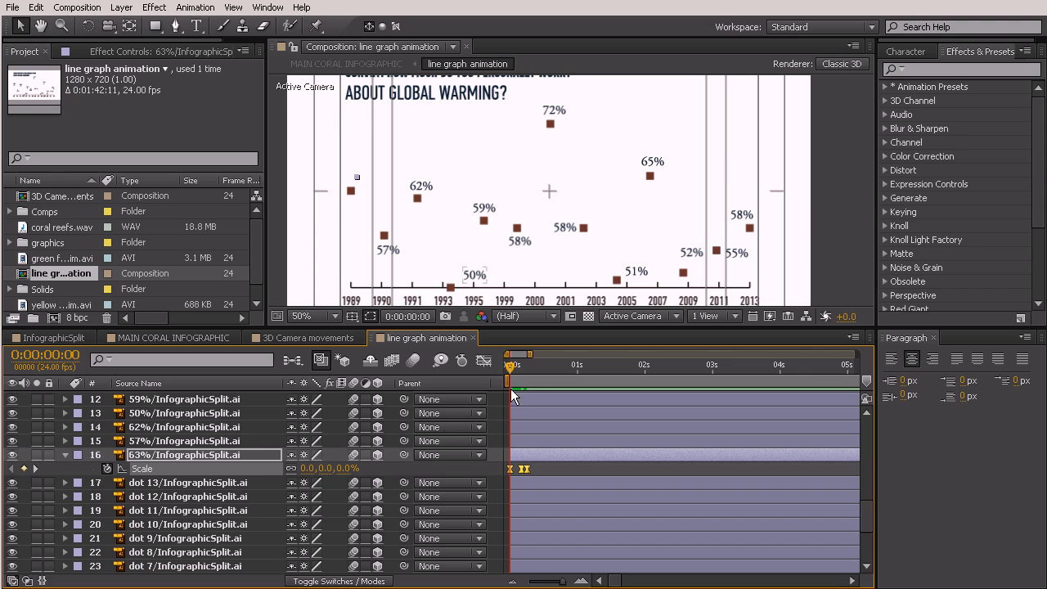
key(space)
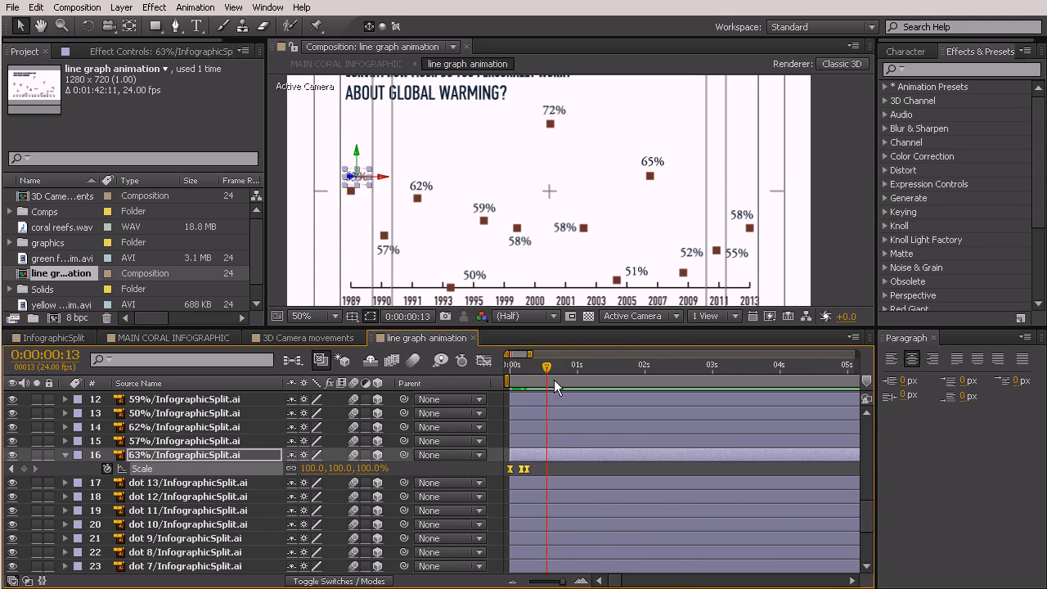
click(448, 413)
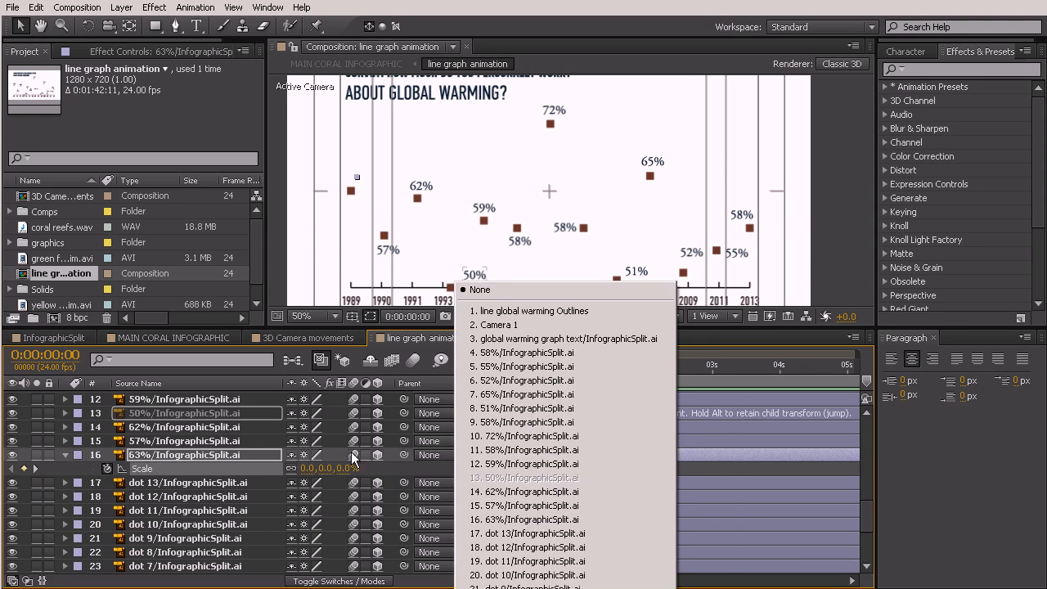
click(239, 439)
Step: Scrub the composition to time the line global warming Outlines animation, mark 0:00:03:17 on the time ruler and return to 0:00:00:00
scroll(264, 466, down, 5)
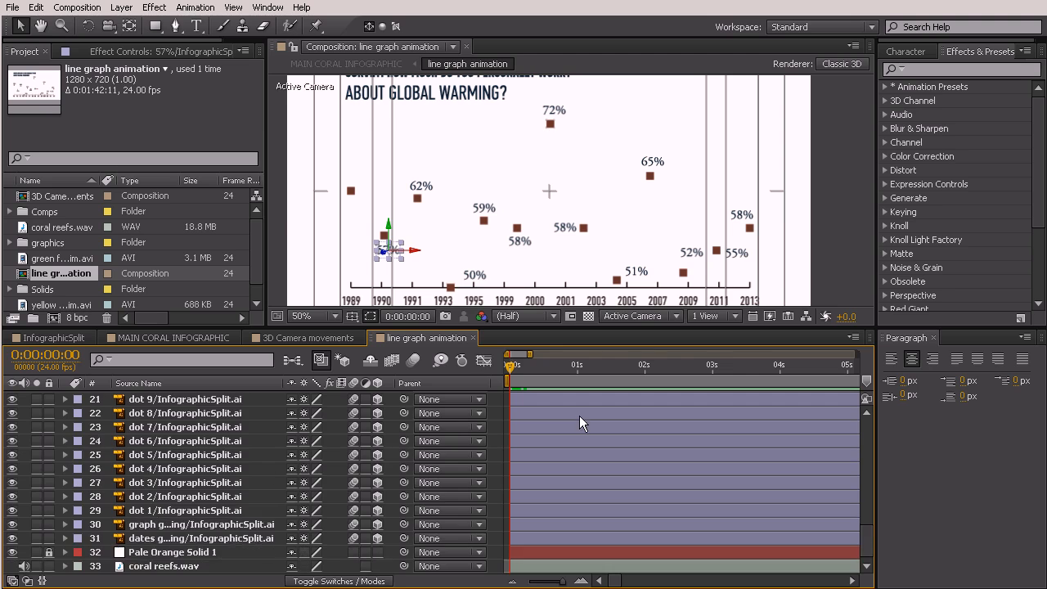
scroll(556, 417, up, 7)
scroll(577, 416, up, 10)
click(212, 395)
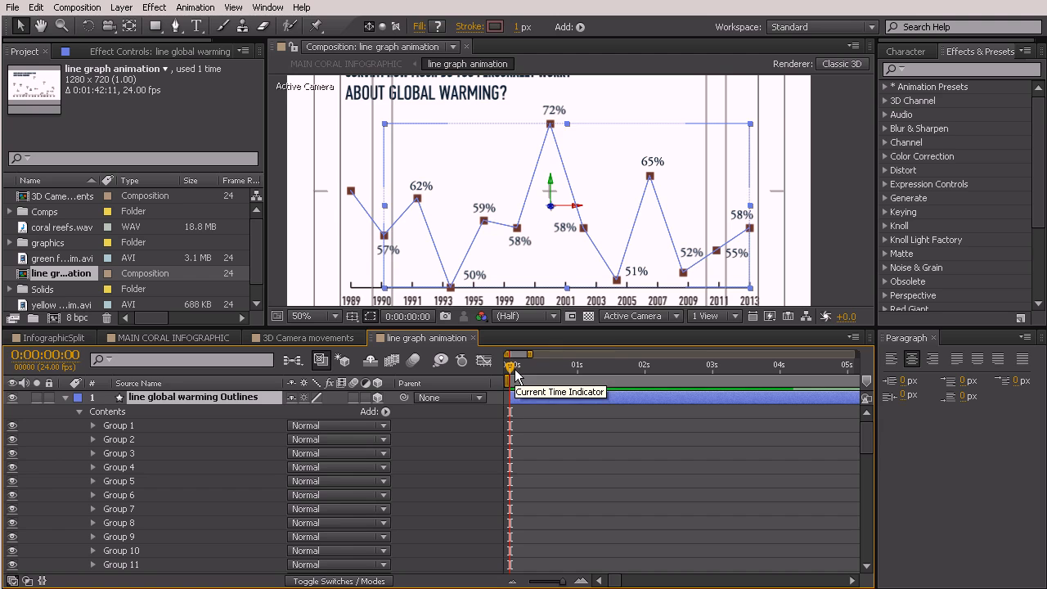
click(544, 418)
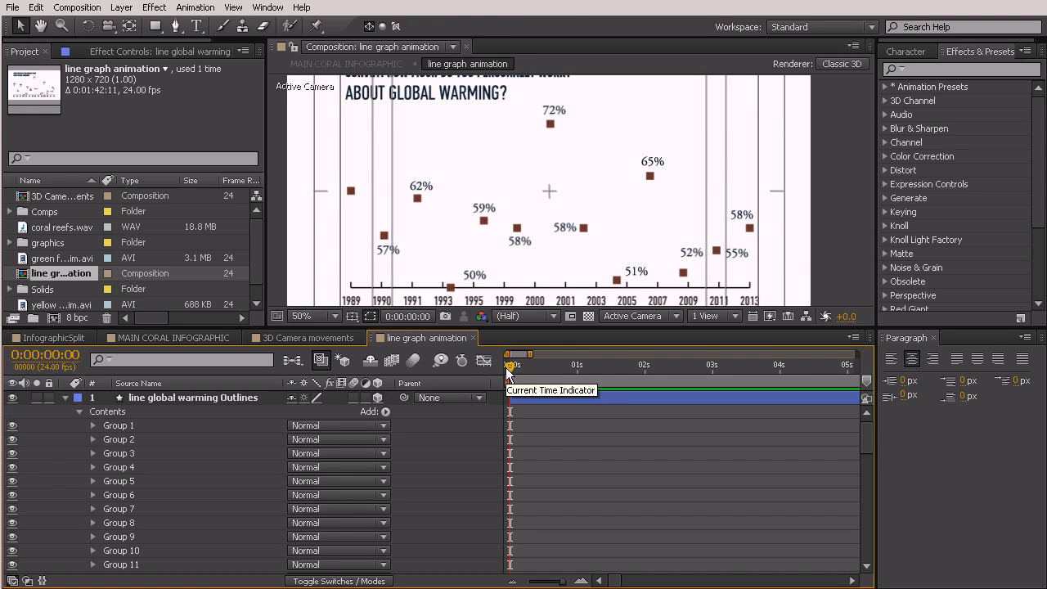
drag(510, 370, 848, 429)
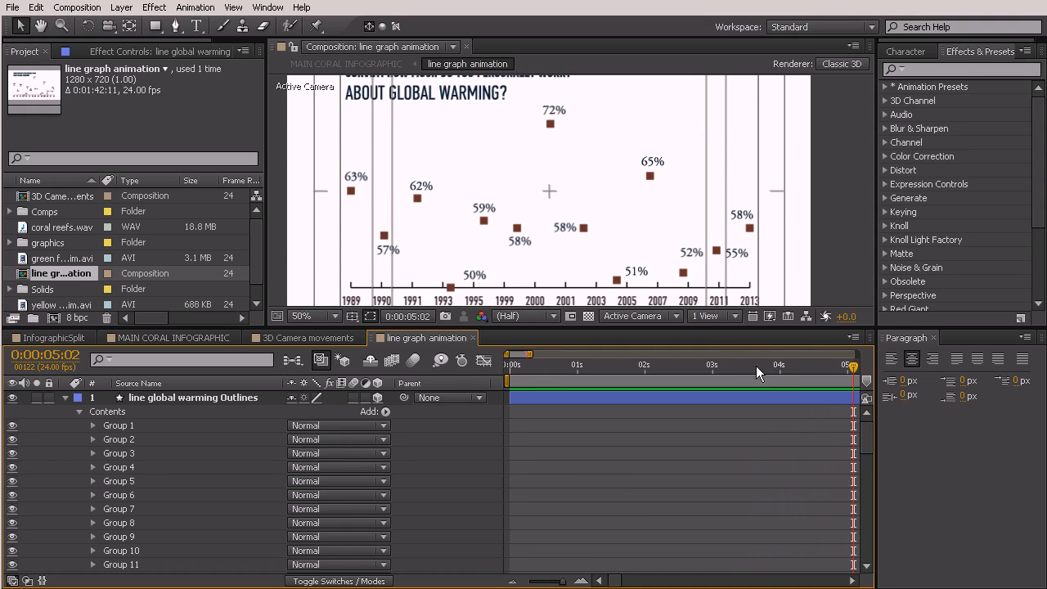
drag(728, 364, 699, 387)
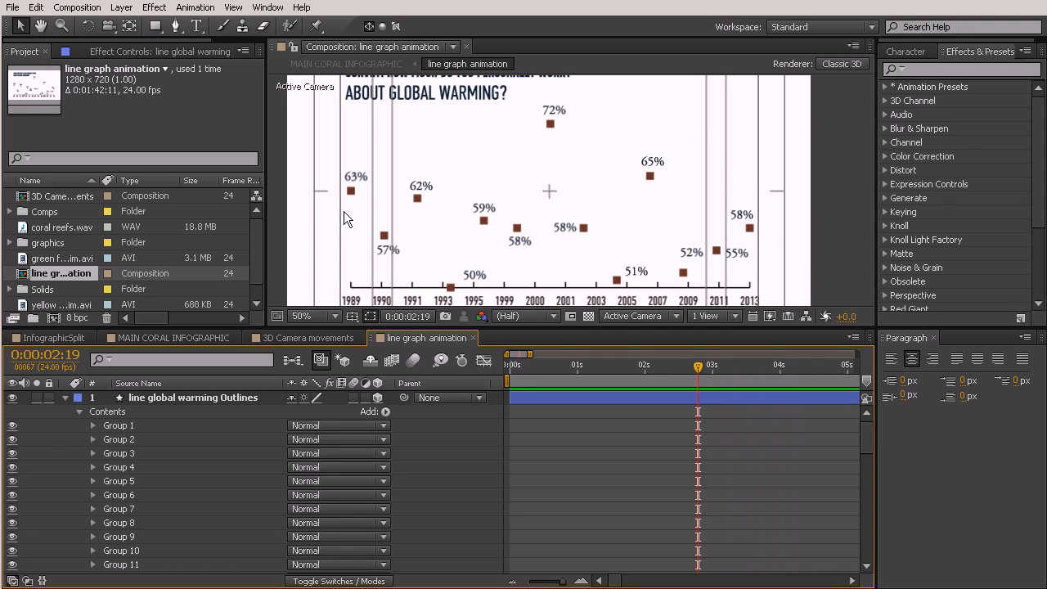
click(693, 378)
drag(752, 406, 758, 406)
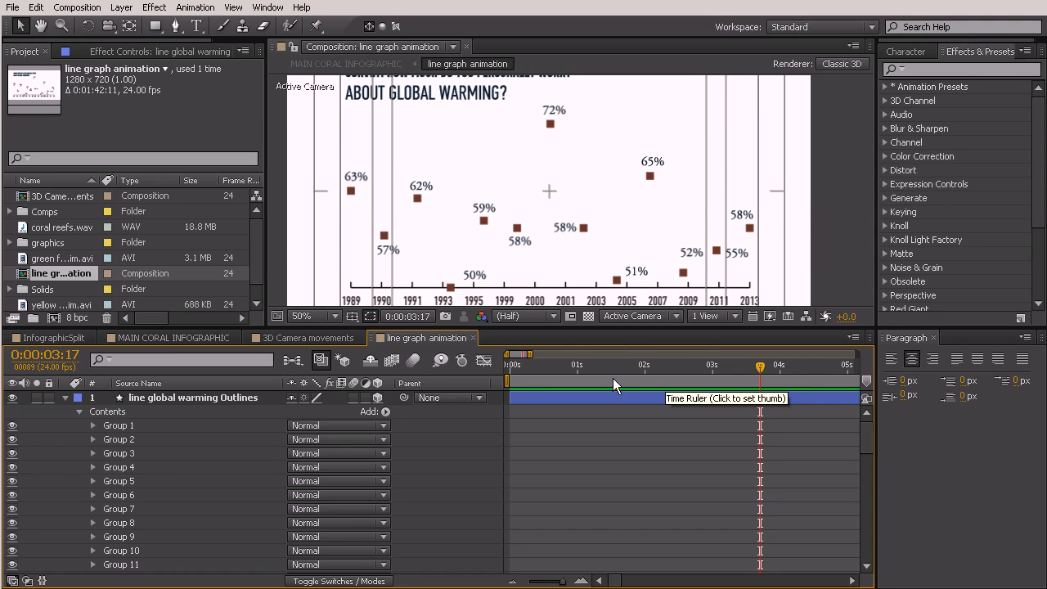
key(Page_Up)
drag(746, 366, 492, 378)
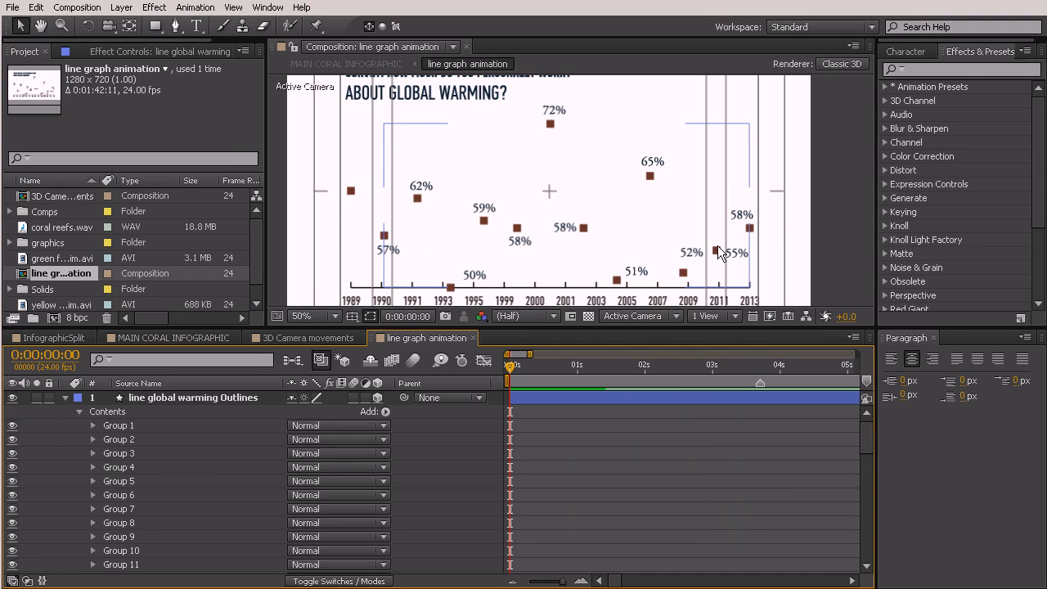
Step: Keyframe the global warming line's Trim Paths End at 0% at 0:00:03:17
click(759, 366)
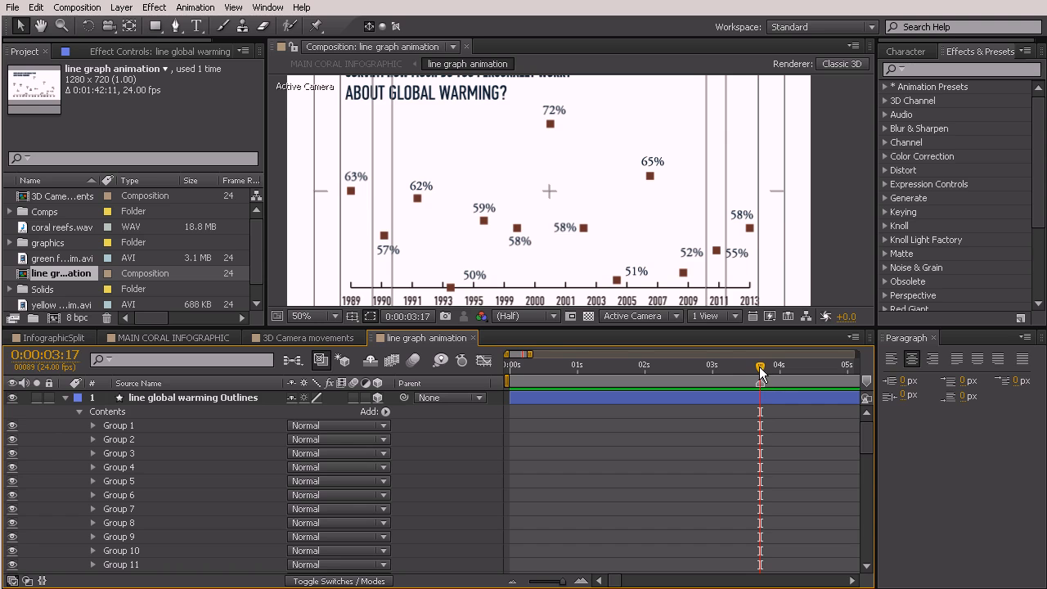
drag(751, 365, 761, 364)
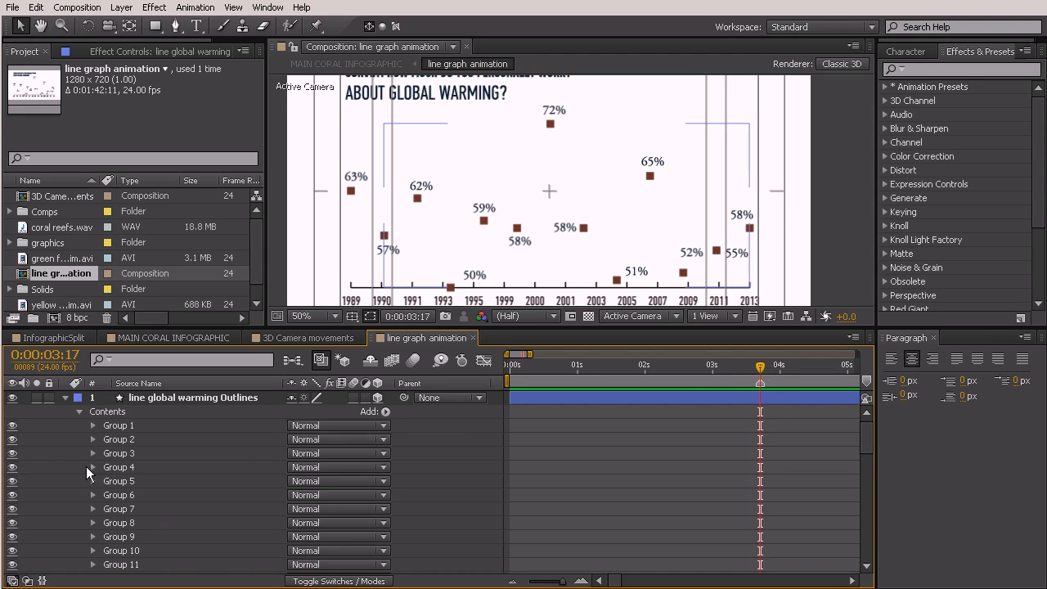
scroll(95, 480, down, 4)
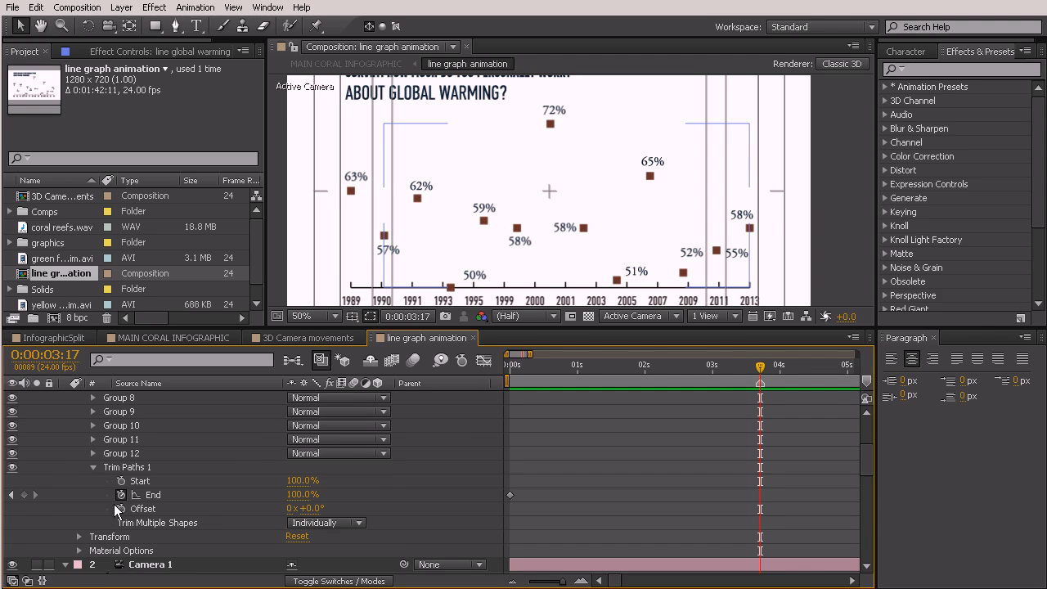
drag(300, 497, 157, 495)
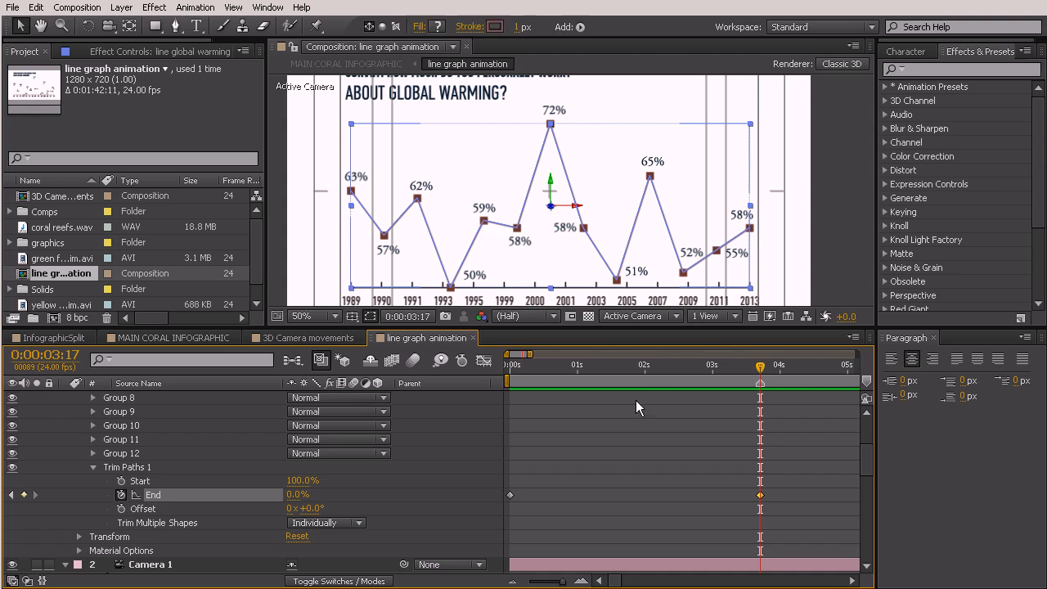
Step: Scrub through the line's drawing animation to 0:00:02:00 and return to the first frame
click(551, 418)
mouse_move(530, 370)
mouse_down()
mouse_move(517, 378)
mouse_move(760, 443)
mouse_move(644, 445)
mouse_up()
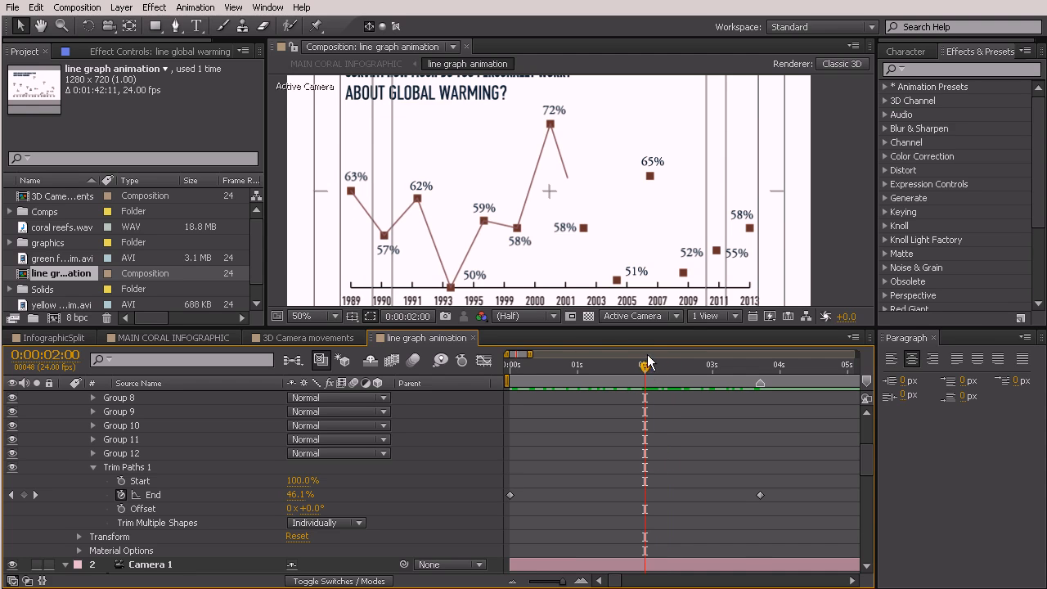
mouse_move(643, 370)
mouse_down()
mouse_move(516, 375)
mouse_move(539, 384)
mouse_move(494, 388)
mouse_move(521, 404)
mouse_move(492, 400)
mouse_up()
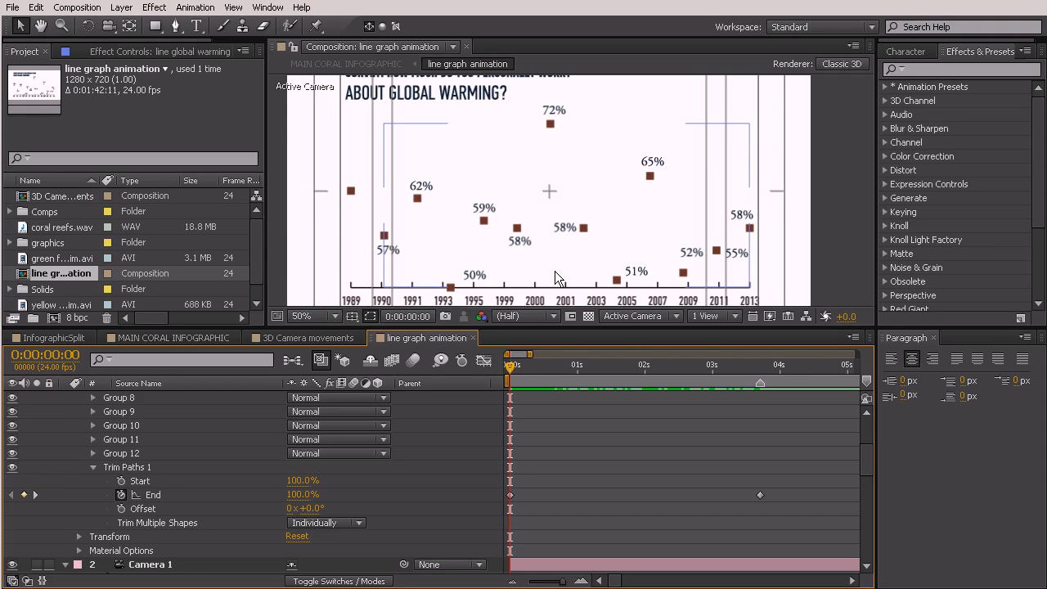
Step: Add a Trim Paths End keyframe of 77.5% at 0:00:00:20 and move it to about 0:00:01:19
mouse_move(513, 373)
mouse_down()
mouse_move(590, 395)
mouse_move(570, 389)
mouse_up()
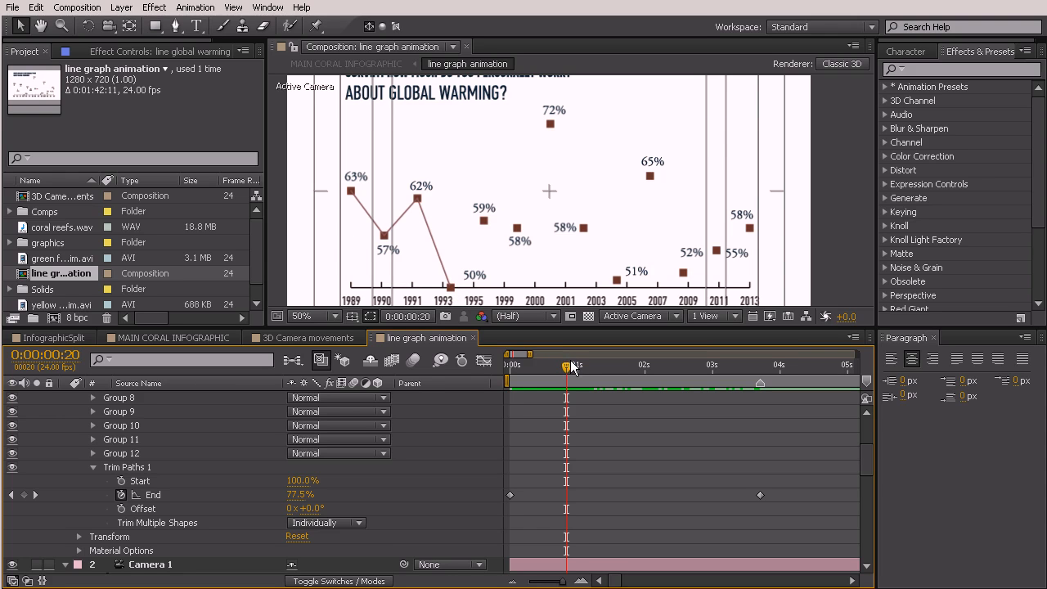
click(24, 495)
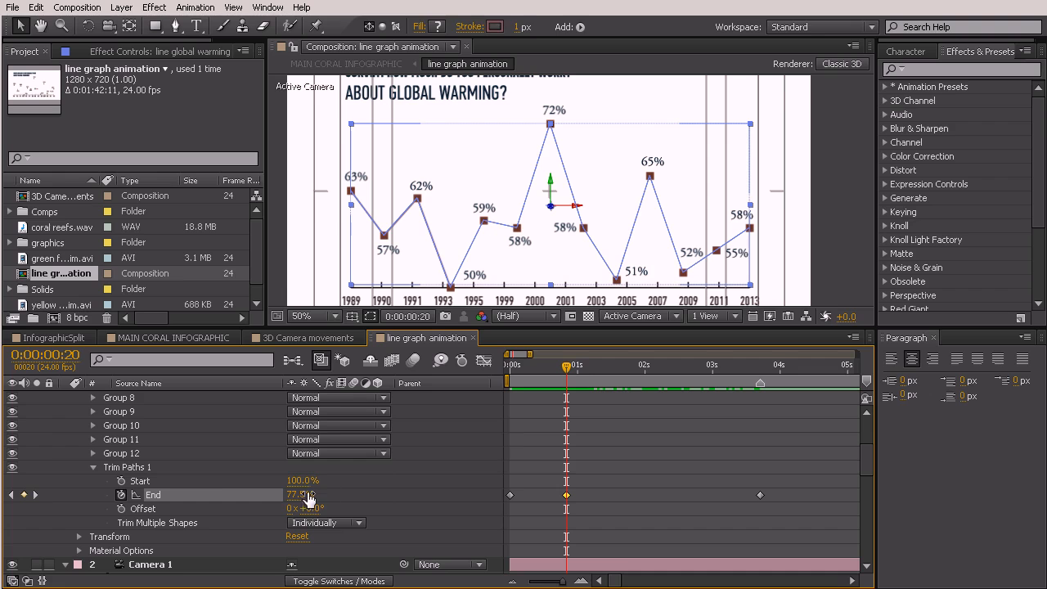
drag(567, 496, 622, 509)
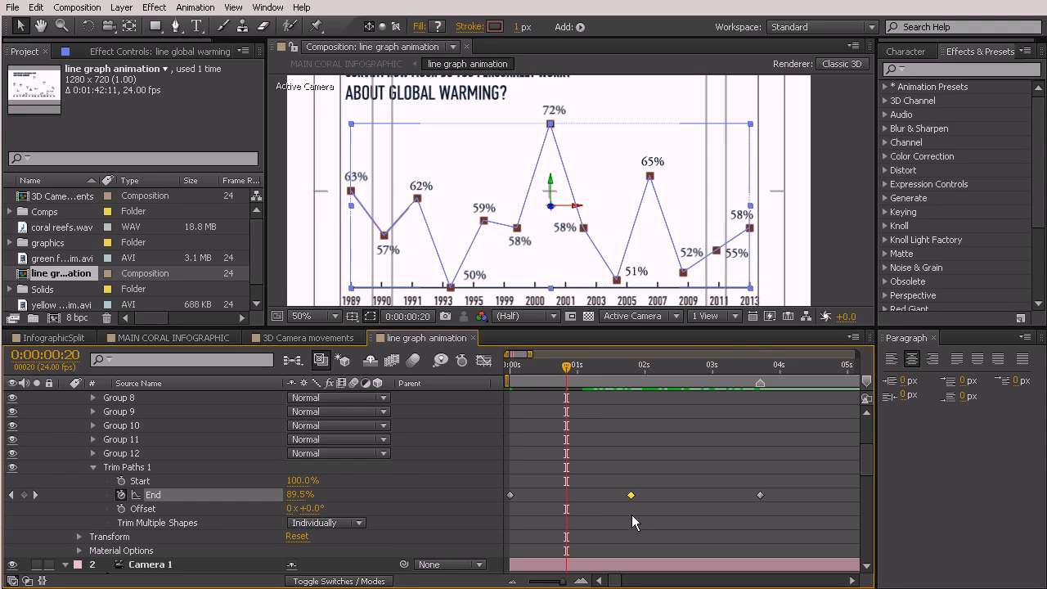
Step: Scrub from the start to 0:00:03:17 to check the line's retimed drawing, and return to 0:00:00:00
click(582, 429)
click(505, 373)
mouse_move(503, 373)
mouse_down()
mouse_move(641, 452)
mouse_move(703, 478)
mouse_move(760, 479)
mouse_move(759, 488)
mouse_up()
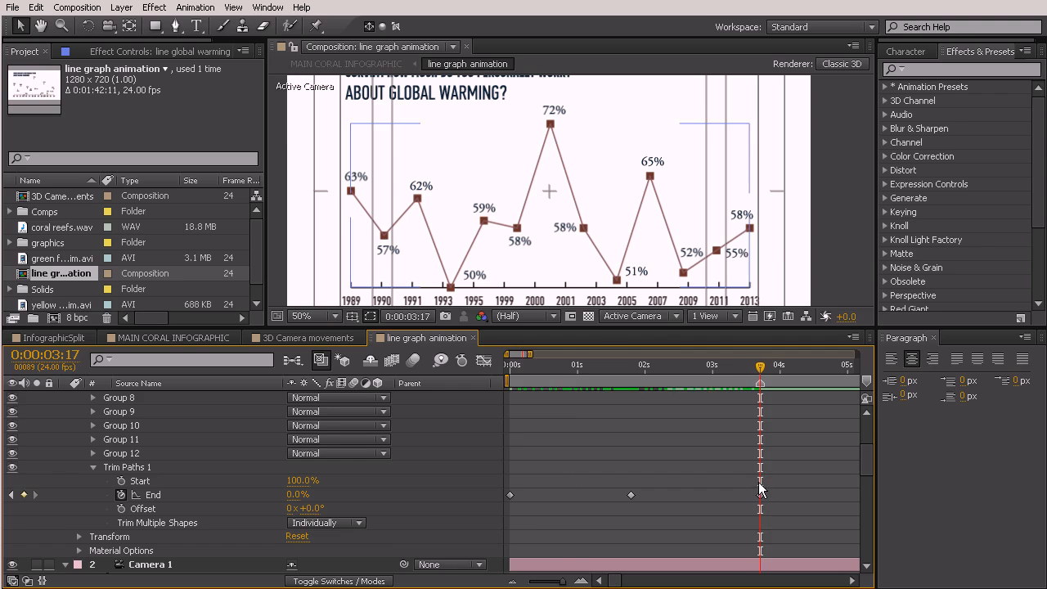
mouse_move(669, 361)
mouse_down()
mouse_move(512, 377)
mouse_move(627, 416)
mouse_move(756, 433)
mouse_move(511, 428)
mouse_up()
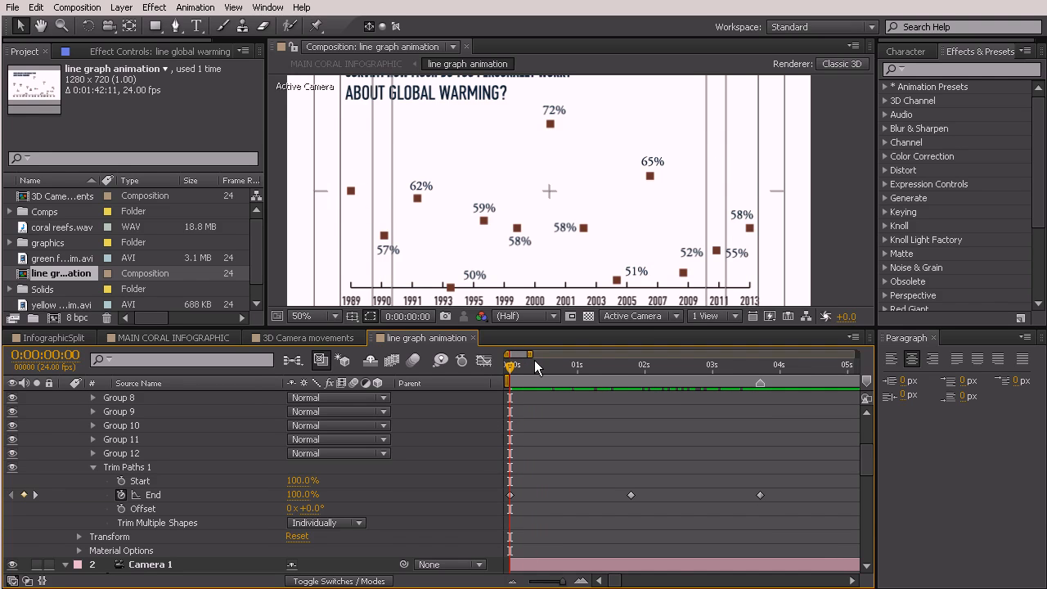
Step: Search the effects and presets for "scaler" to find the scalerecoil preset
click(942, 71)
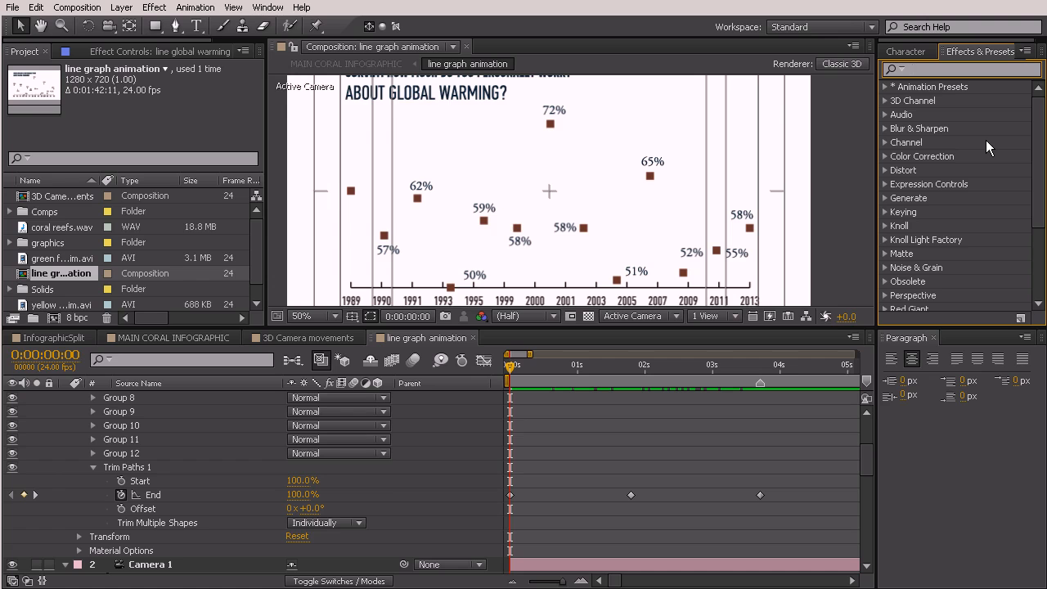
text(scaler)
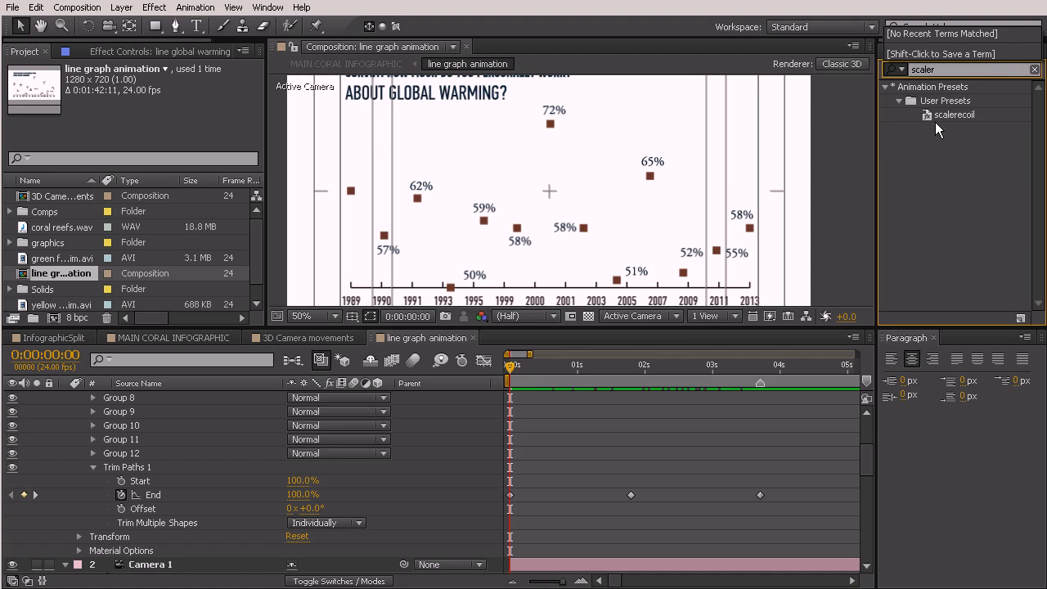
click(481, 337)
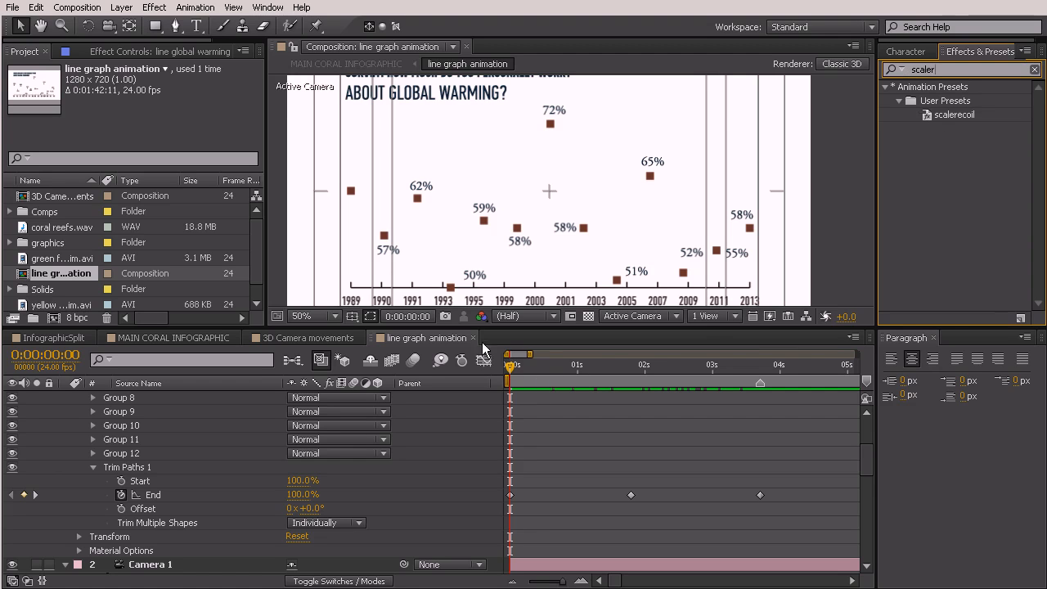
Step: Advance frame by frame to 0:00:00:11, where the drawn line reaches the 57% dot
click(517, 388)
key(Page_Down)
key(Page_Down)
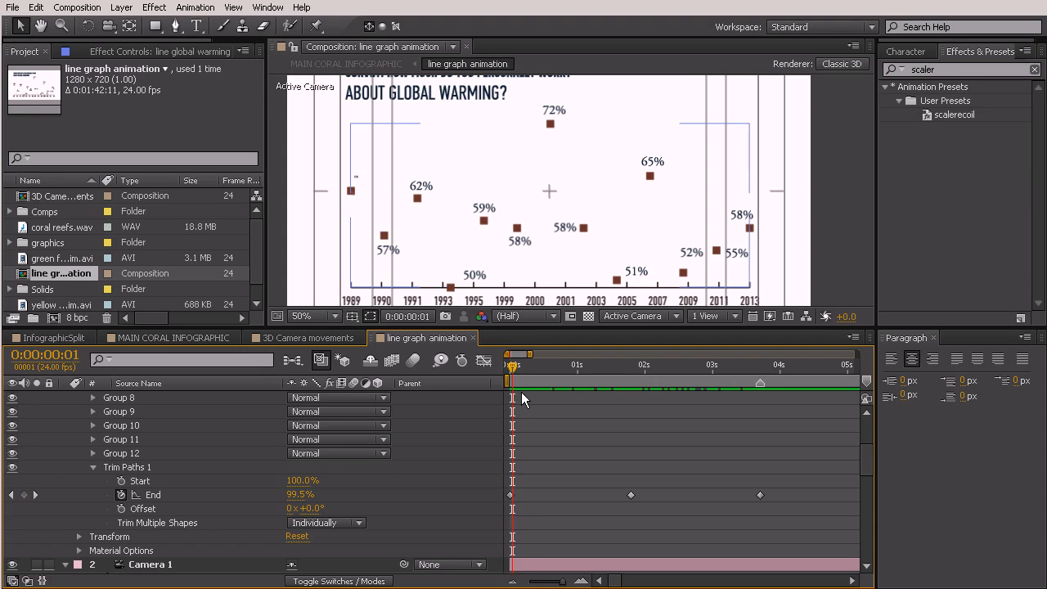
key(Page_Down)
key(Page_Down)
key(Page_Down)
key(Page_Down)
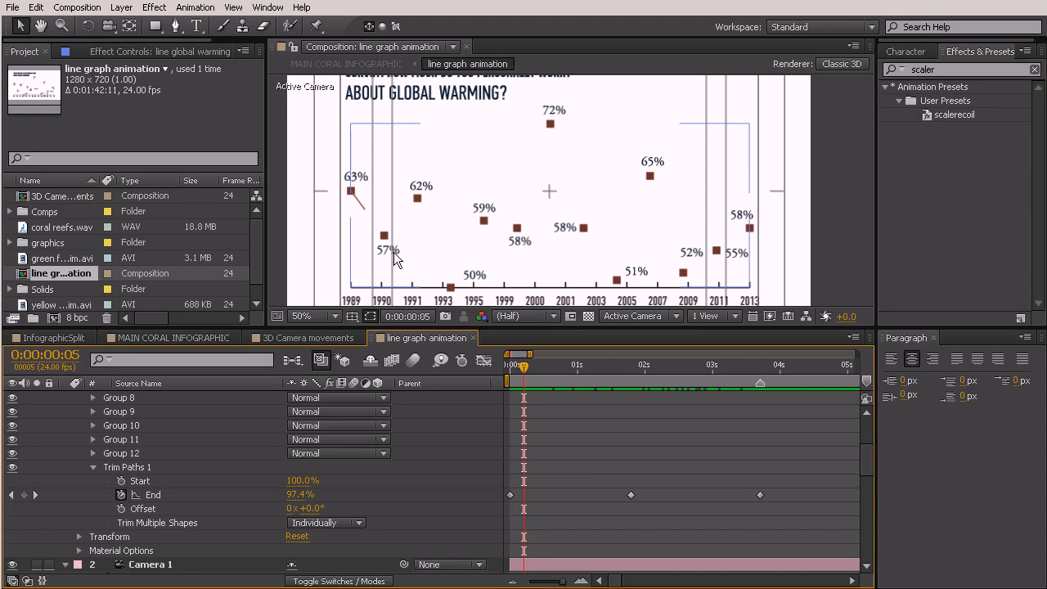
key(Page_Down)
key(Page_Down)
key(Page_Down)
key(Page_Down)
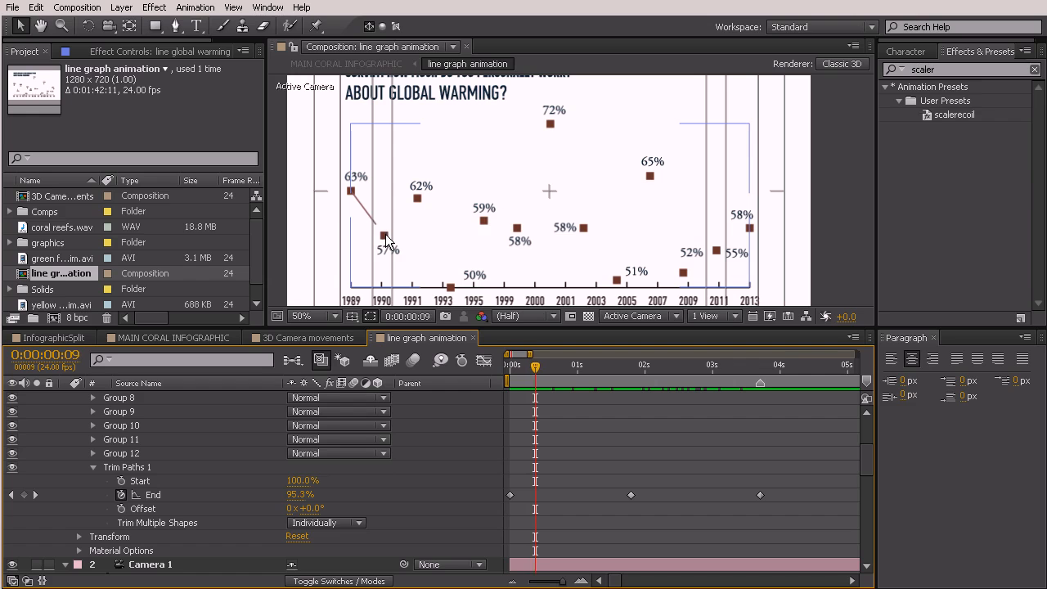
key(Page_Down)
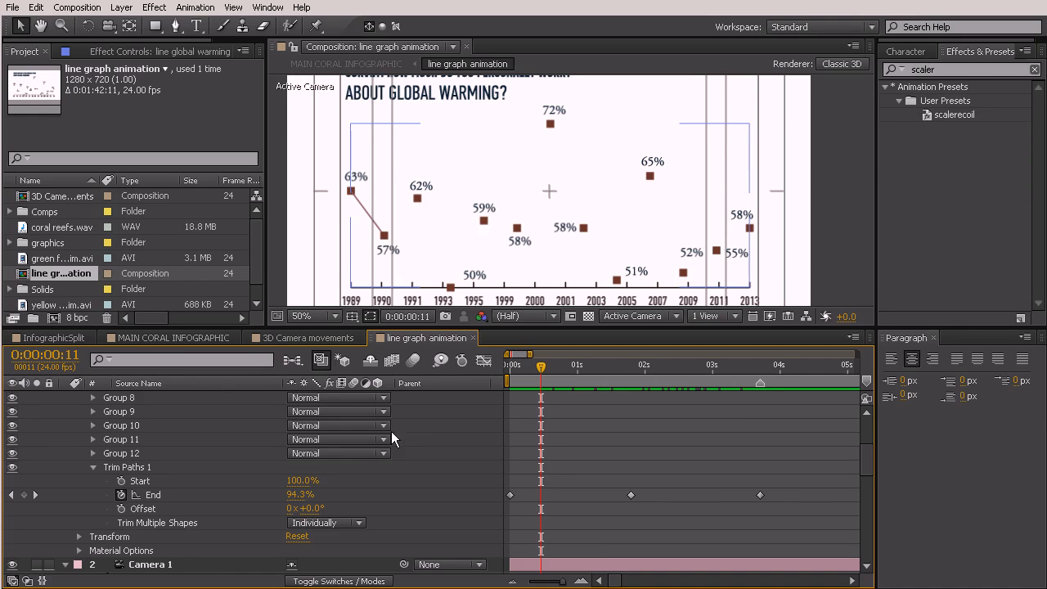
Step: Apply the scalerecoil preset to the 57% layer at 0:00:00:11 and reveal its Scale keyframes
drag(864, 459, 861, 513)
click(324, 452)
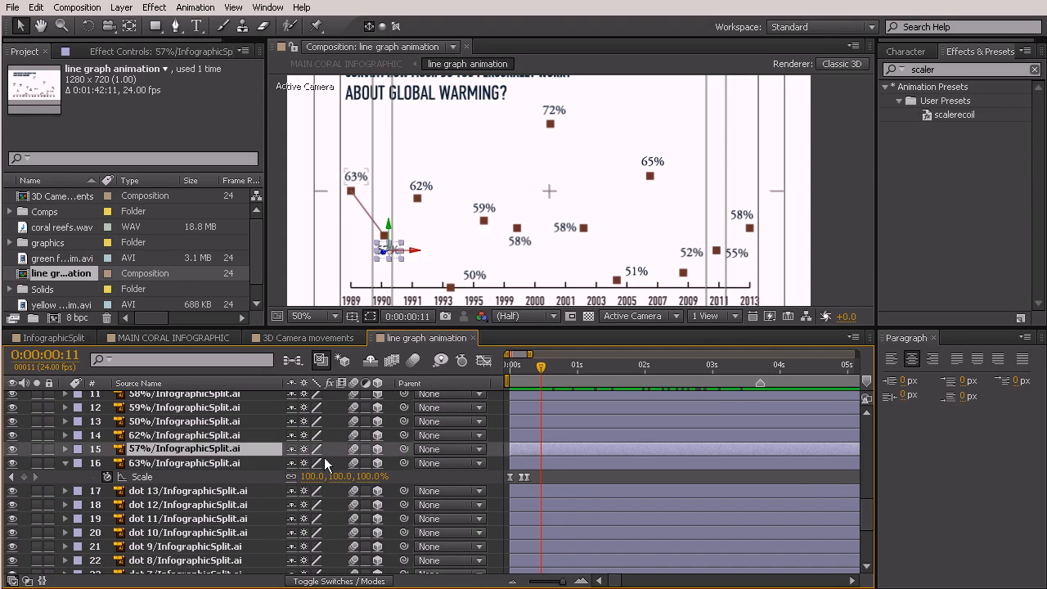
drag(960, 116, 562, 451)
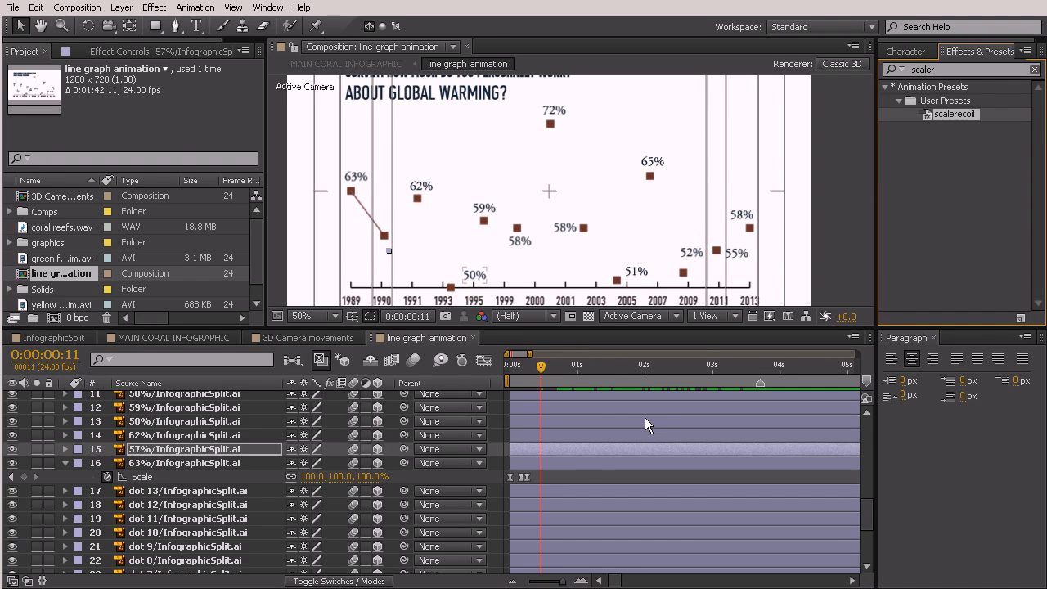
click(580, 466)
click(575, 450)
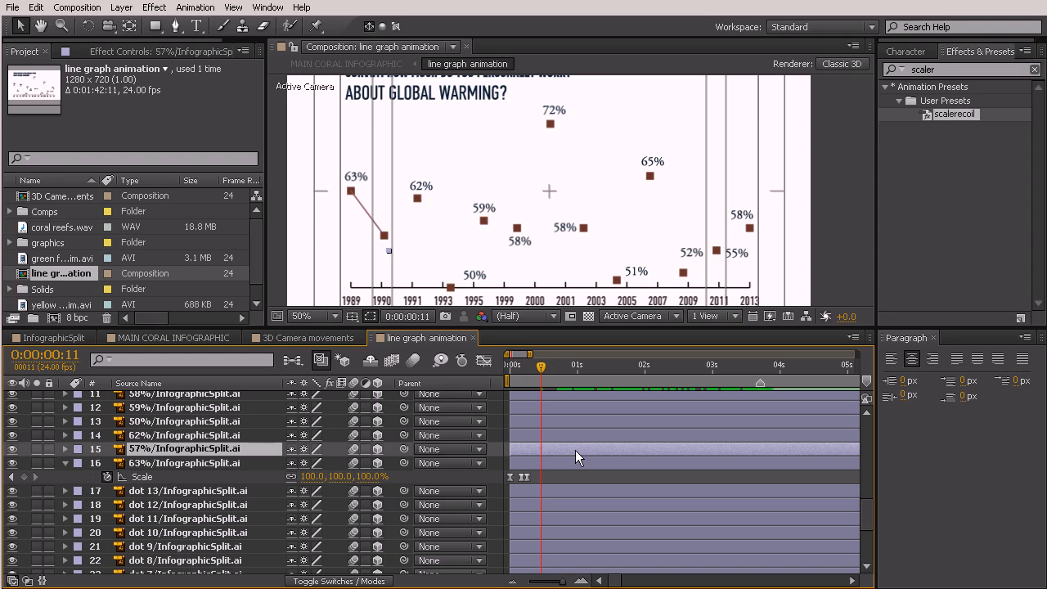
key(u)
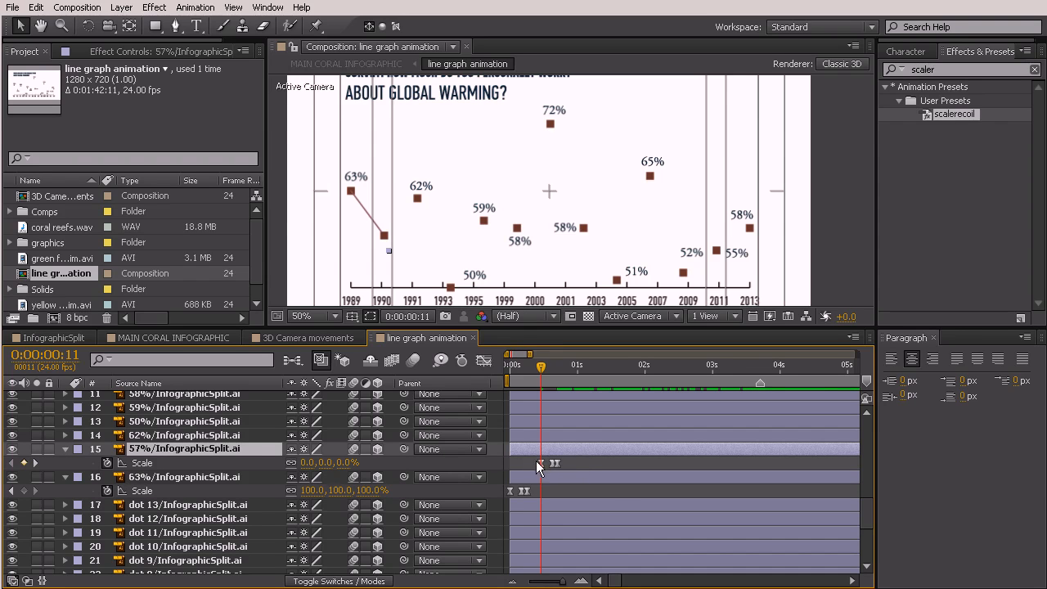
Step: Trim the 57% layer's start to 0:00:00:11 and scrub the opening frames to check its scale animation
drag(516, 450, 541, 449)
drag(541, 366, 557, 449)
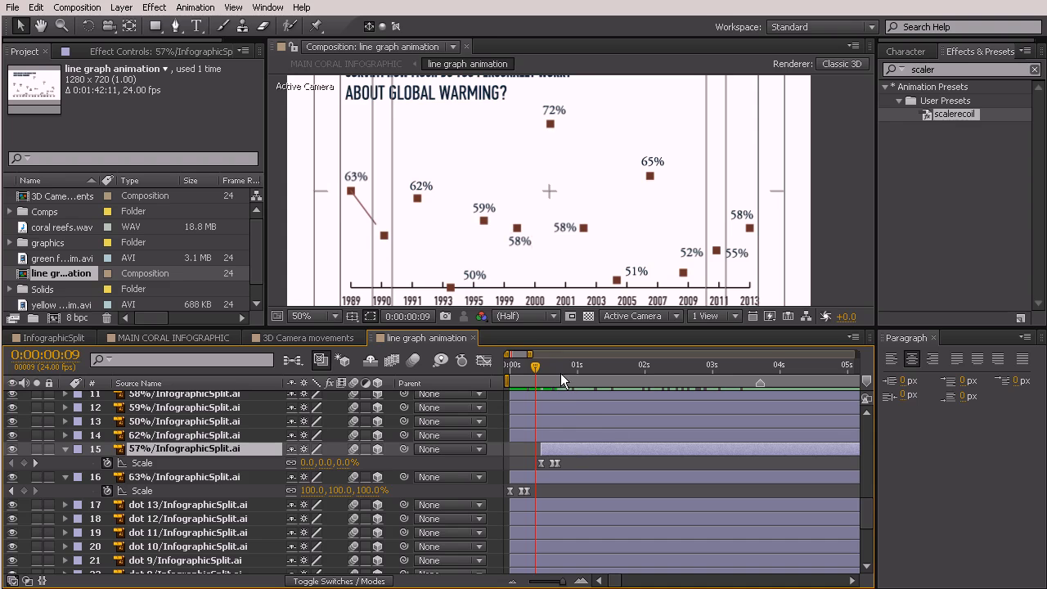
drag(538, 365, 502, 386)
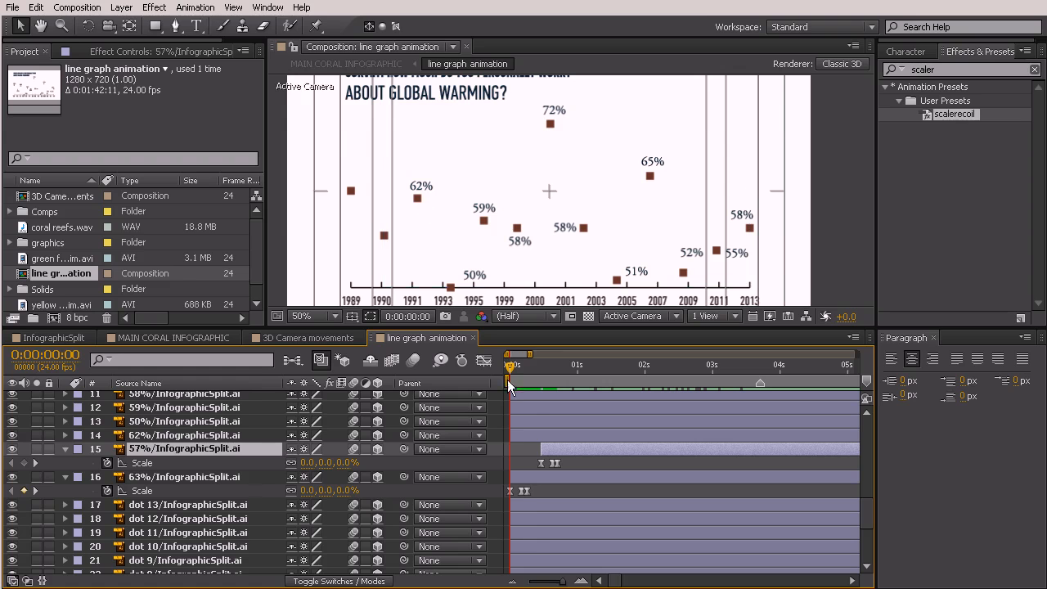
drag(506, 365, 561, 414)
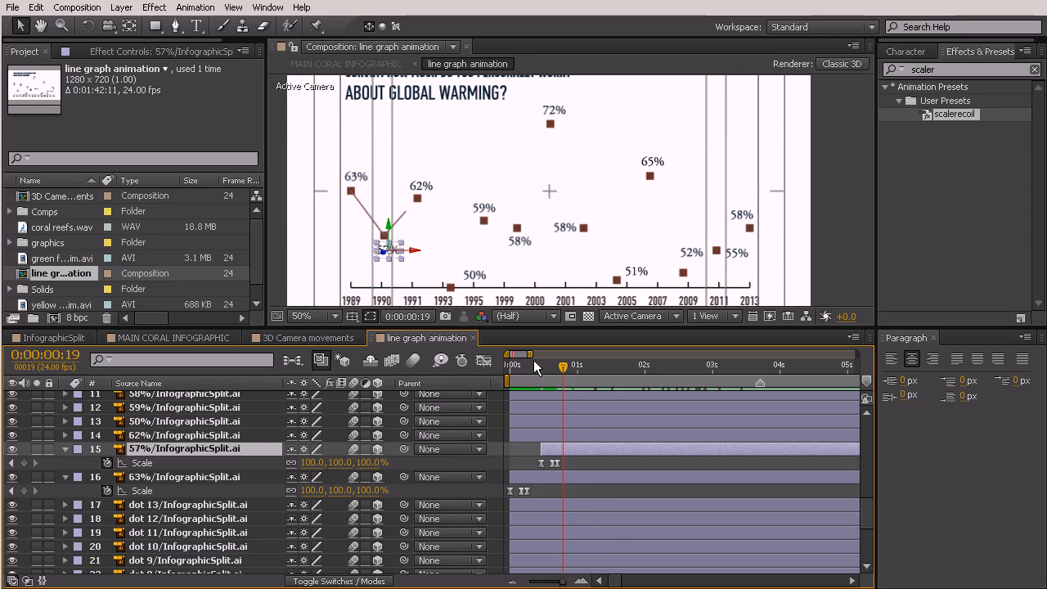
drag(561, 366, 483, 372)
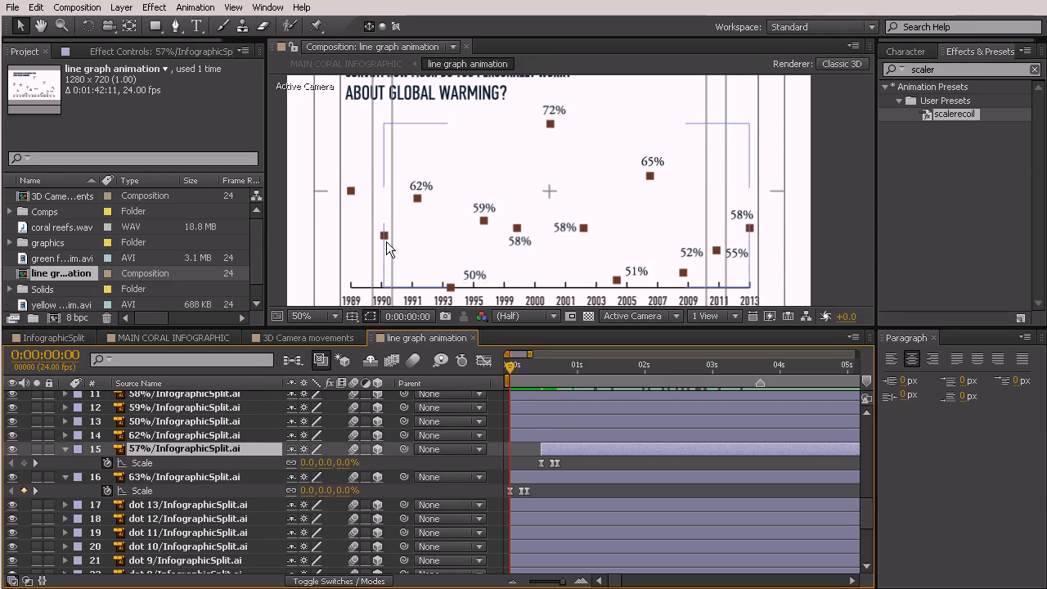
Step: Apply the scalerecoil preset to the dot 1 layer at 0:00:00:00
click(351, 189)
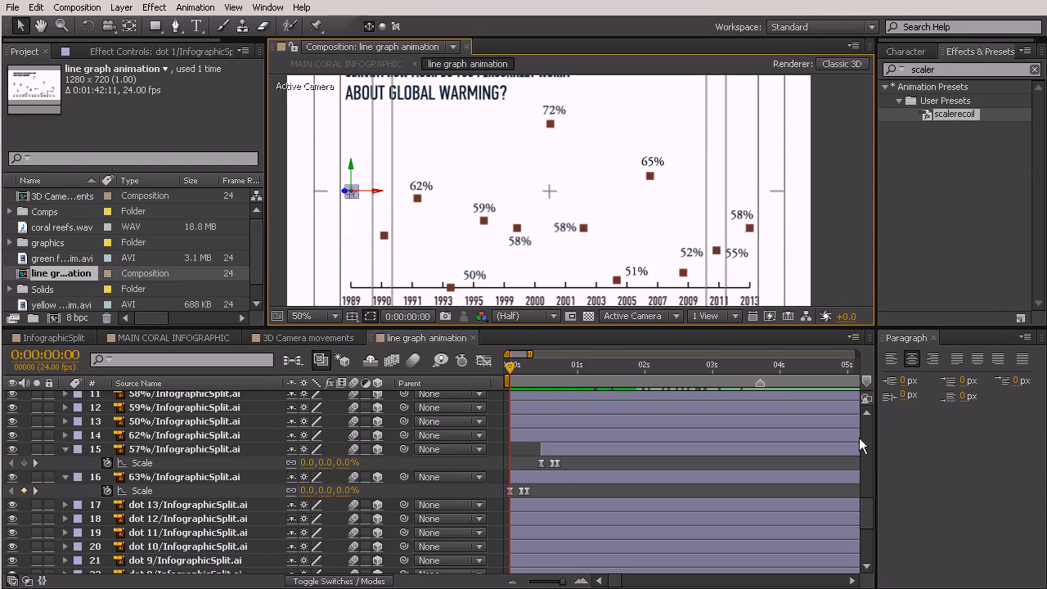
drag(859, 505, 866, 540)
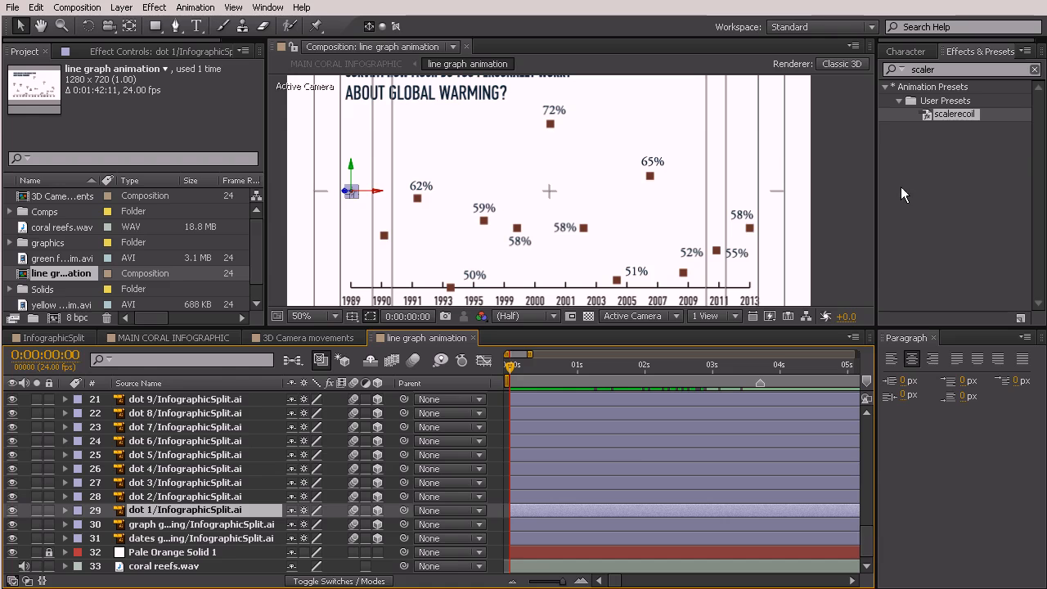
drag(957, 113, 540, 511)
Step: Start the dot 2 layer at 0:00:00:11 with the scalerecoil preset applied, and scrub ahead to 0:00:00:22
mouse_move(552, 365)
mouse_down()
mouse_move(522, 355)
mouse_move(505, 366)
mouse_move(540, 376)
mouse_up()
scroll(547, 395, up, 4)
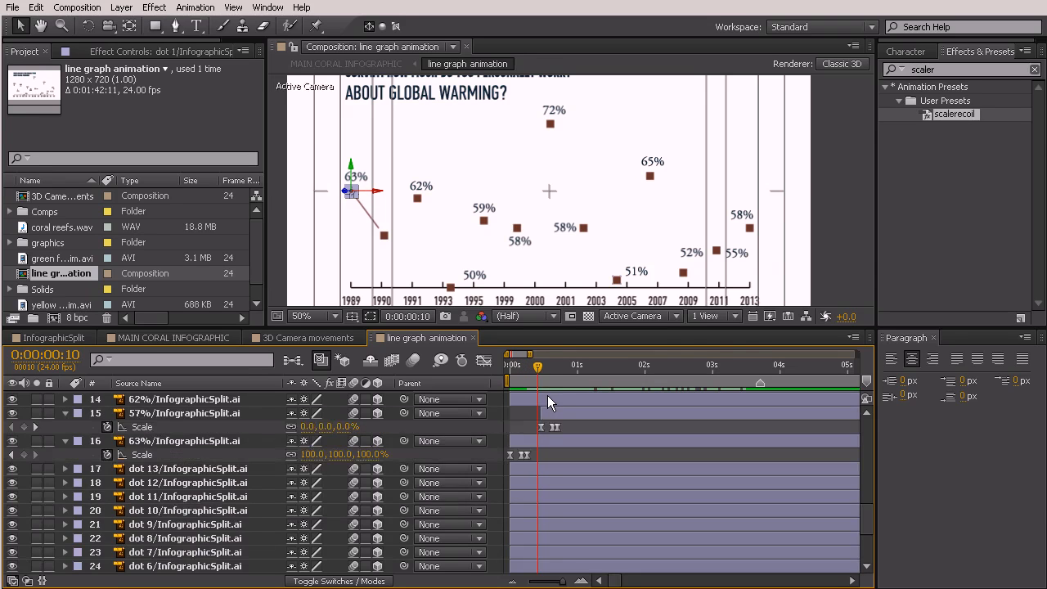
click(543, 376)
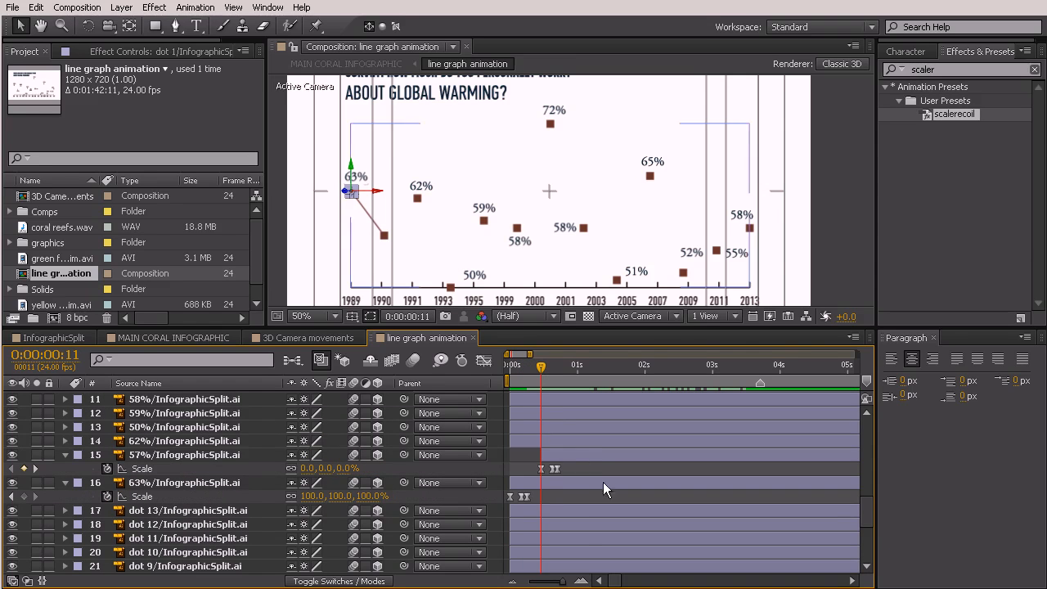
click(573, 455)
scroll(579, 507, down, 5)
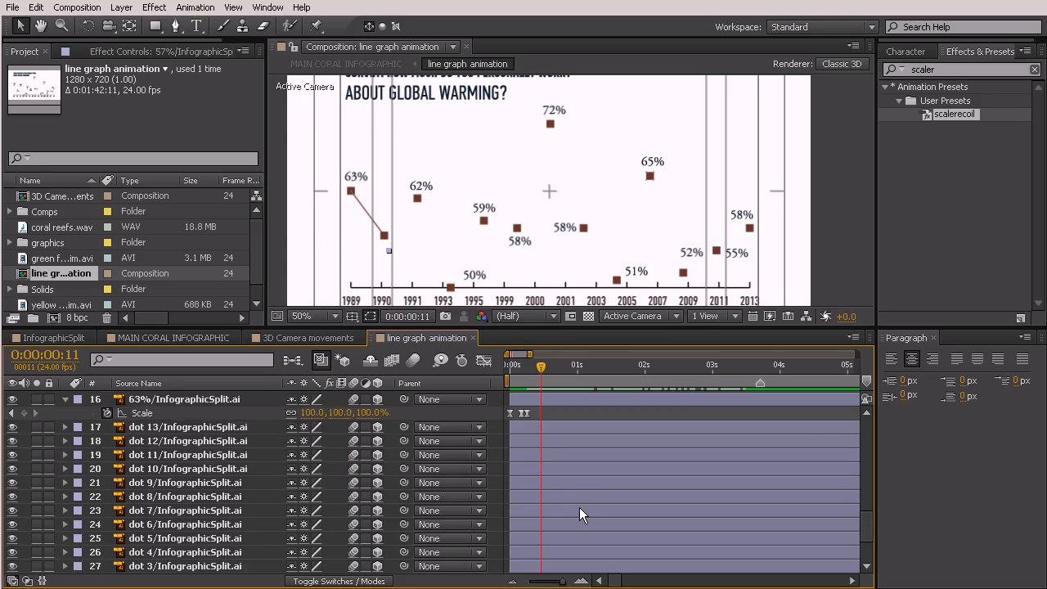
scroll(564, 507, up, 2)
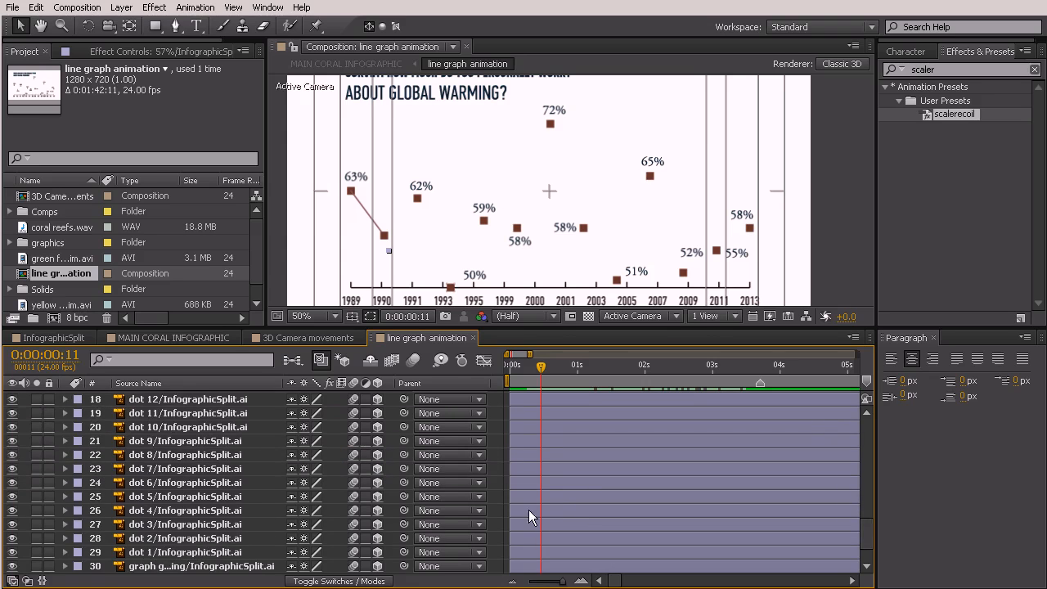
click(222, 540)
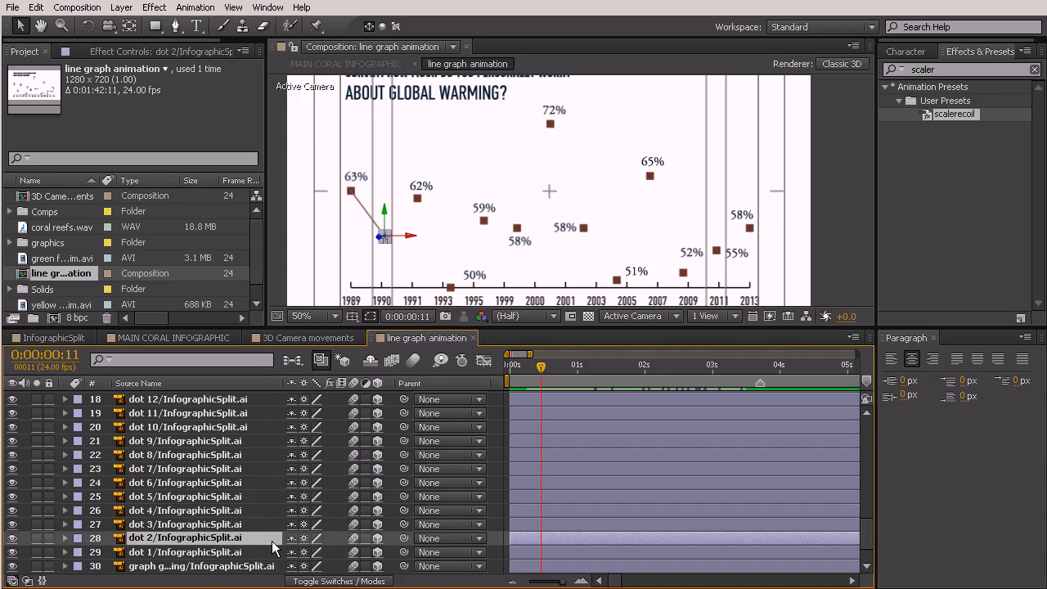
key(bracketleft)
drag(947, 116, 551, 534)
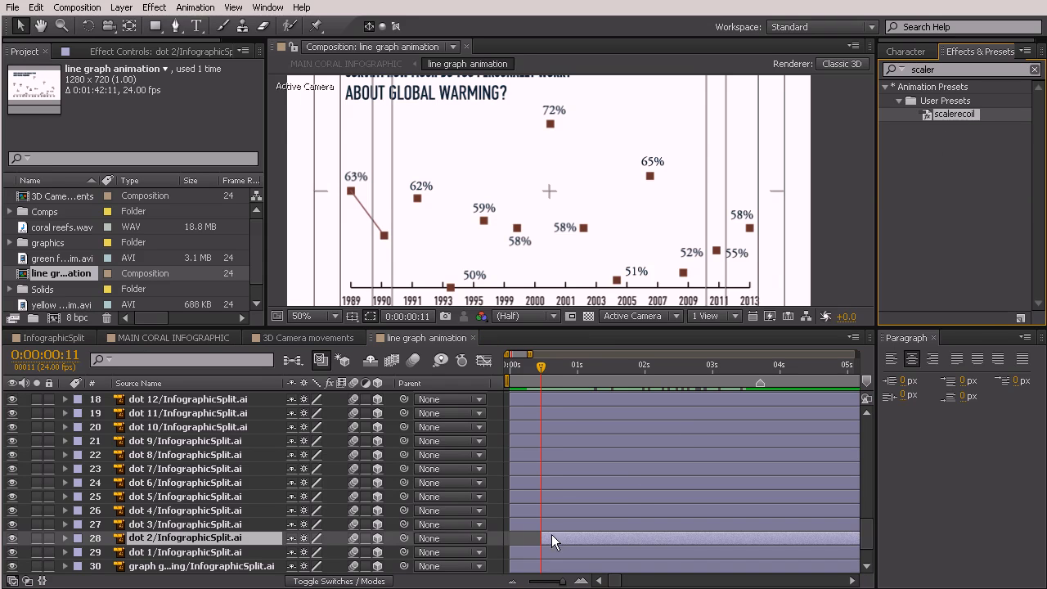
drag(541, 374, 573, 374)
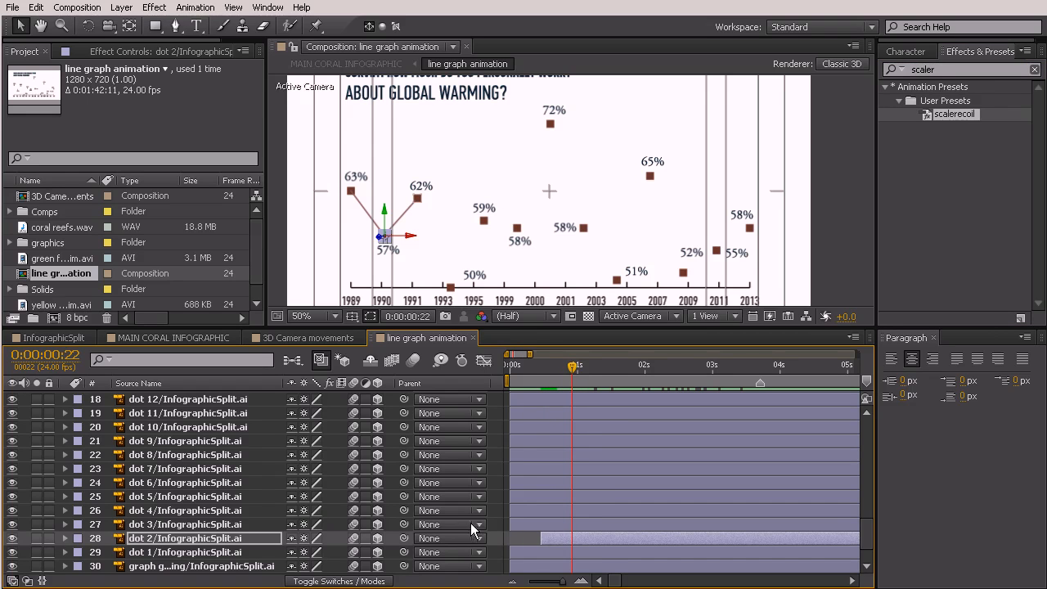
Step: Trim the starts of the dot 3 and 62% layers to 0:00:00:22 and apply the scalerecoil preset to both
click(521, 523)
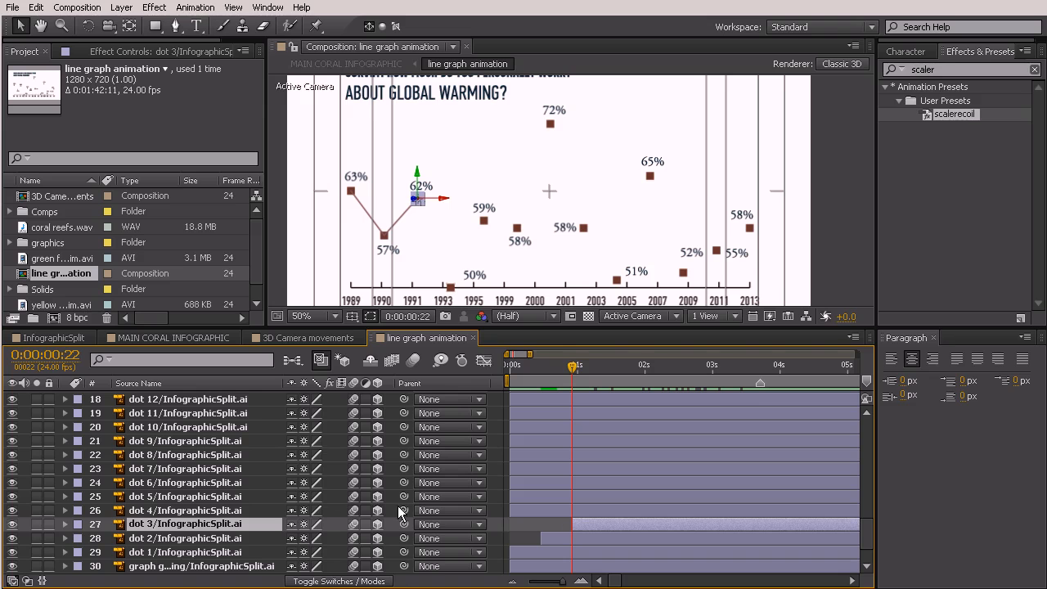
drag(951, 114, 205, 529)
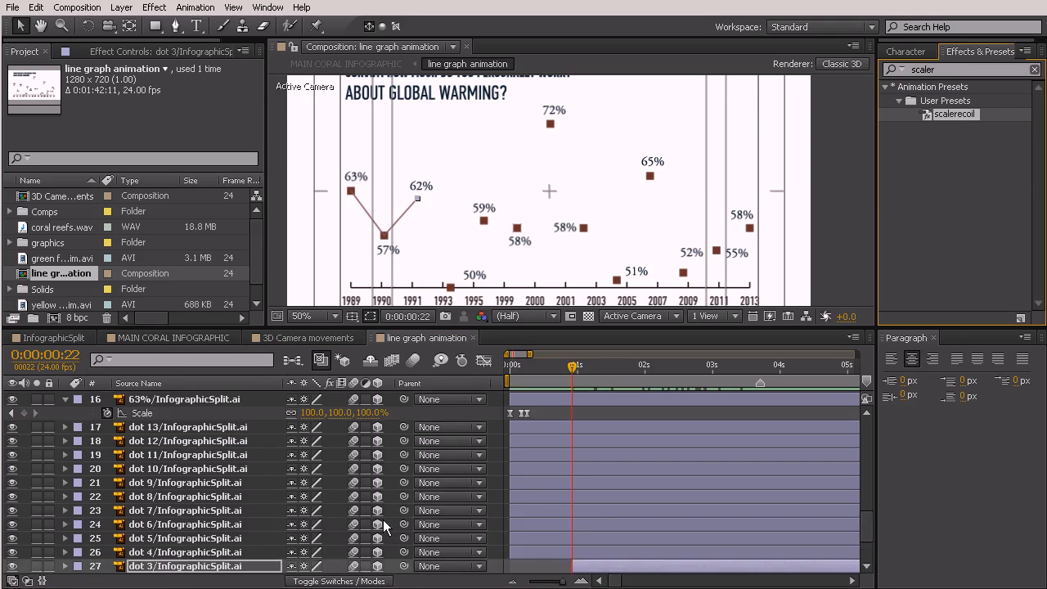
scroll(382, 519, up, 5)
drag(511, 483, 571, 487)
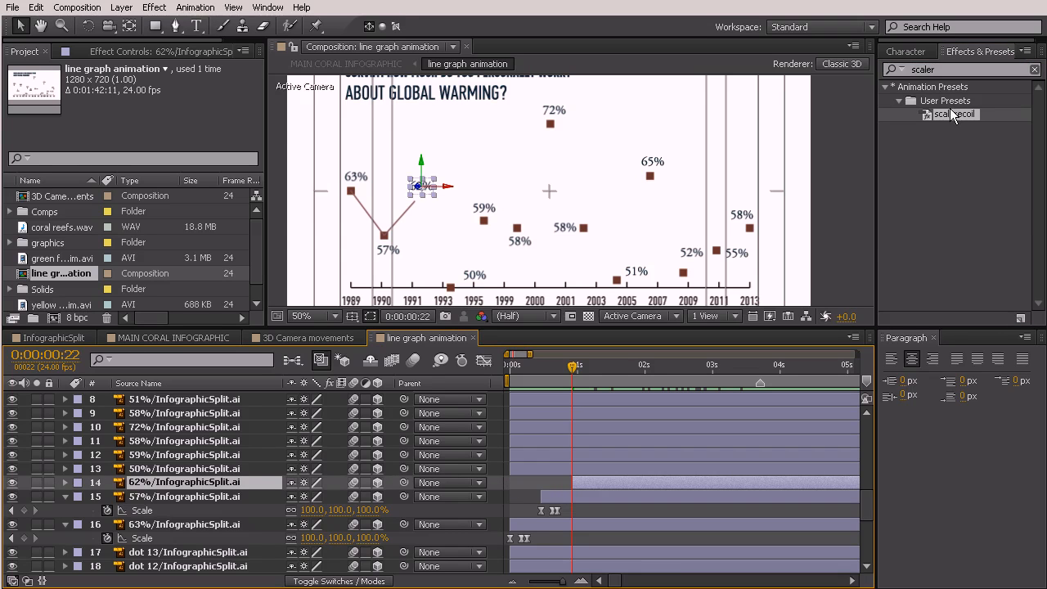
drag(951, 112, 619, 489)
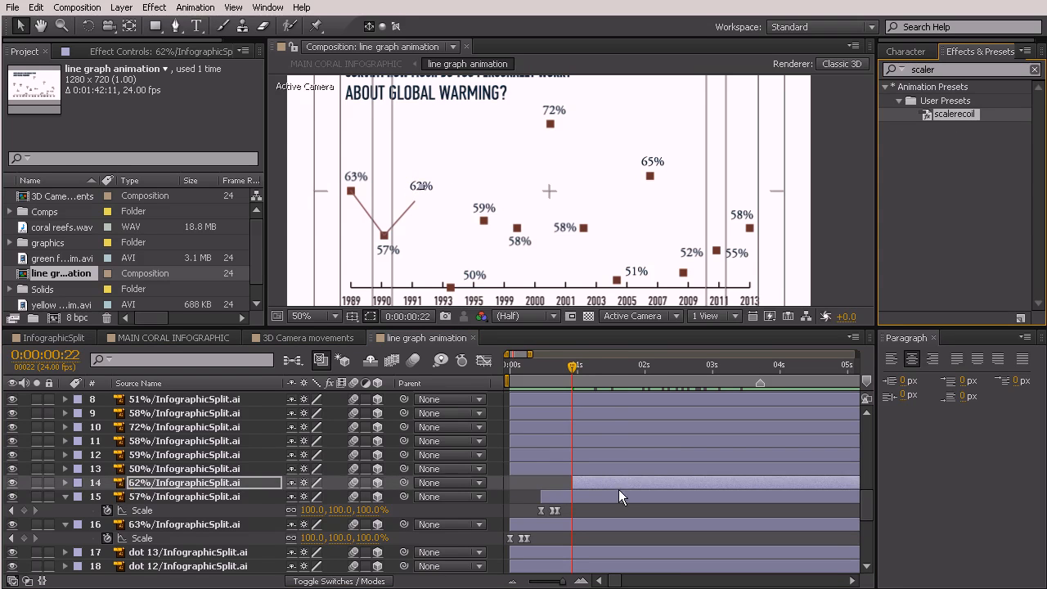
Step: Trim the starts of the 50% and dot 4 layers to 0:00:01:19, where the line reaches the 1993 point
drag(570, 358, 632, 396)
key(Page_Up)
drag(511, 468, 634, 477)
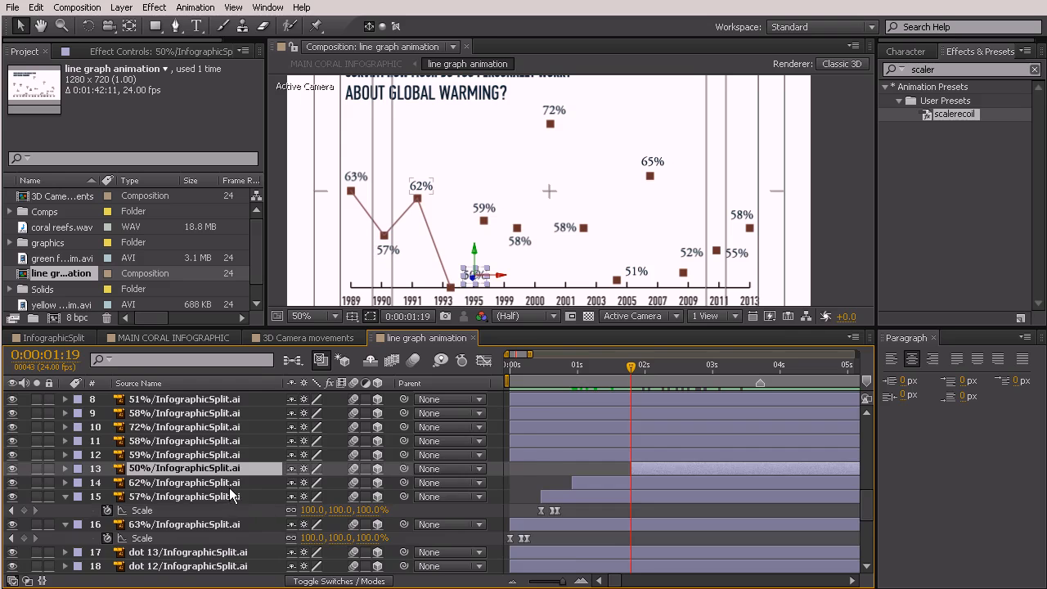
scroll(229, 487, down, 5)
click(539, 470)
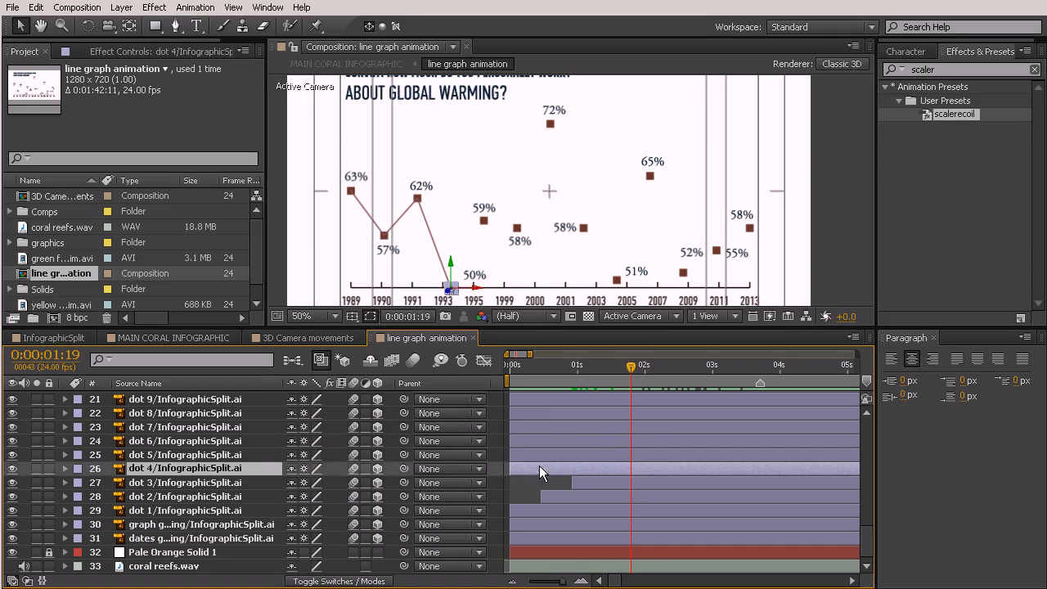
drag(511, 467, 631, 468)
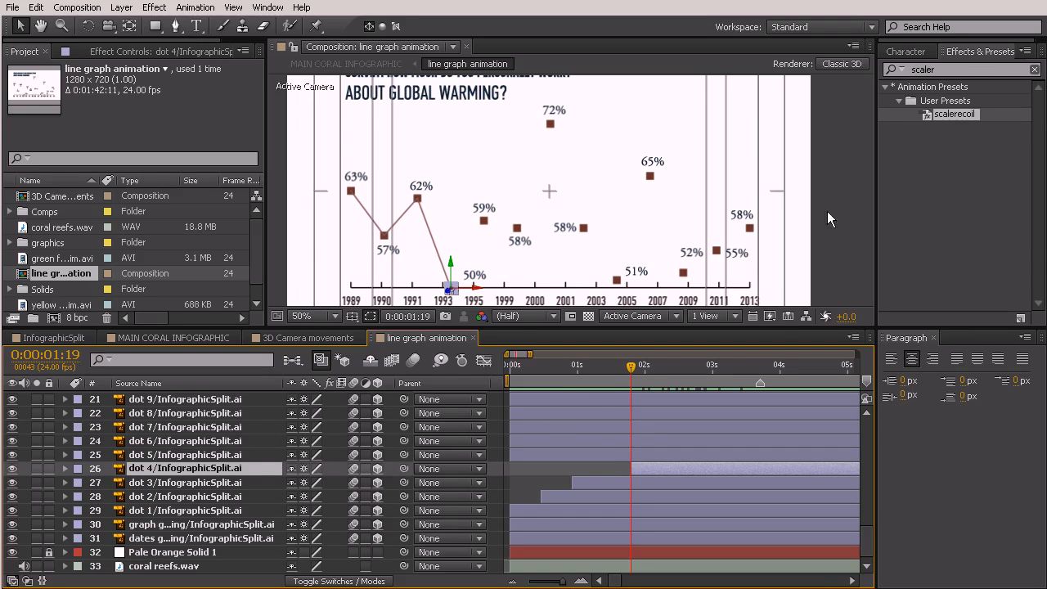
Step: Apply the scalerecoil preset to the dot 4 and 50% layers at 0:00:01:19
drag(956, 117, 642, 467)
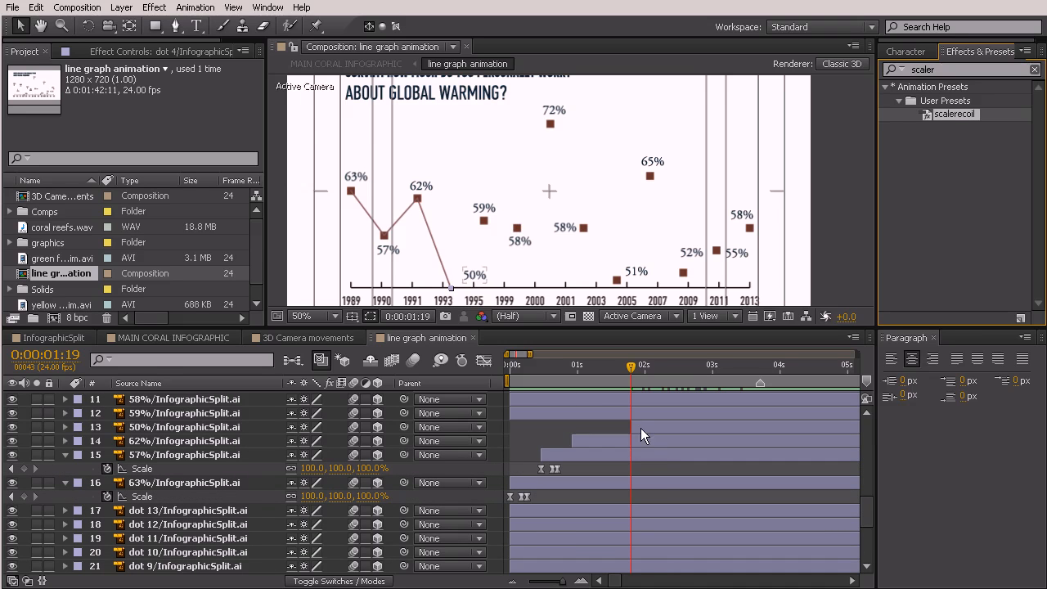
drag(951, 117, 846, 226)
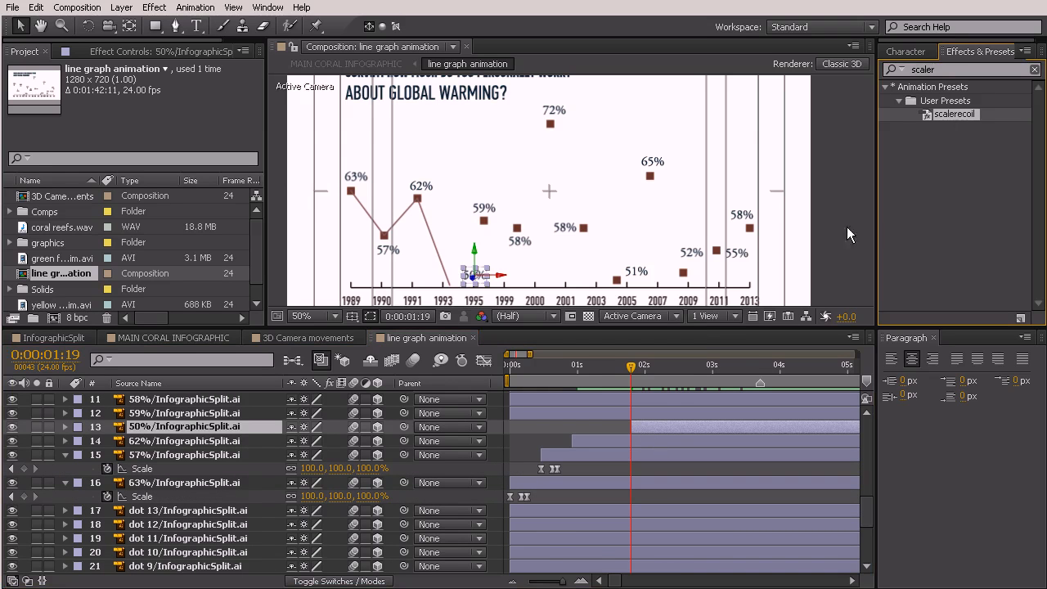
drag(664, 400, 647, 421)
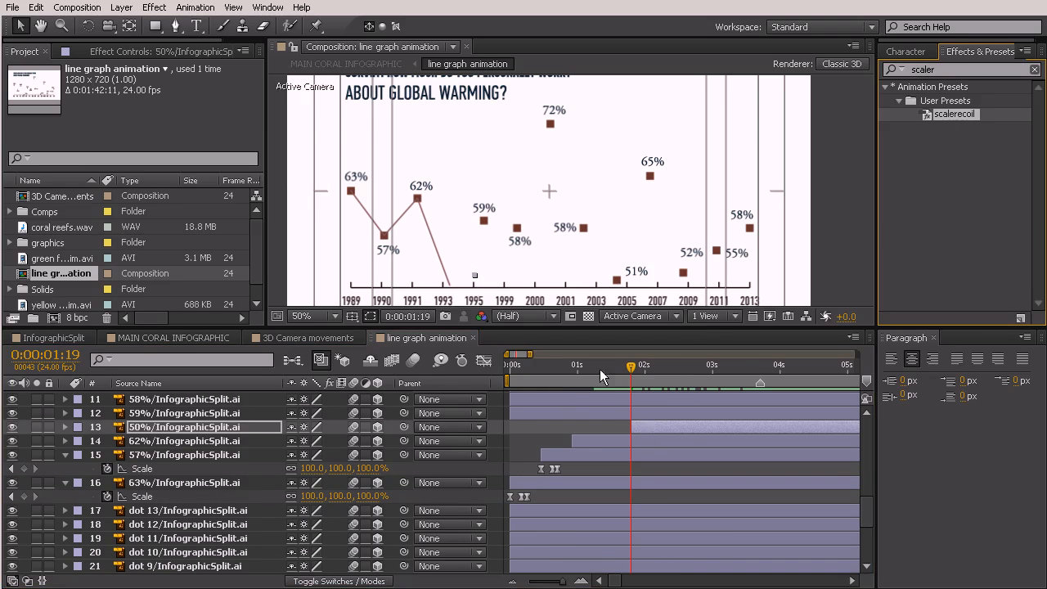
Step: Trim the starts of the 59% and dot 5 layers to 0:00:02:00, where the line reaches their point
click(616, 413)
drag(612, 374, 646, 400)
drag(517, 413, 645, 414)
scroll(610, 503, down, 1)
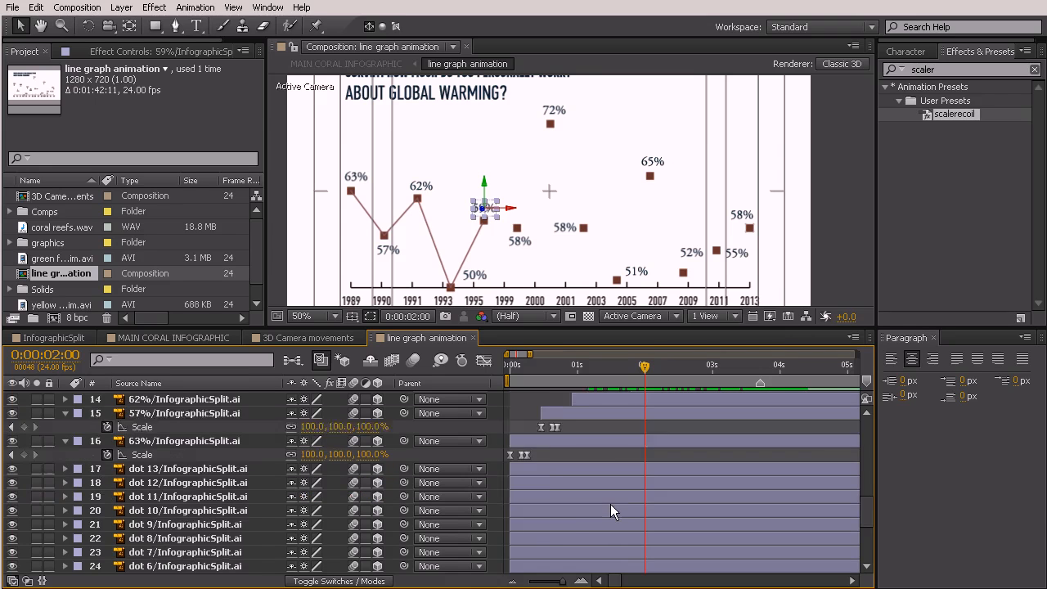
scroll(610, 504, down, 3)
click(548, 453)
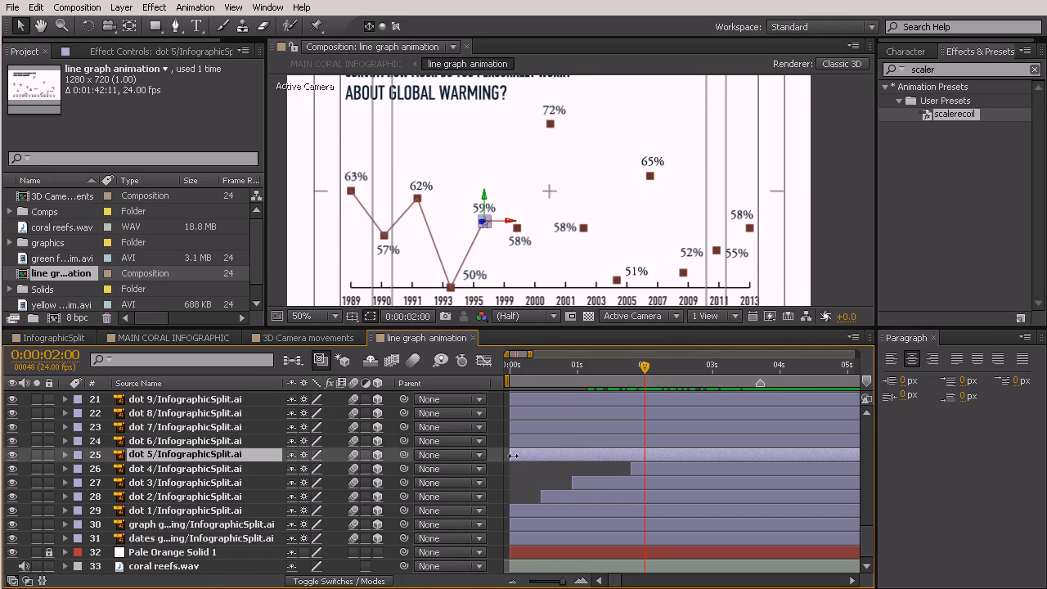
drag(512, 454, 646, 454)
Step: Apply the scalerecoil preset to the dot 5 and 59% layers at 0:00:02:00
drag(946, 118, 718, 441)
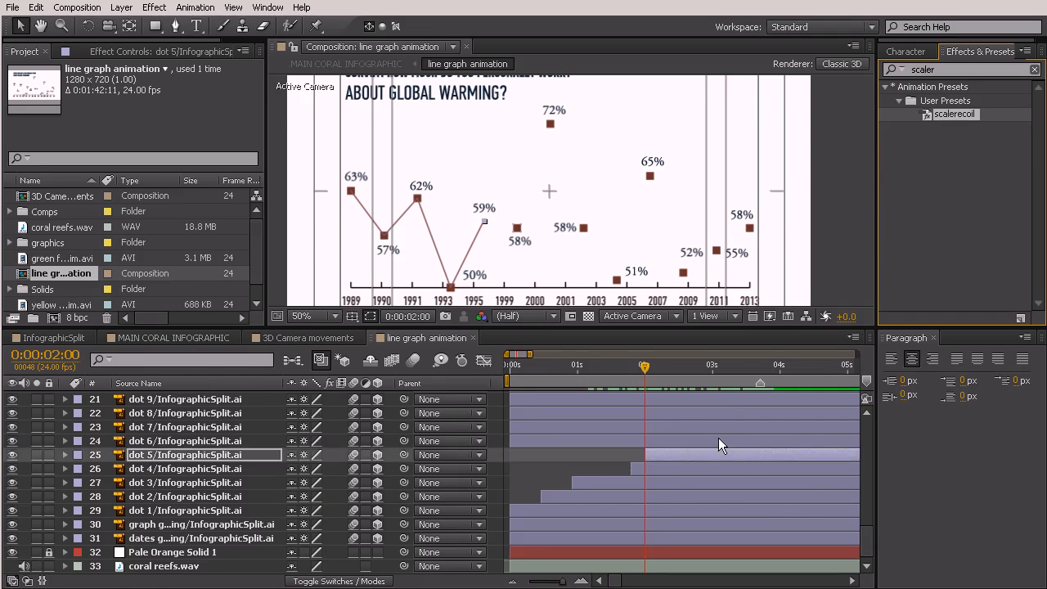
scroll(718, 439, up, 4)
click(694, 415)
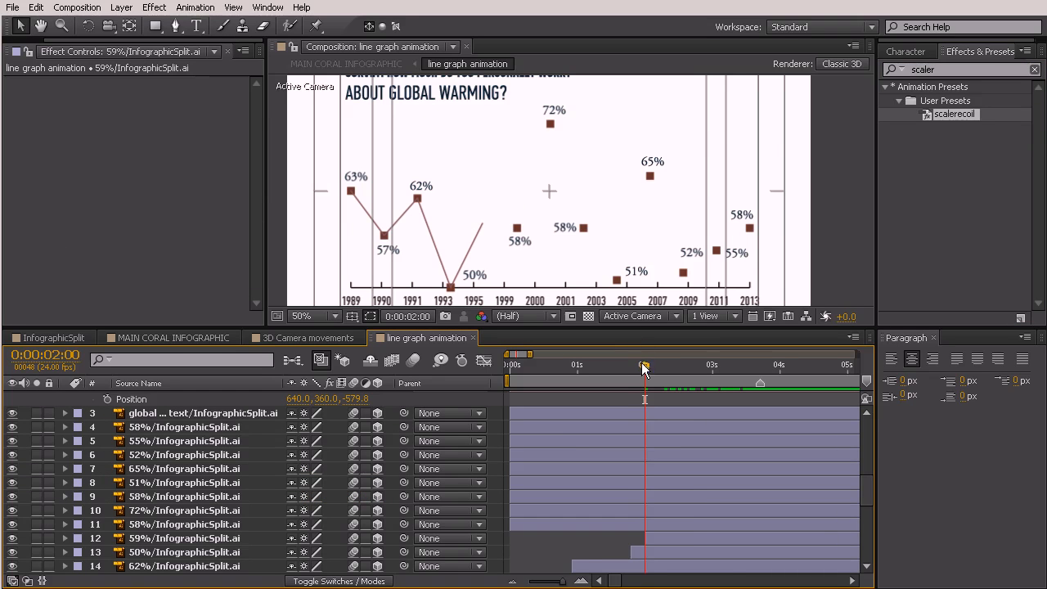
Step: Scrub ahead to 0:00:03:04 and back to 0:00:01:21 to review the line, dot and label animation
mouse_move(644, 368)
mouse_down()
mouse_move(745, 360)
mouse_move(490, 362)
mouse_move(724, 373)
mouse_move(594, 377)
mouse_move(494, 360)
mouse_move(724, 371)
mouse_up()
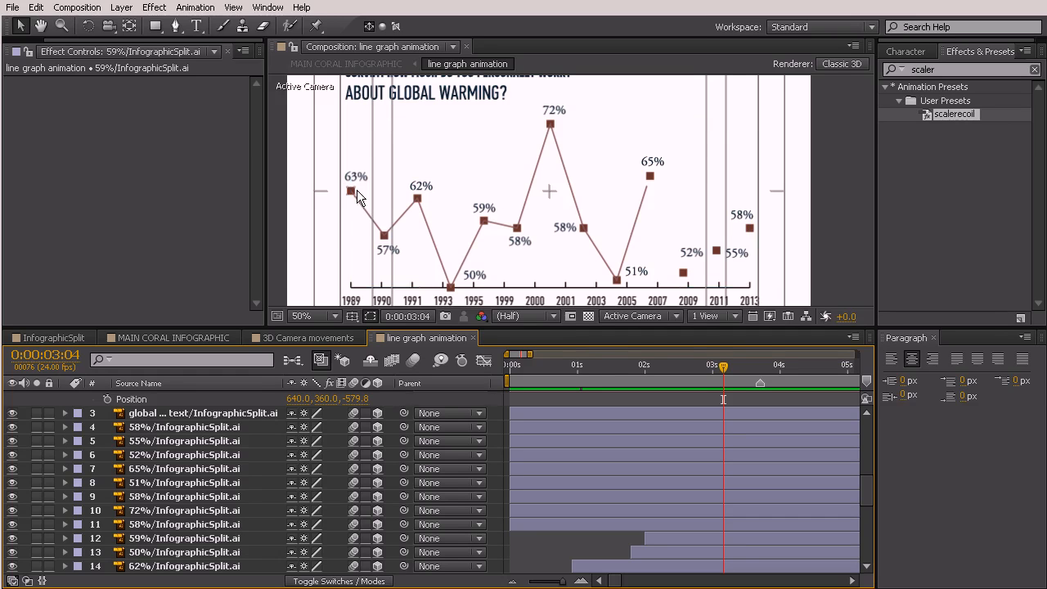
mouse_move(725, 375)
mouse_down()
mouse_move(515, 368)
mouse_move(668, 364)
mouse_move(573, 366)
mouse_move(636, 364)
mouse_up()
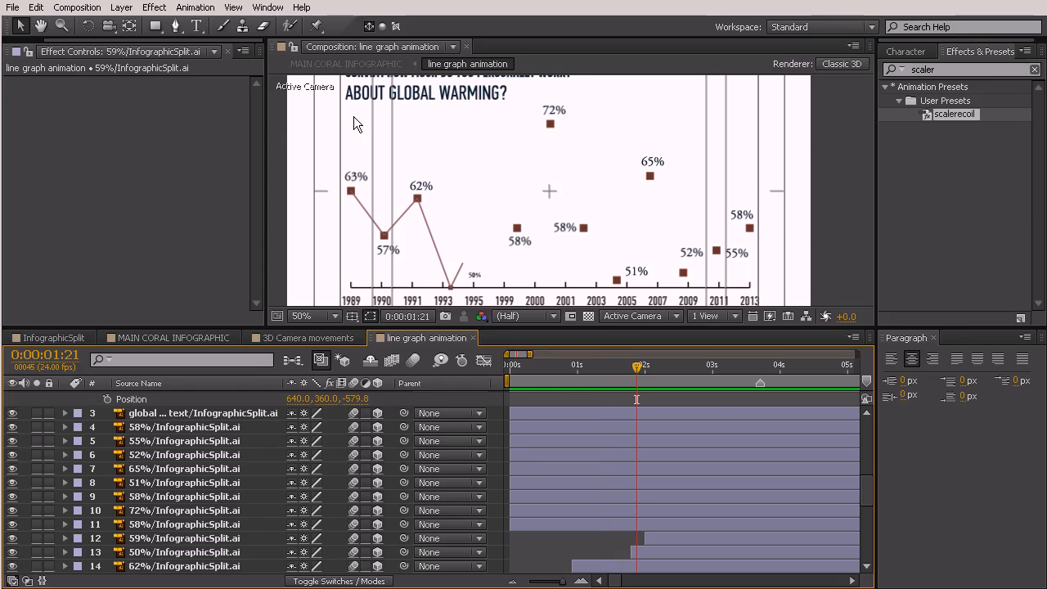